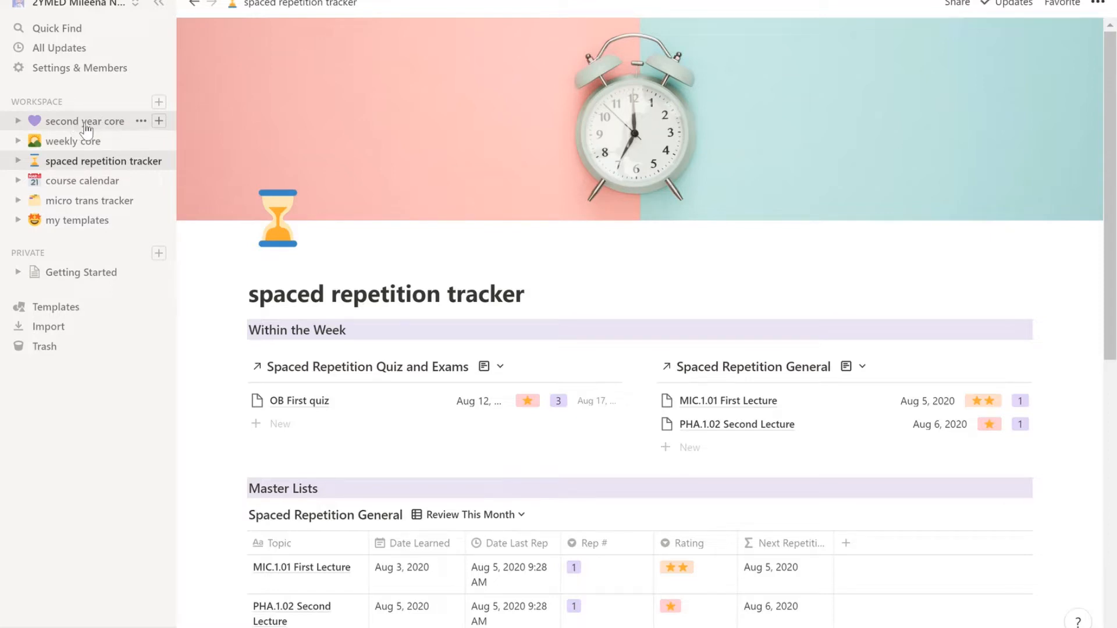
Open the second year core page and look over its course list, lecture notes, trans tracker and block master list.
click(85, 122)
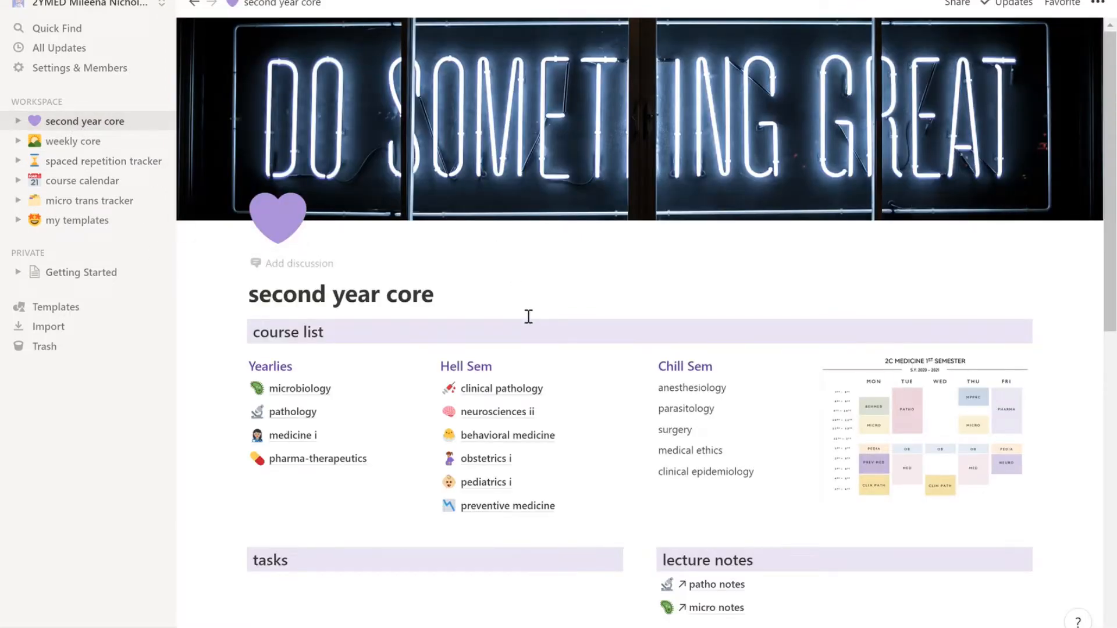
scroll(528, 327, down, 10)
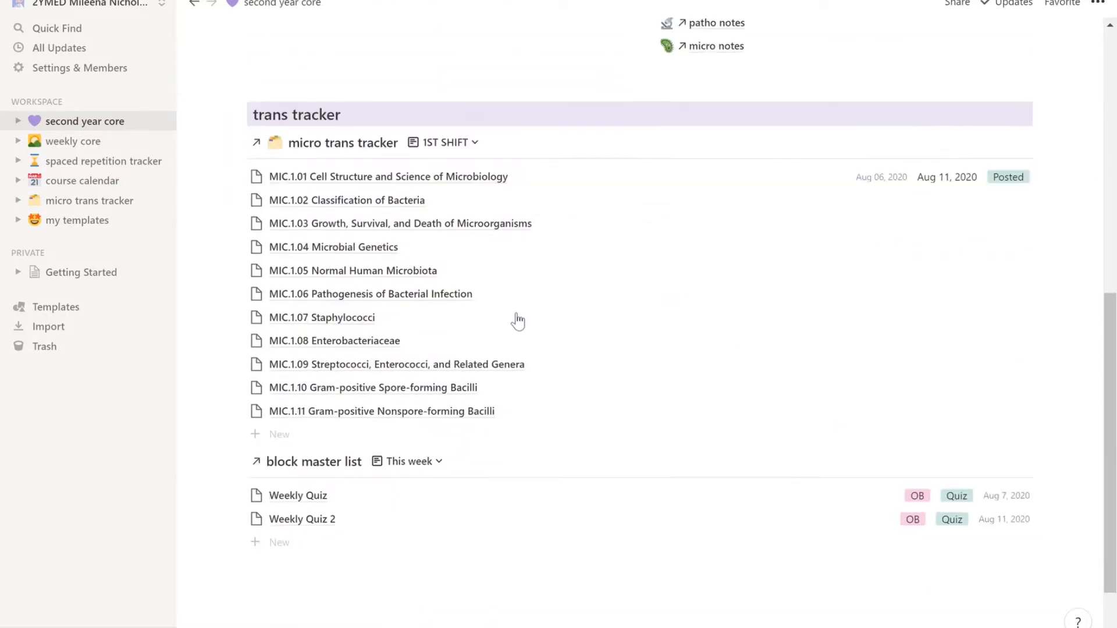
scroll(476, 331, up, 5)
scroll(473, 332, down, 3)
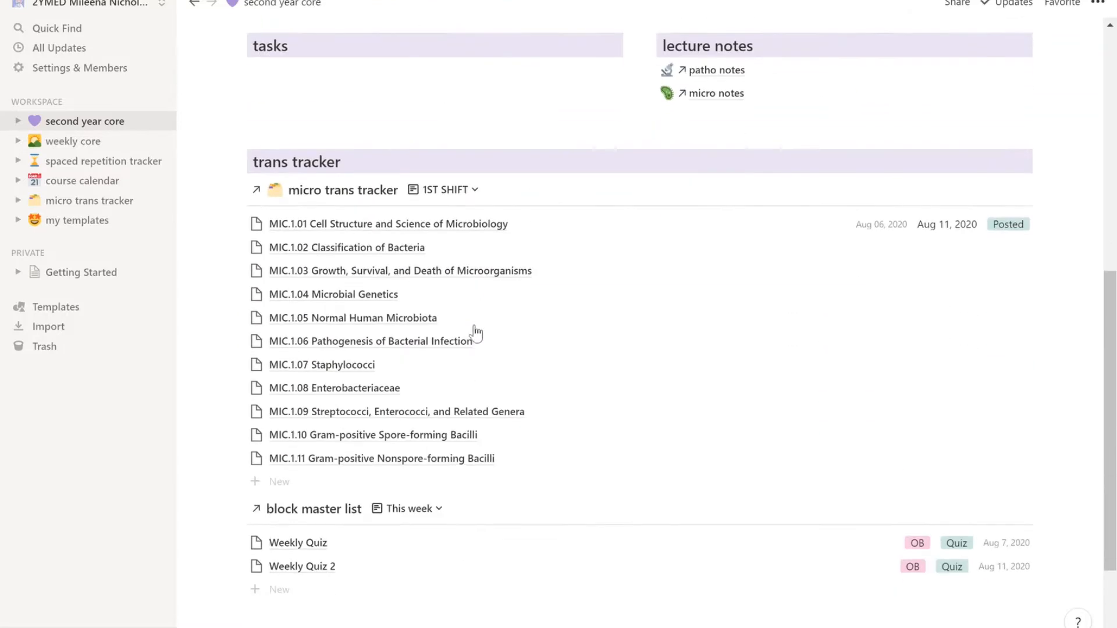
click(446, 192)
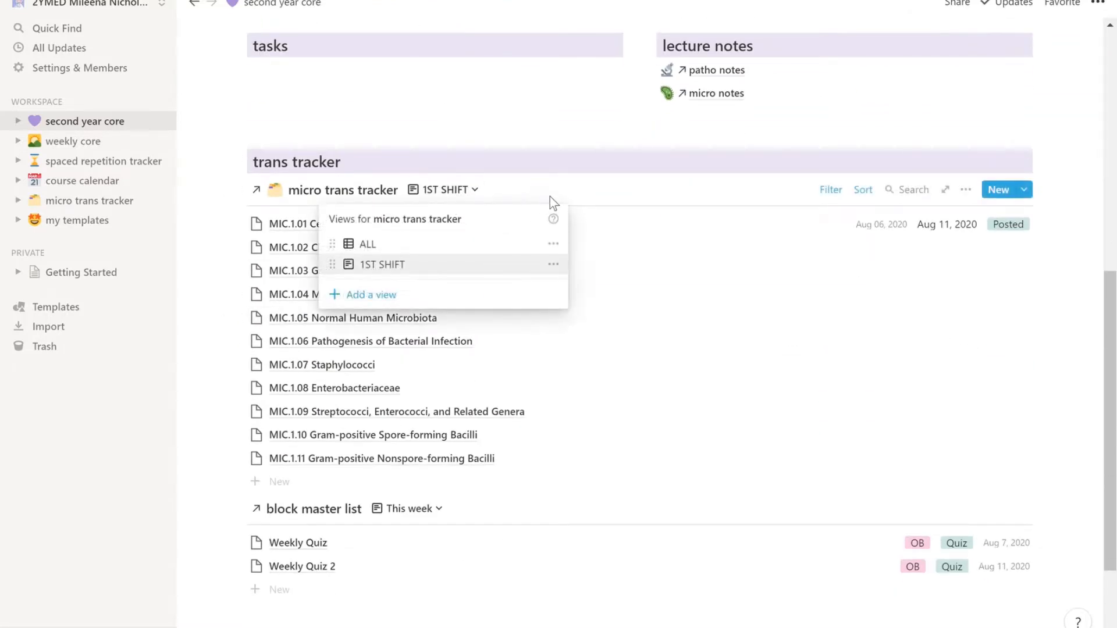
click(539, 132)
scroll(546, 159, up, 4)
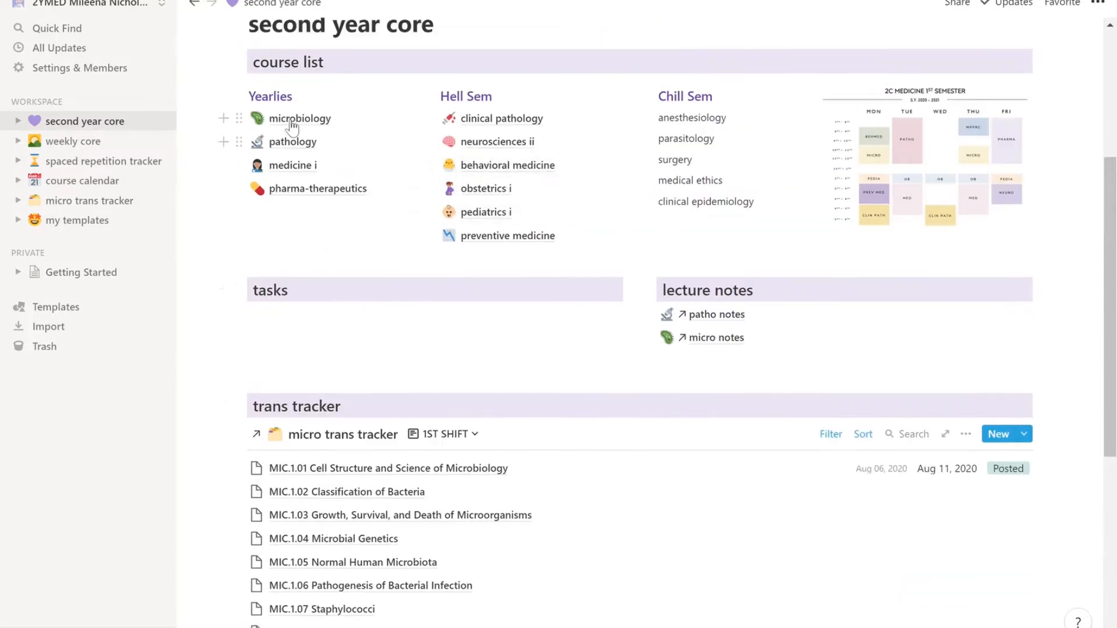
scroll(425, 169, up, 4)
scroll(425, 169, up, 1)
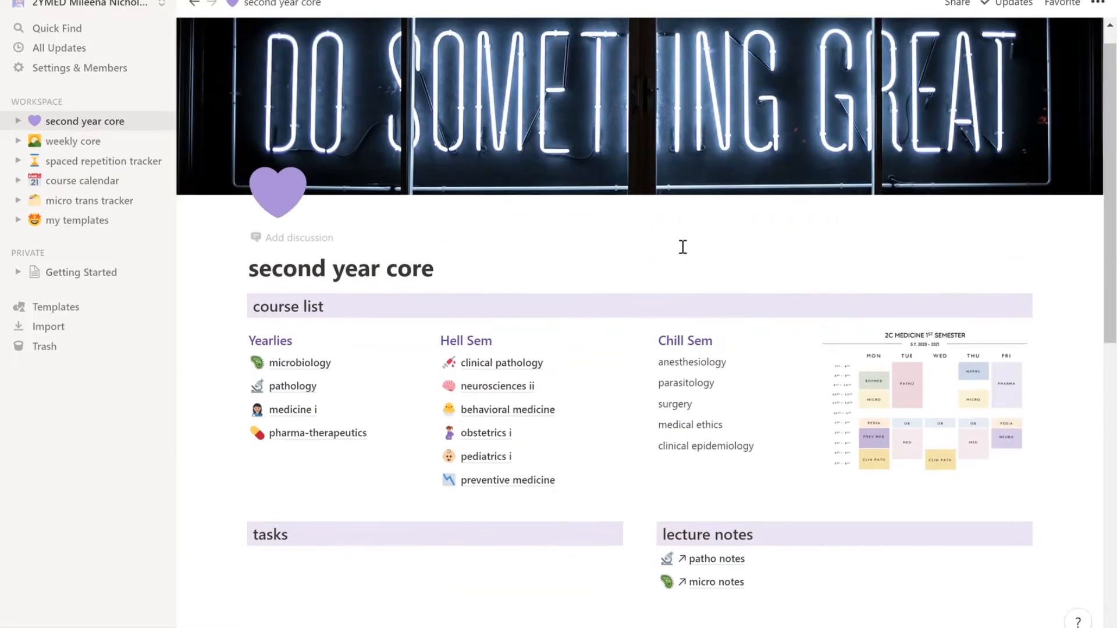
scroll(298, 388, down, 3)
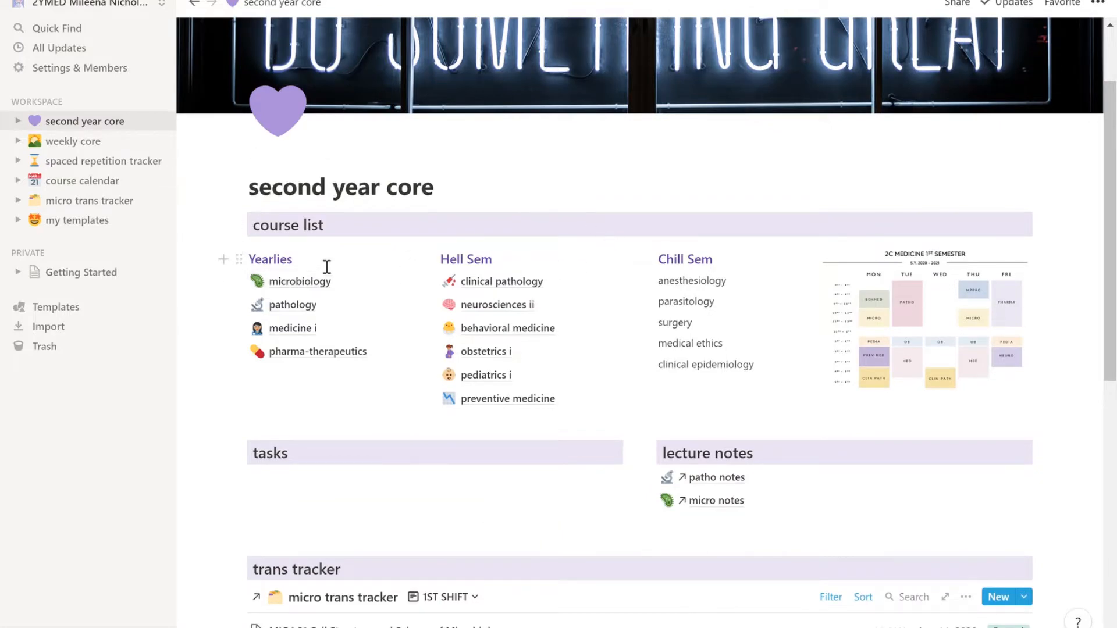
Highlight the Yearlies, Hell Sem and Chill Sem course groups one after another to review them.
drag(328, 373, 306, 264)
drag(538, 423, 495, 255)
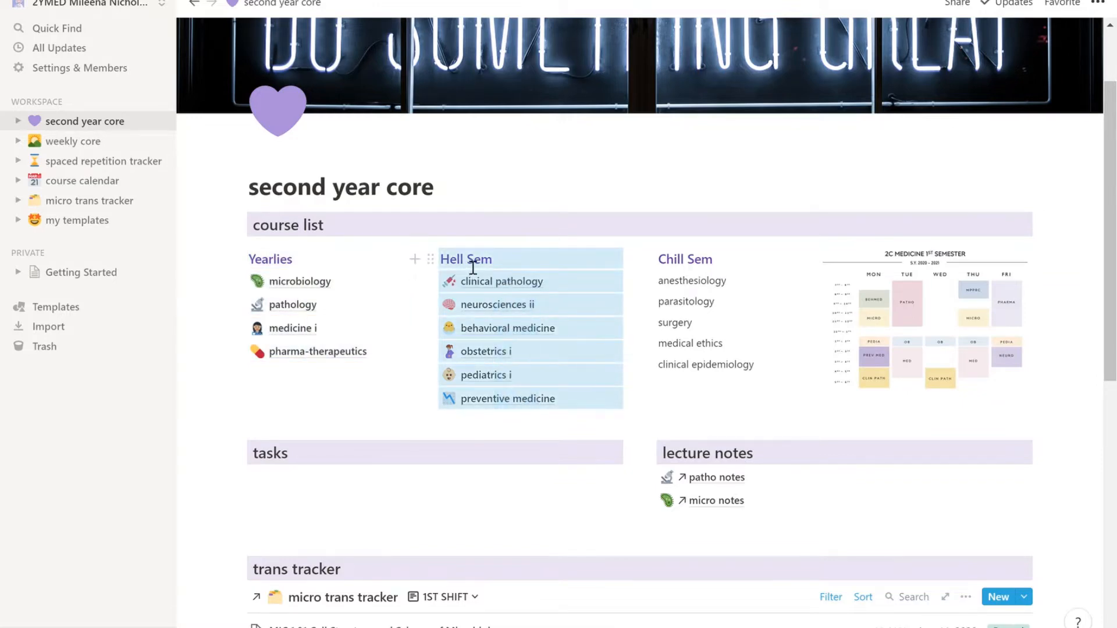
click(465, 259)
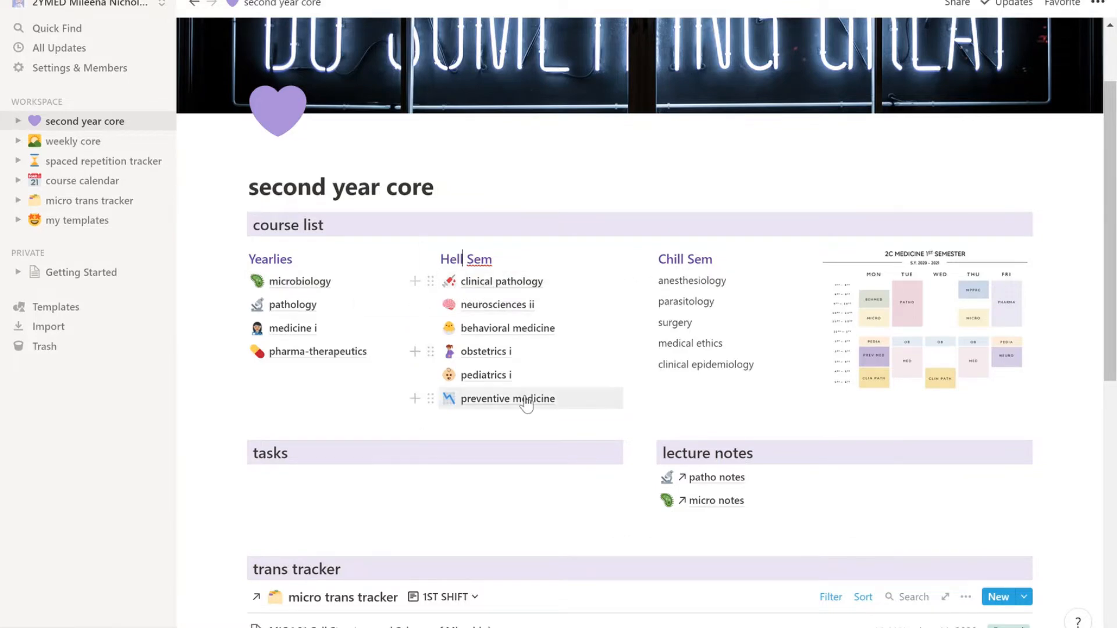
drag(520, 433, 530, 289)
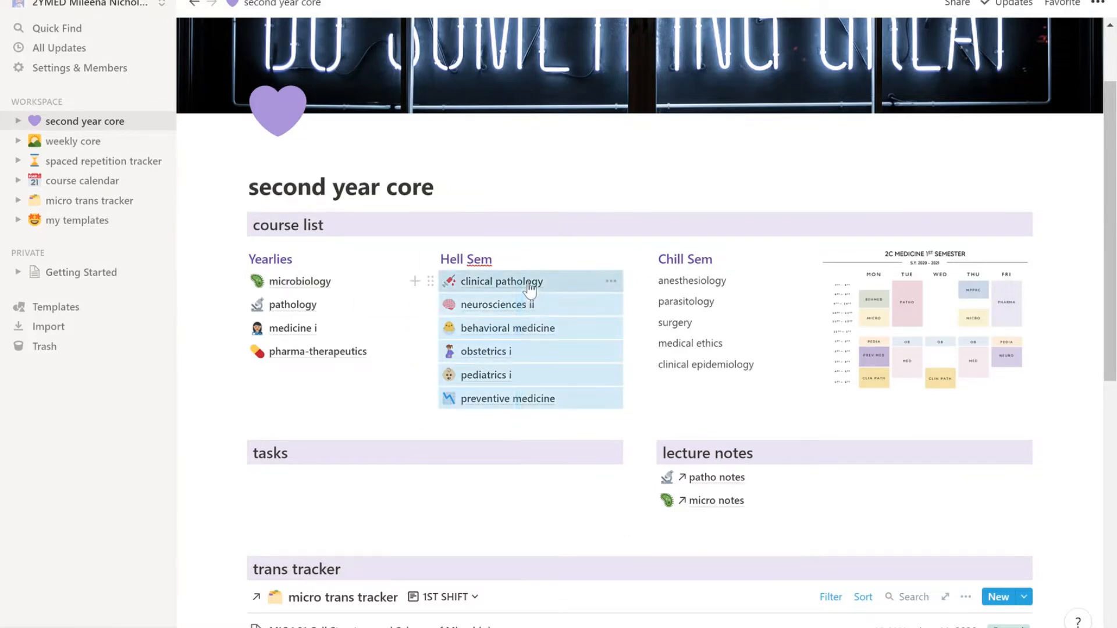
drag(718, 405, 709, 284)
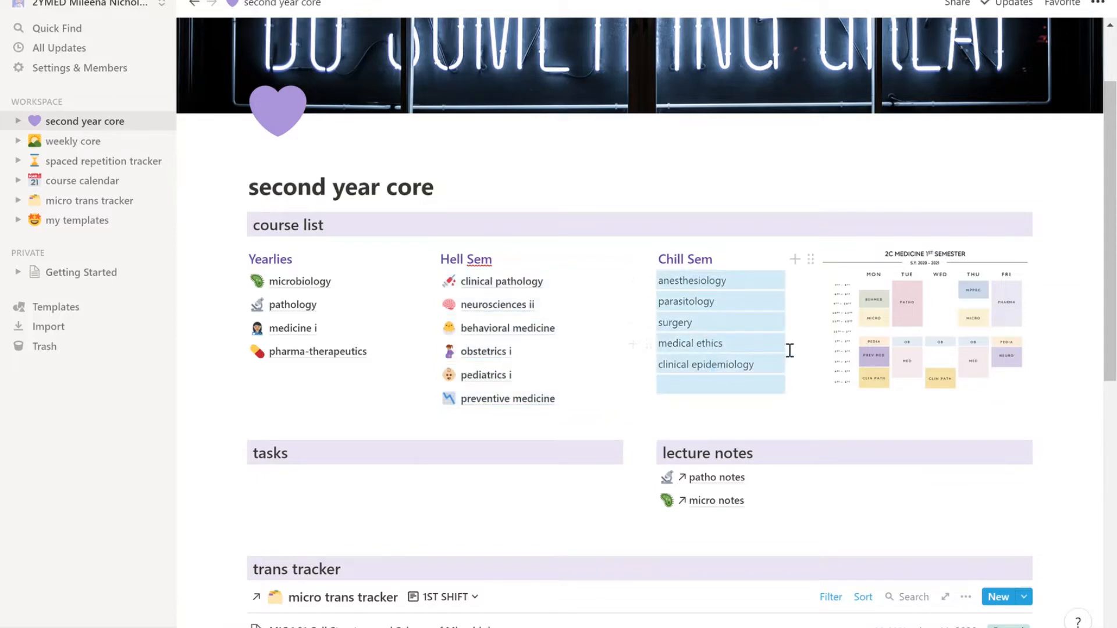
click(723, 211)
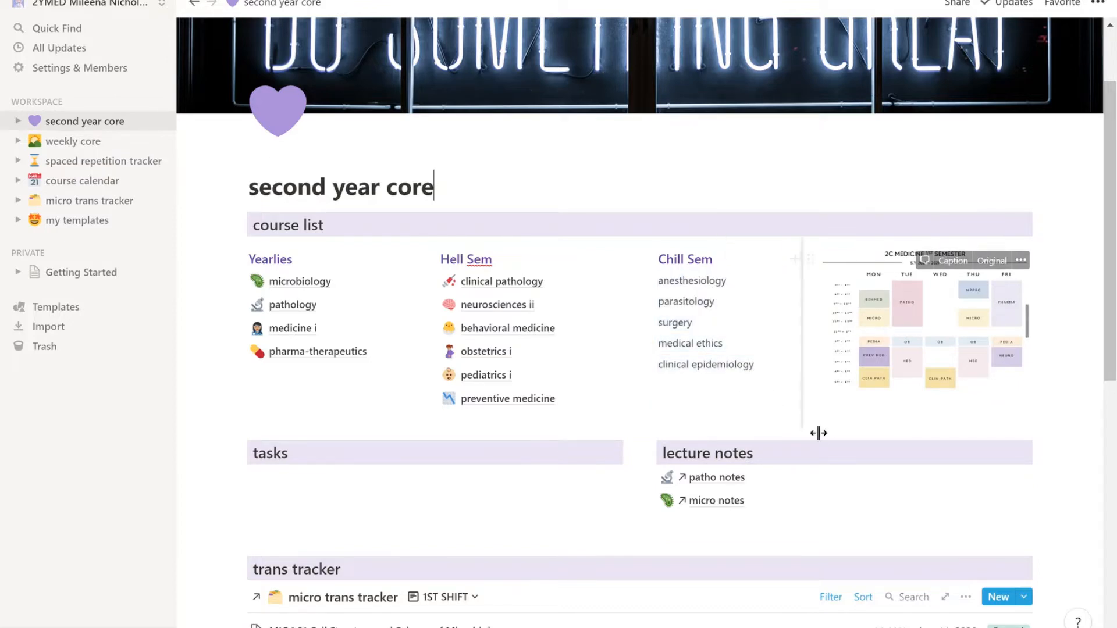
Widen the column holding the class timetable image in the course list so the image is slightly larger.
drag(819, 310, 796, 309)
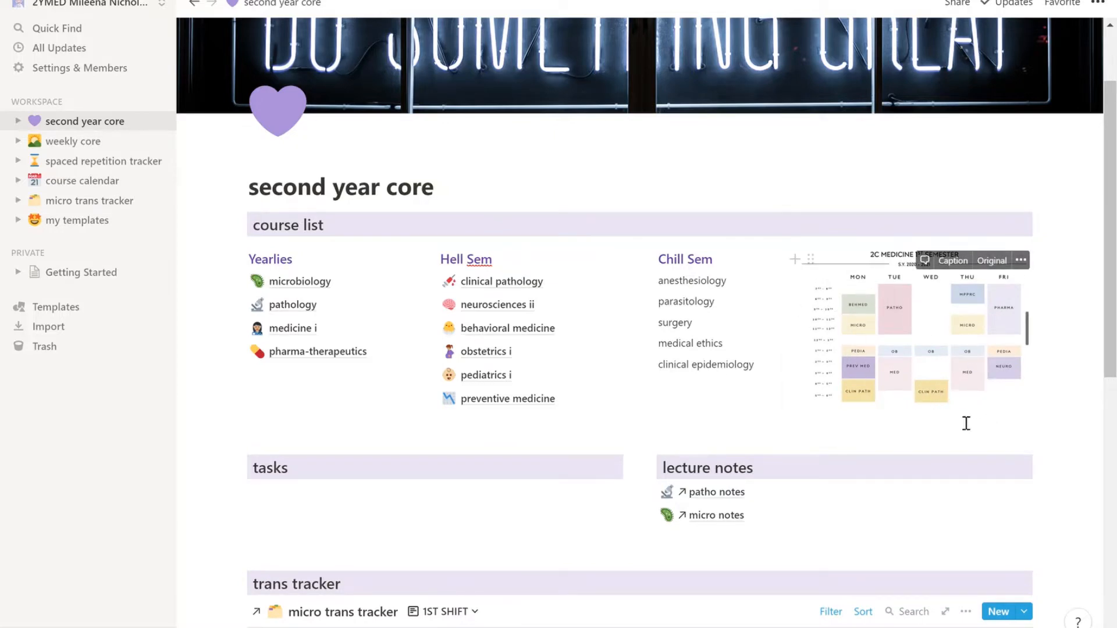
scroll(713, 457, down, 3)
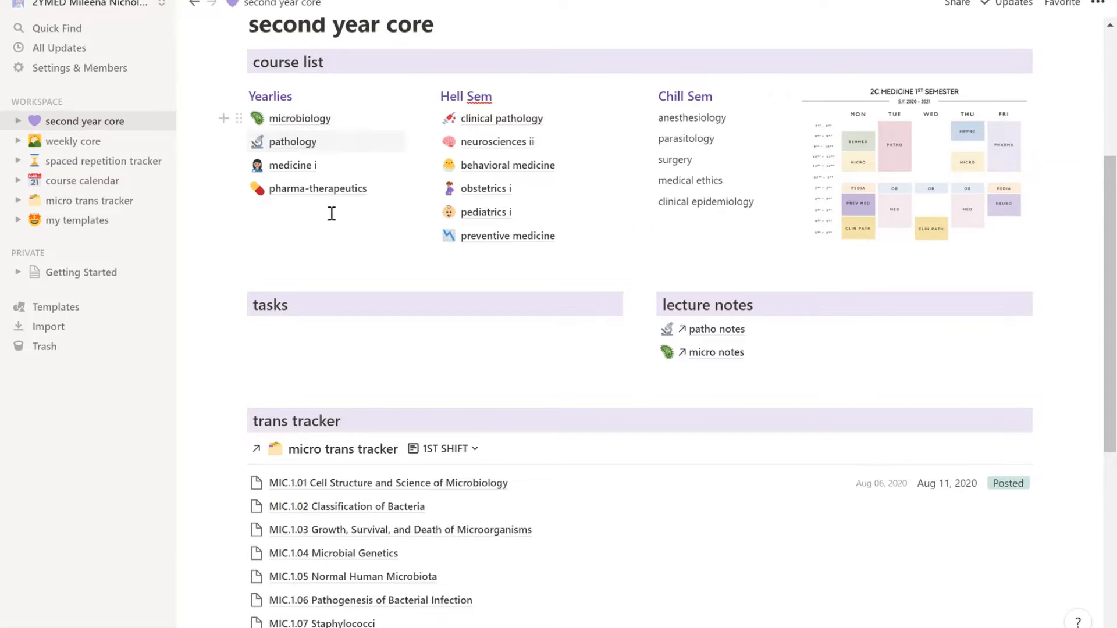
click(384, 260)
Turn all the plain-text lines under Chill Sem, from anesthesiology through the blank last line, into pages.
drag(724, 247, 722, 114)
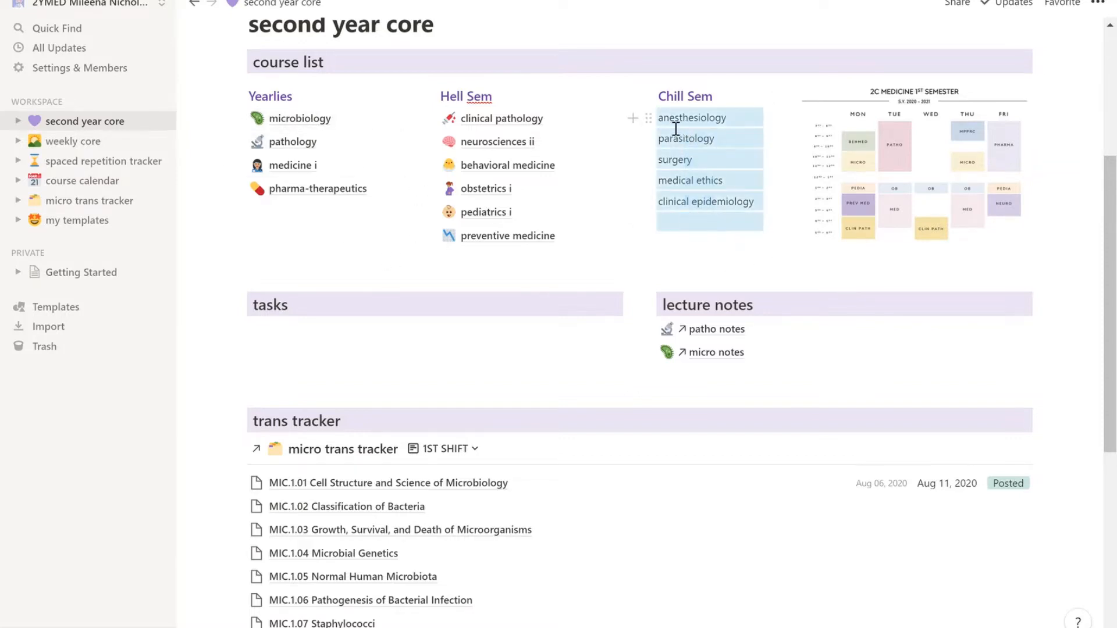
click(648, 119)
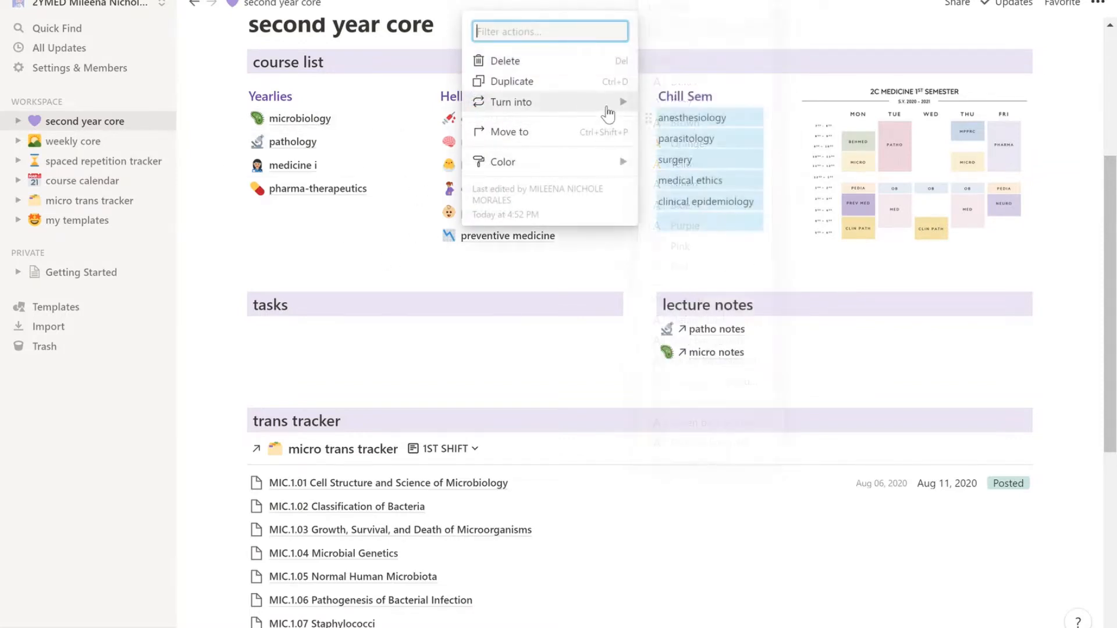
mouse_move(607, 109)
click(678, 102)
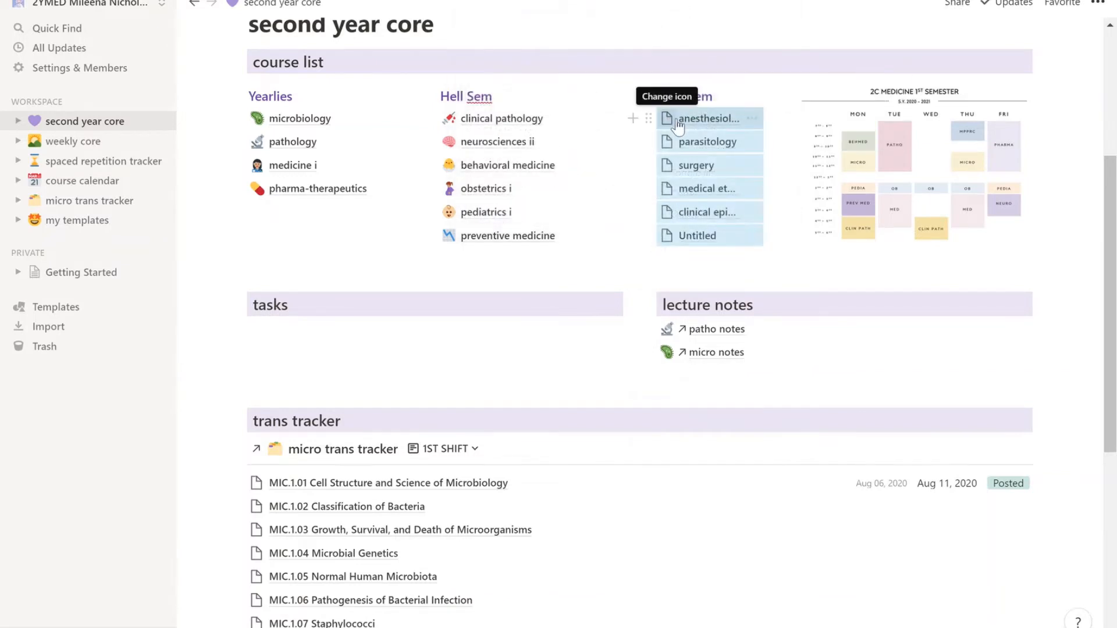
Give the anesthesiology page a test tube icon and the parasitology page the green microbe icon.
click(666, 118)
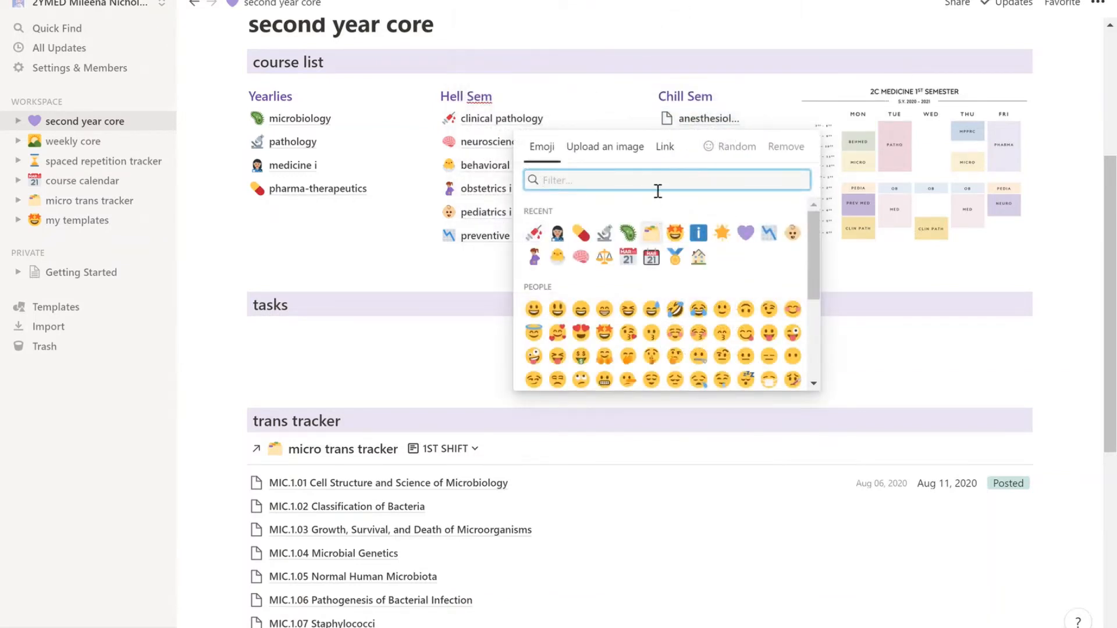
text(TEST)
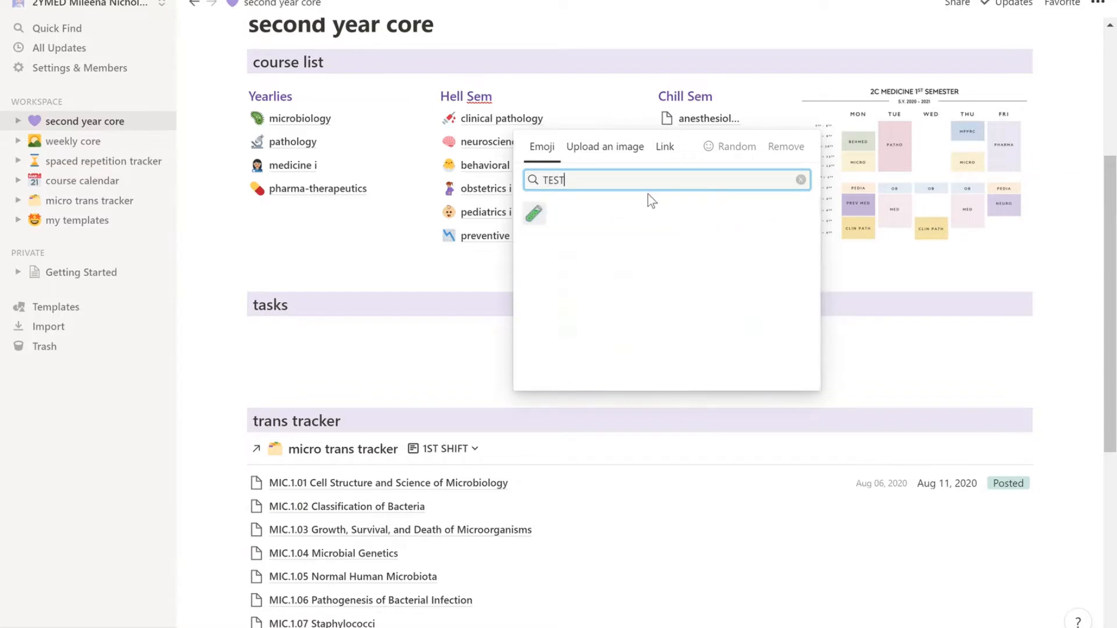
click(546, 216)
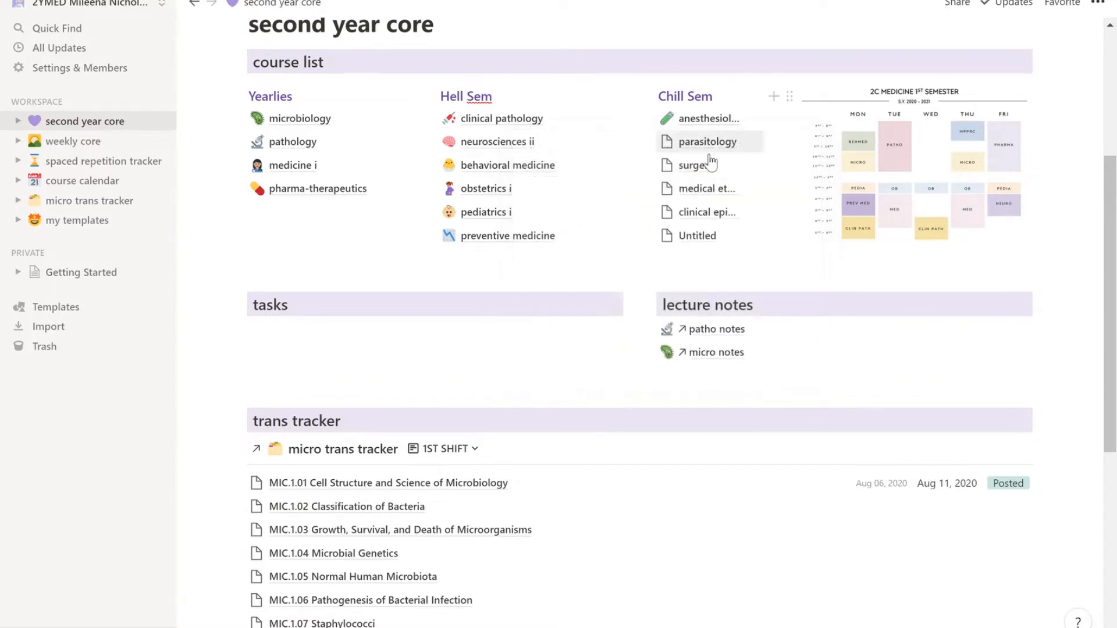
click(667, 141)
text(MICRO)
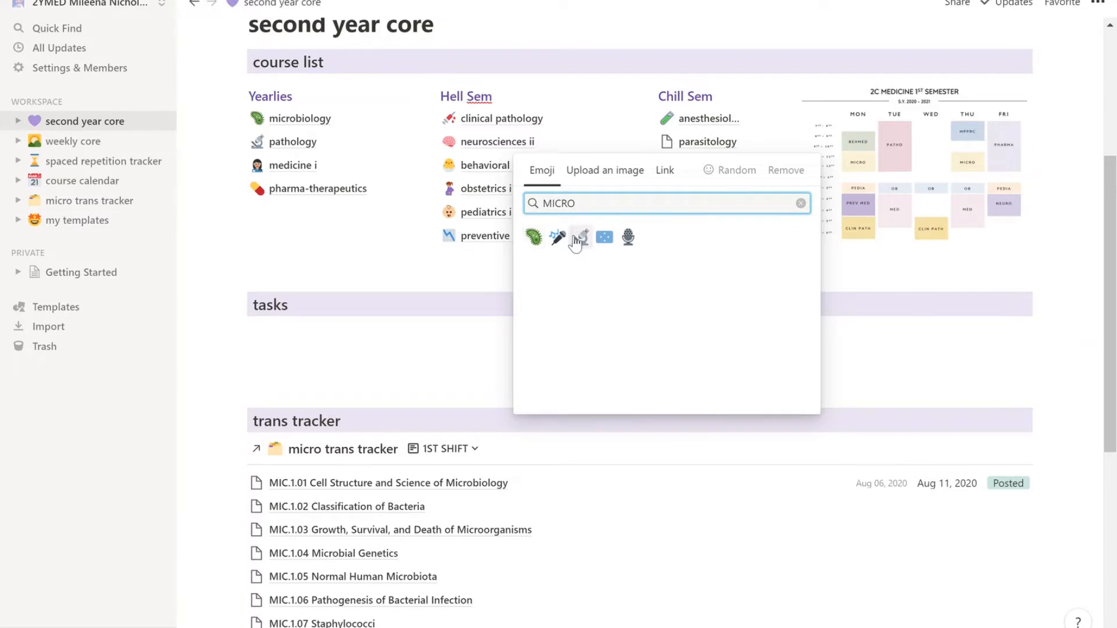
click(535, 237)
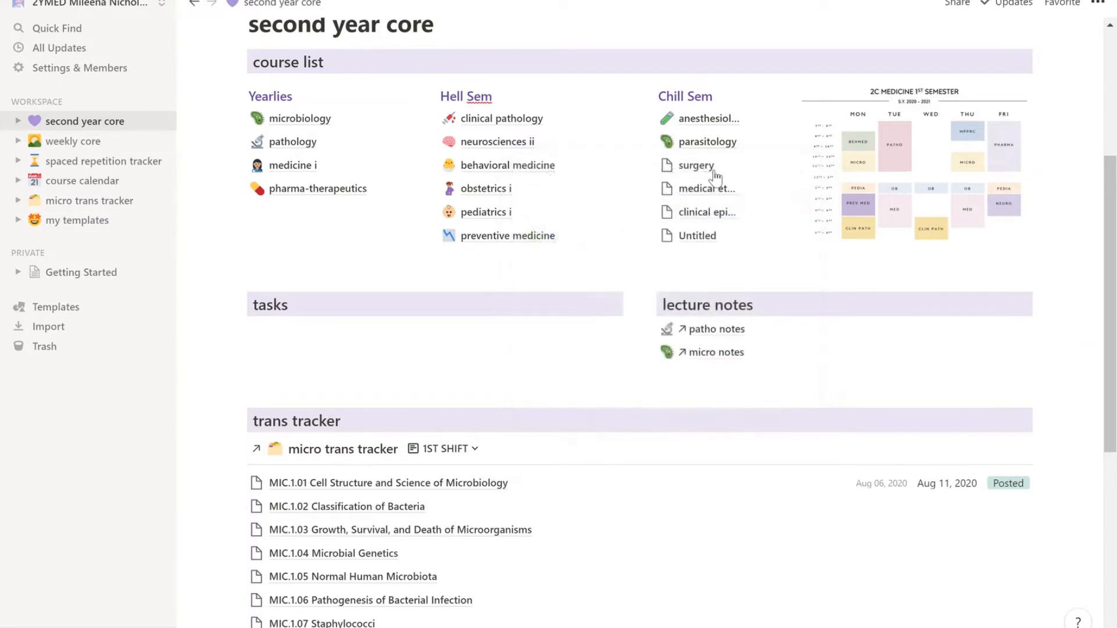
Set a knife emoji as the icon of the surgery page under Chill Sem.
click(667, 166)
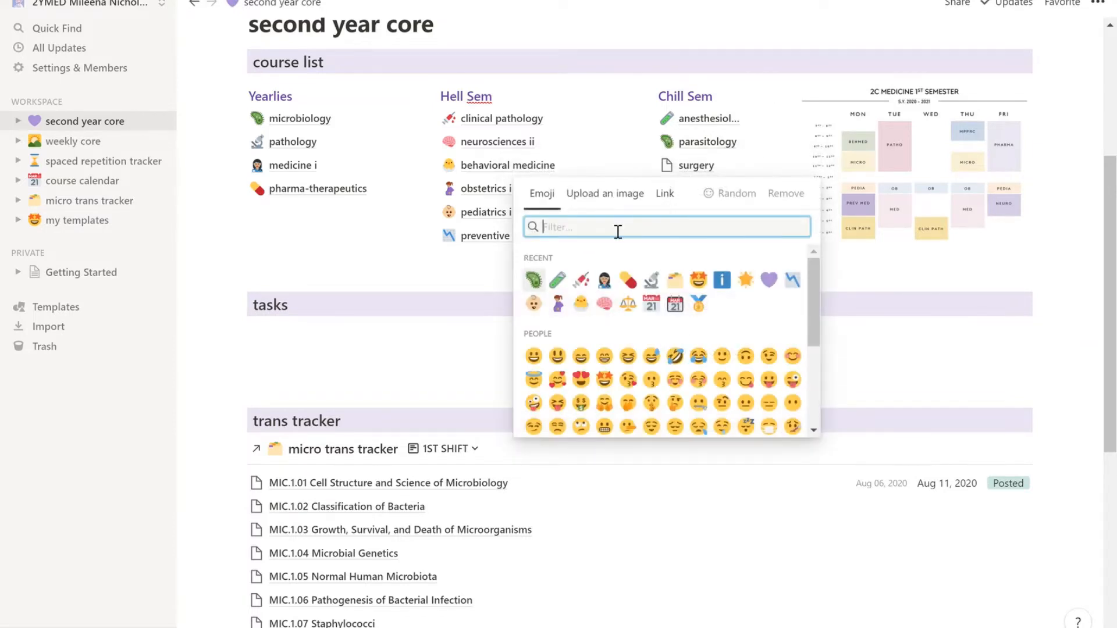
text(knif)
click(570, 260)
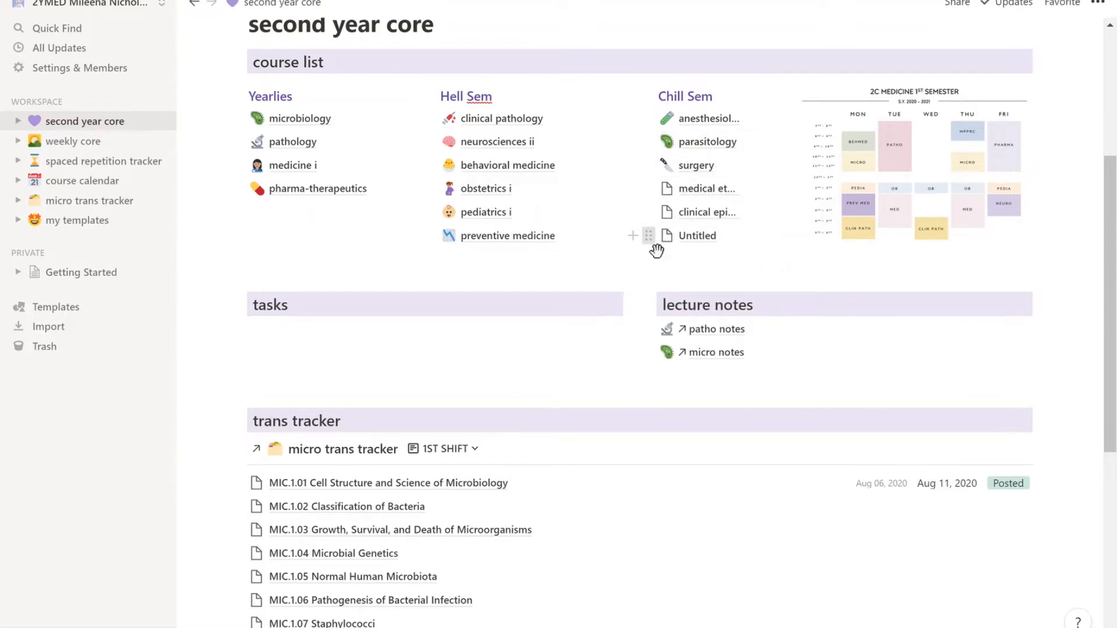
Delete the Untitled page at the end of the Chill Sem list.
click(650, 239)
click(499, 155)
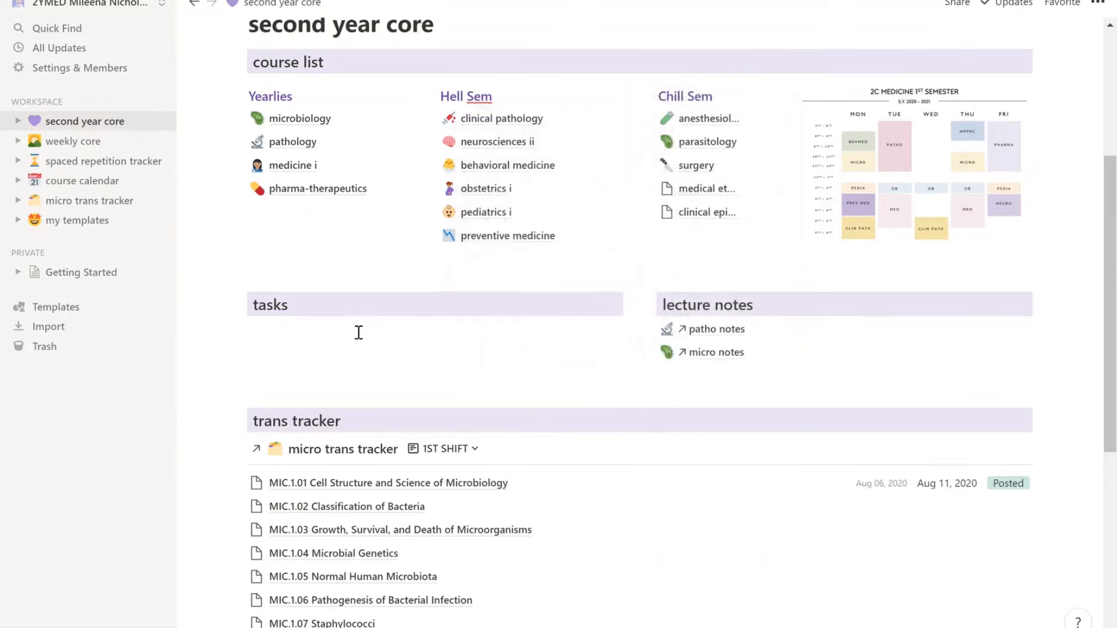
click(339, 337)
Open the course calendar page and look over the entries in the block master list.
click(105, 181)
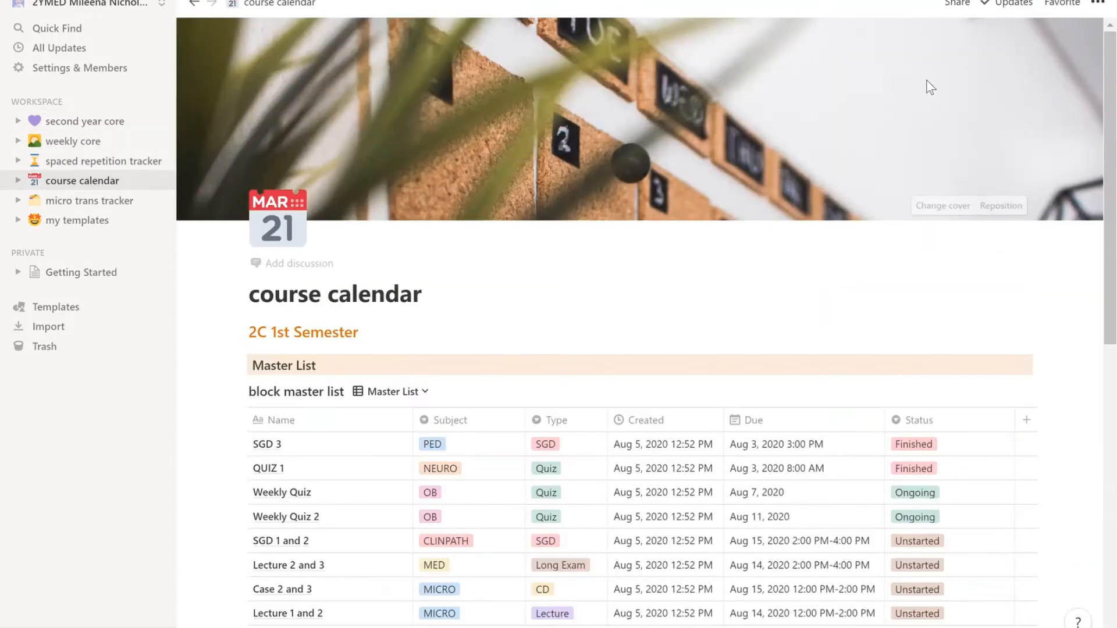
scroll(543, 329, down, 3)
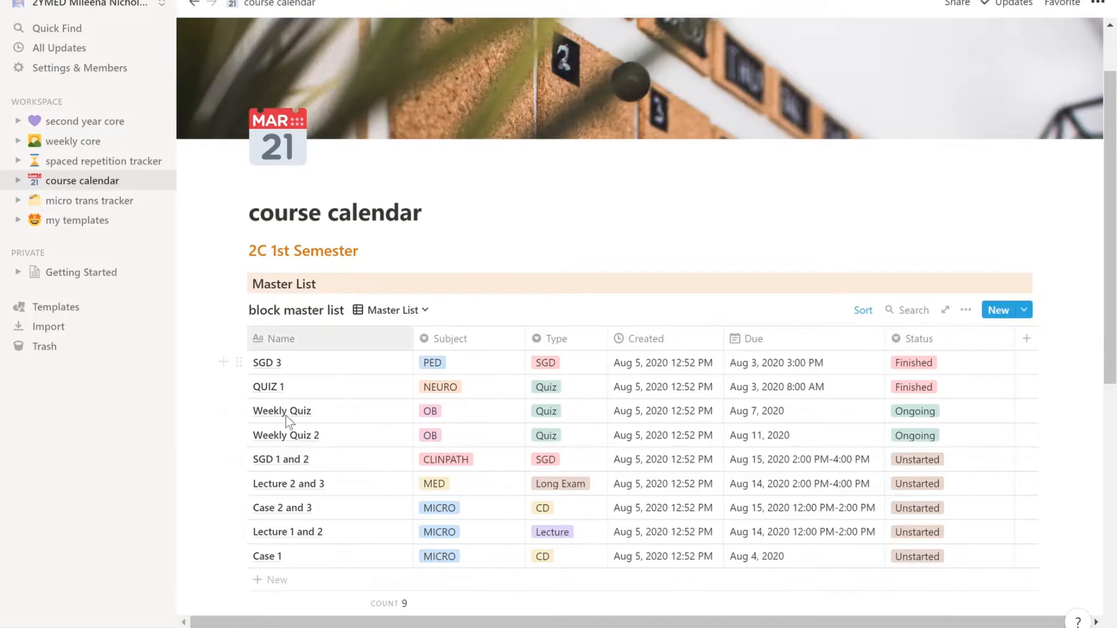
scroll(350, 472, down, 3)
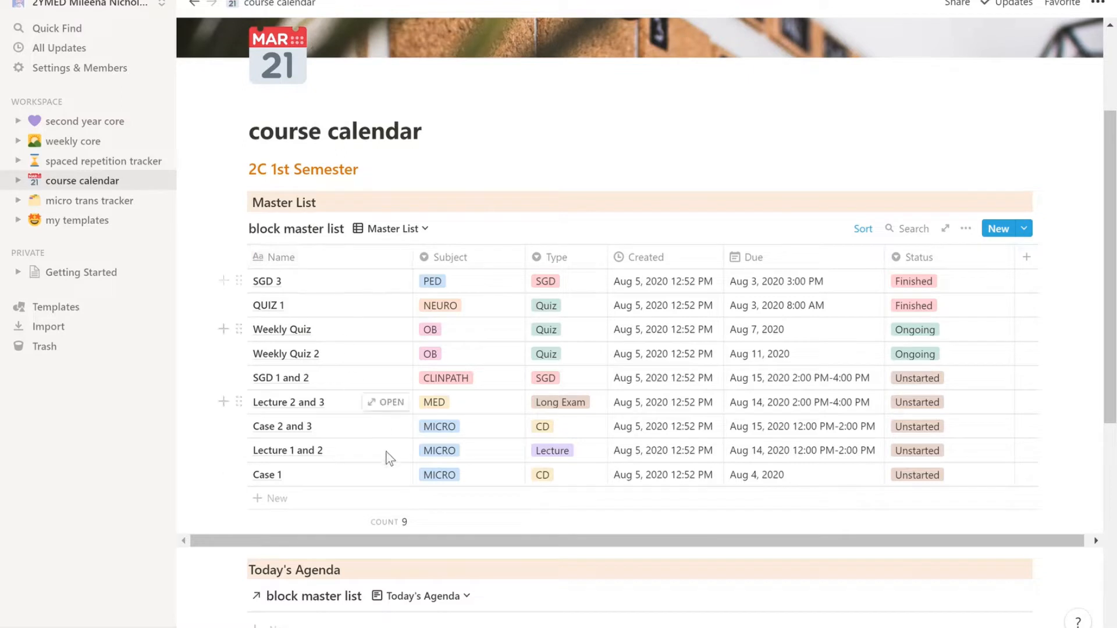
Add a new entry named LECTURE 2 to the block master list.
click(272, 505)
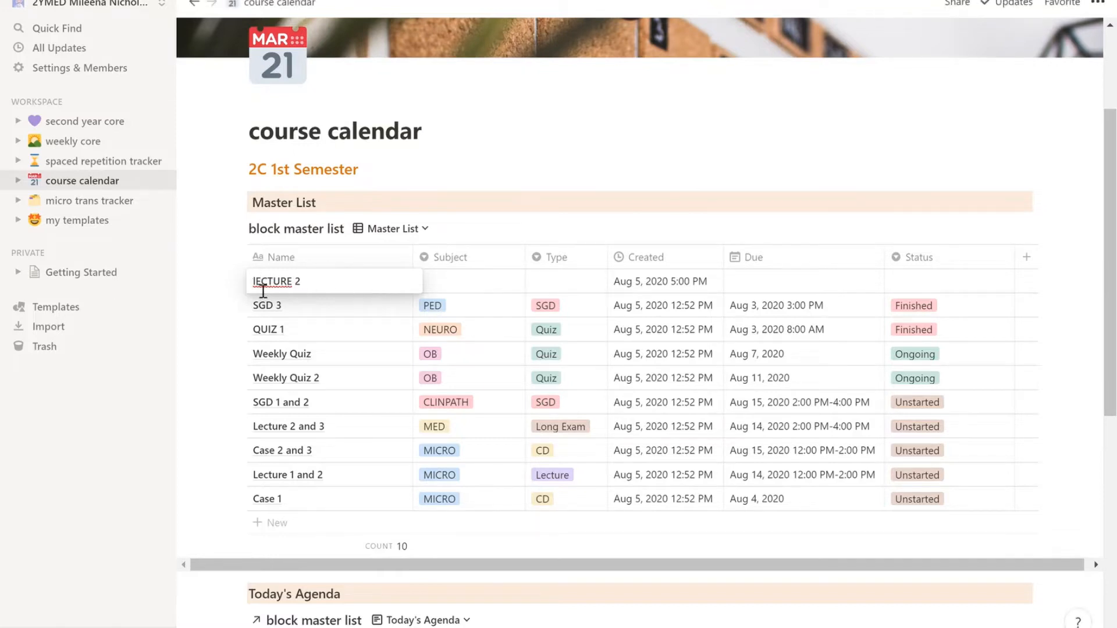
key(BackSpace)
text(L)
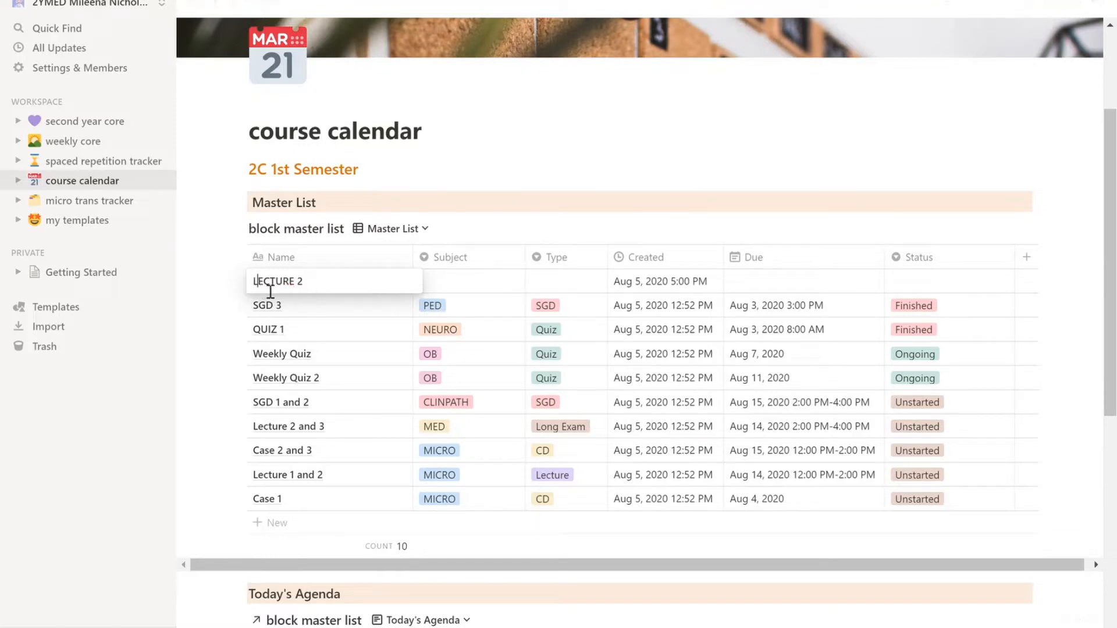
click(451, 280)
Open the LECTURE 2 entry and set its Subject to NEURO and its Type to Lecture.
click(386, 281)
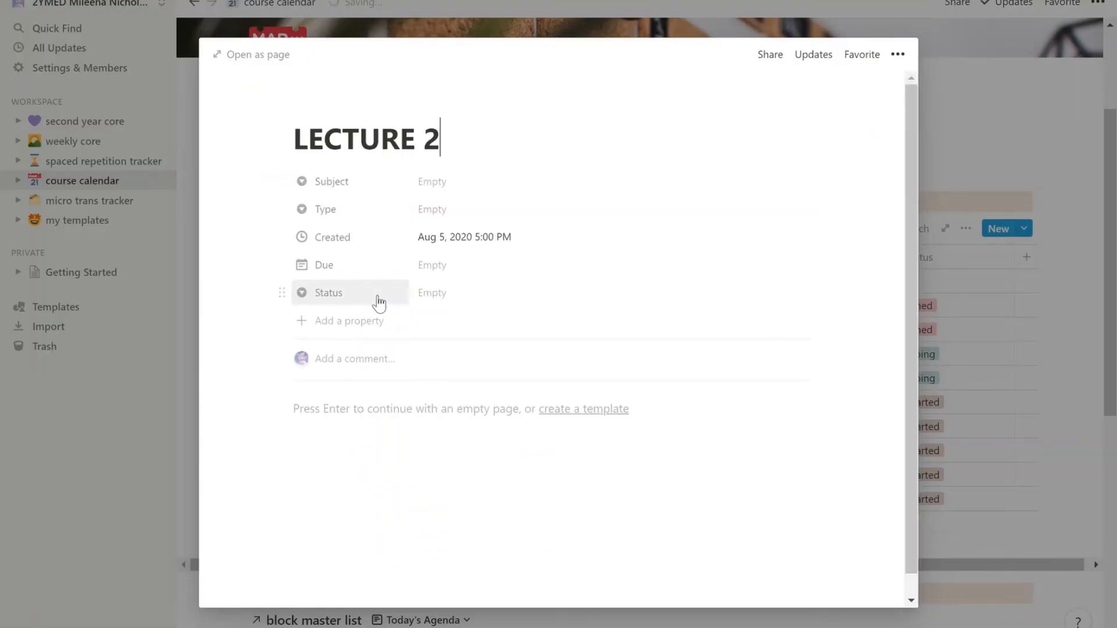
click(436, 185)
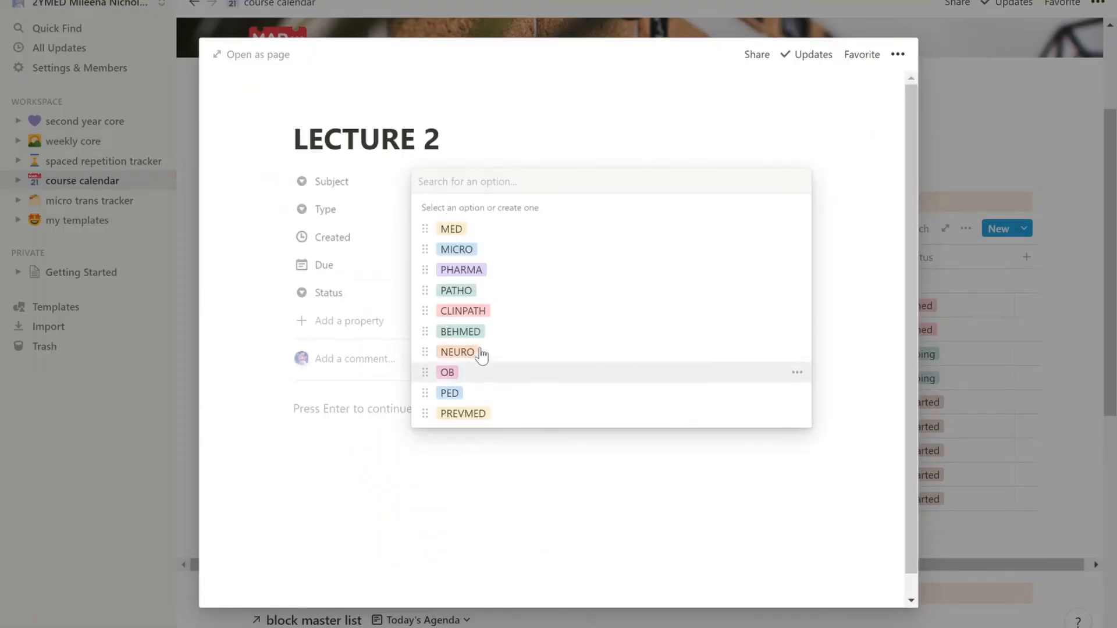
click(485, 352)
click(452, 211)
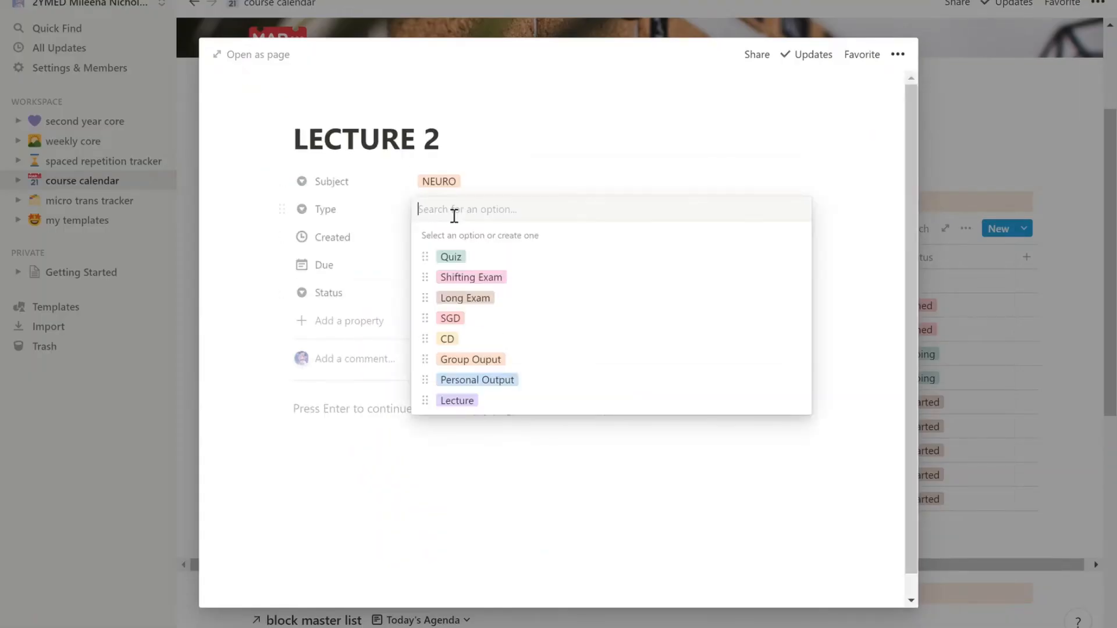
click(474, 401)
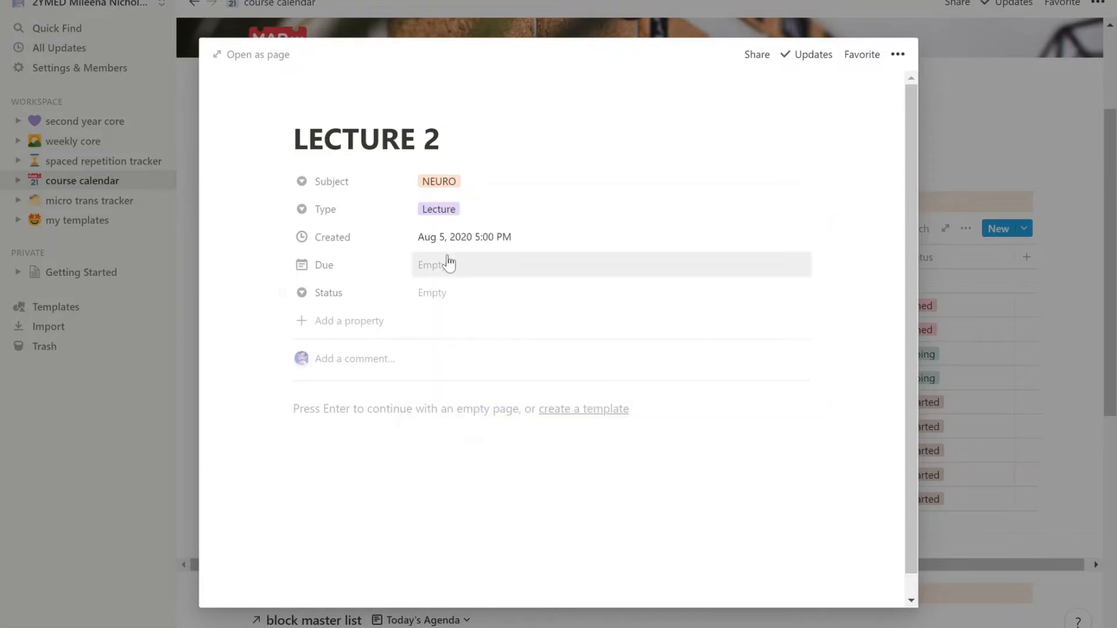
Set LECTURE 2's Due date to Aug 18, 2020 and its Status to Unstarted, and close the entry.
click(448, 263)
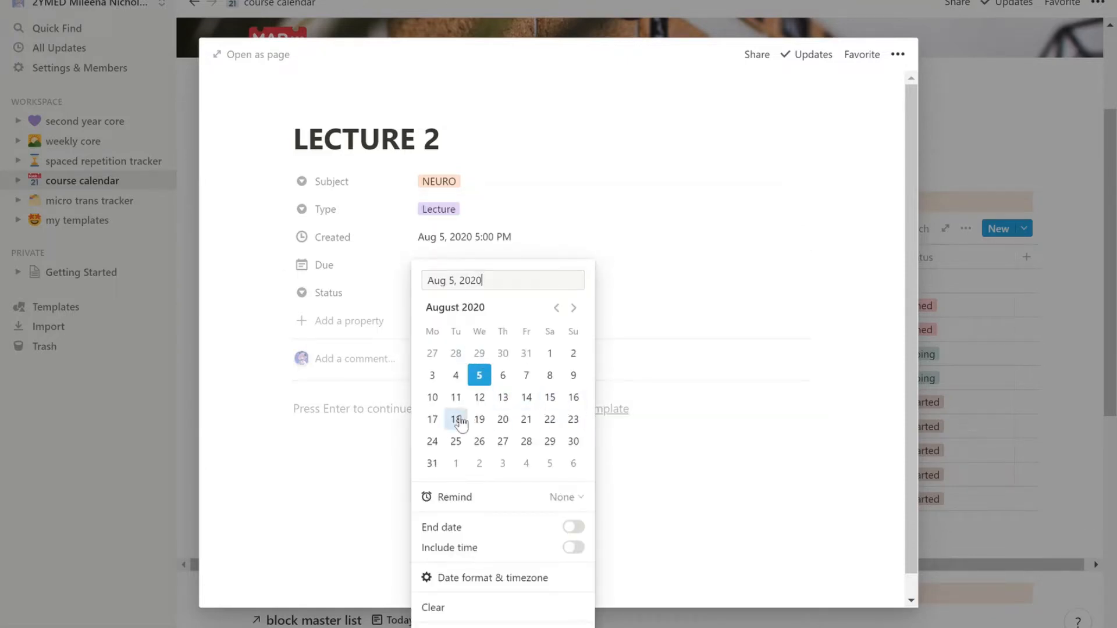
click(456, 419)
click(662, 312)
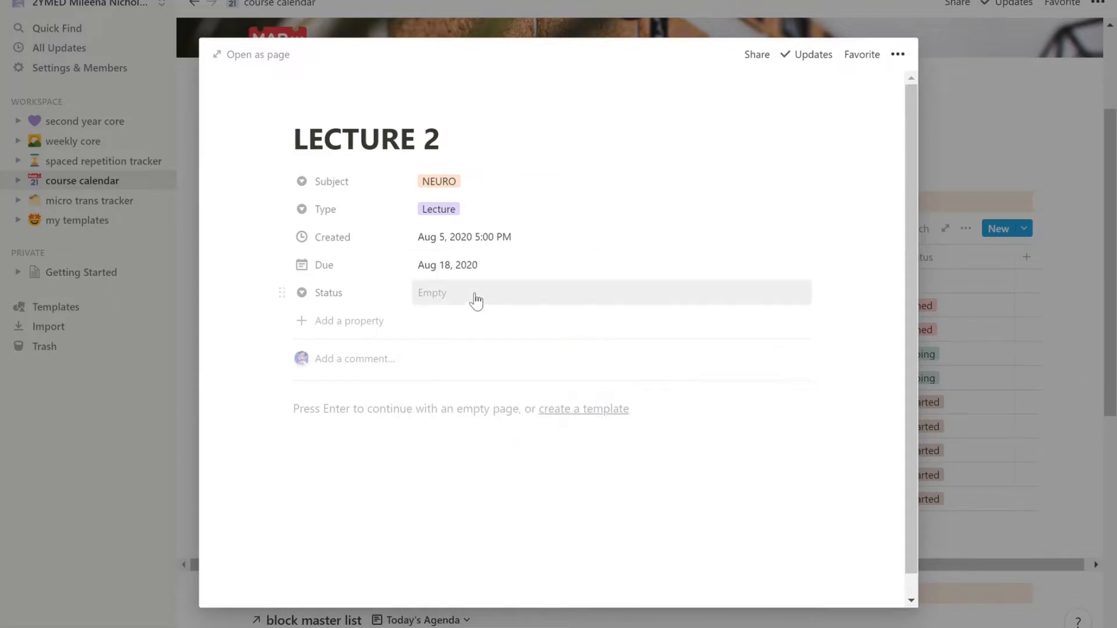
click(468, 293)
click(462, 340)
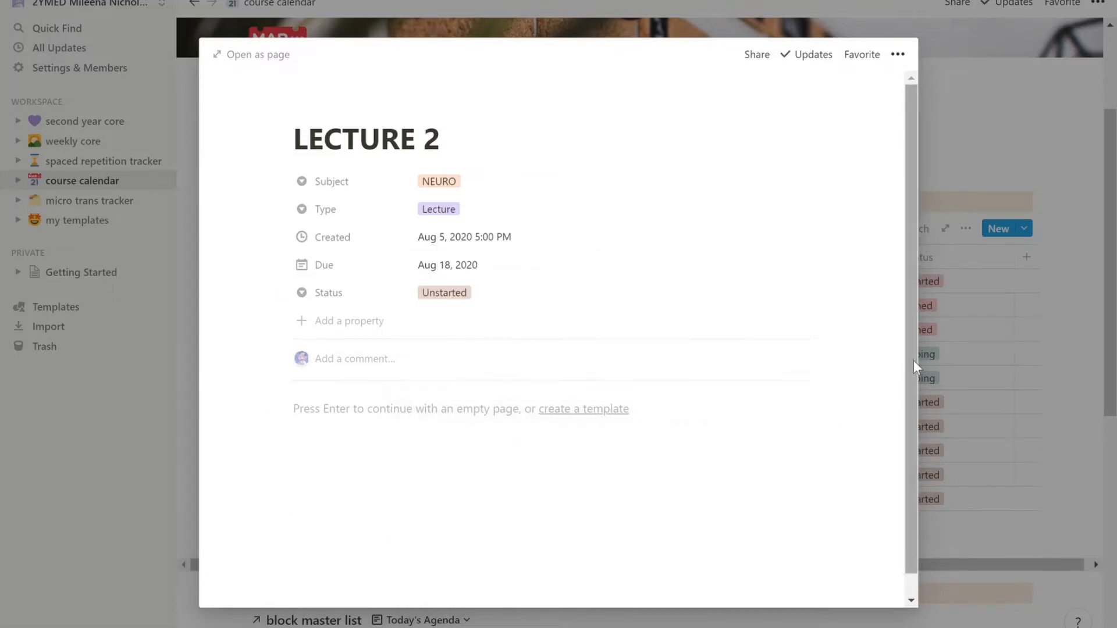
click(957, 169)
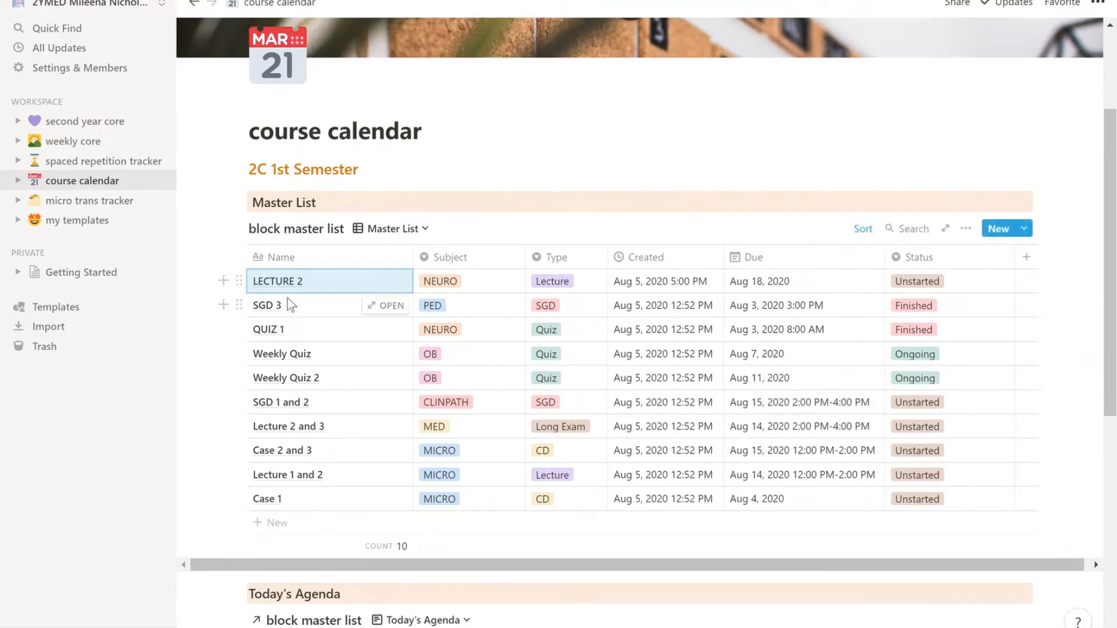
Check the sort rule of the block master list and look over its entries in the Due Date - TAB view.
click(863, 230)
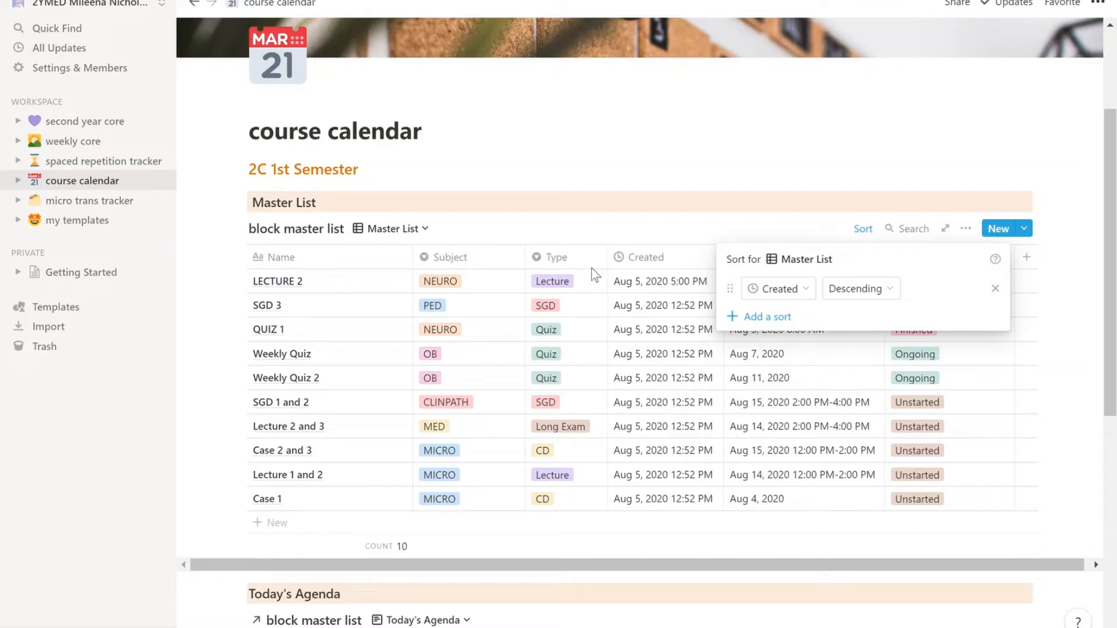
click(1065, 382)
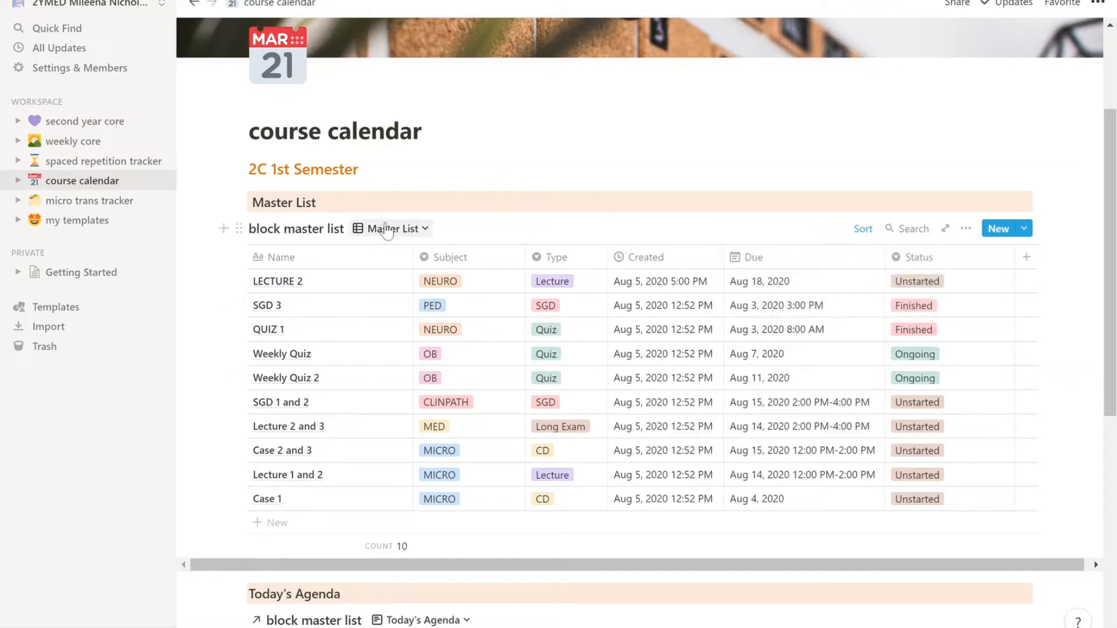
click(407, 229)
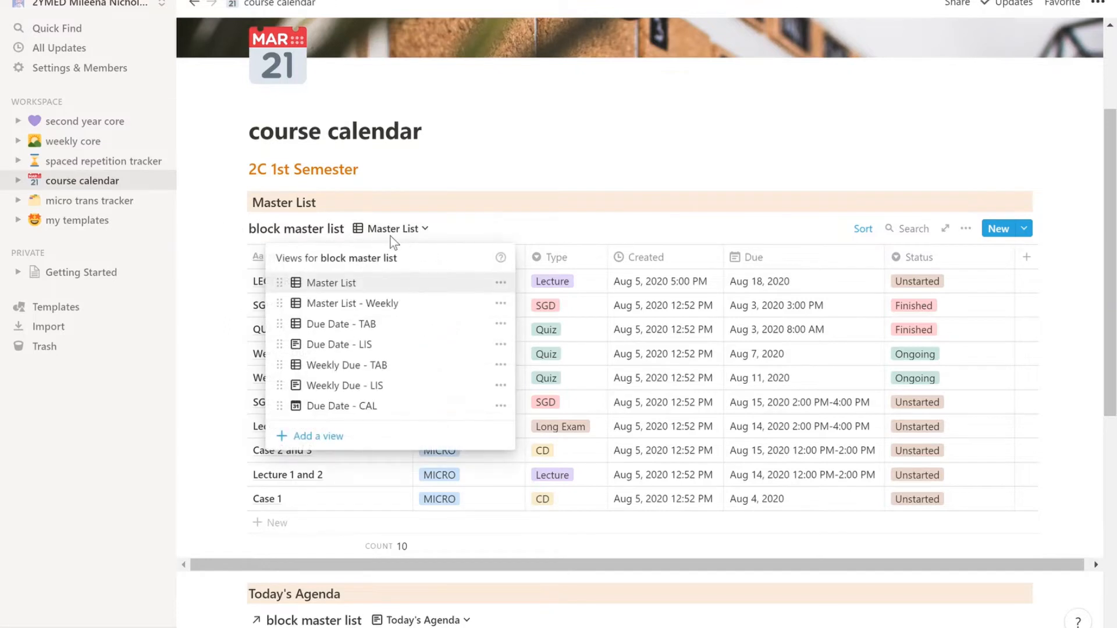
click(398, 329)
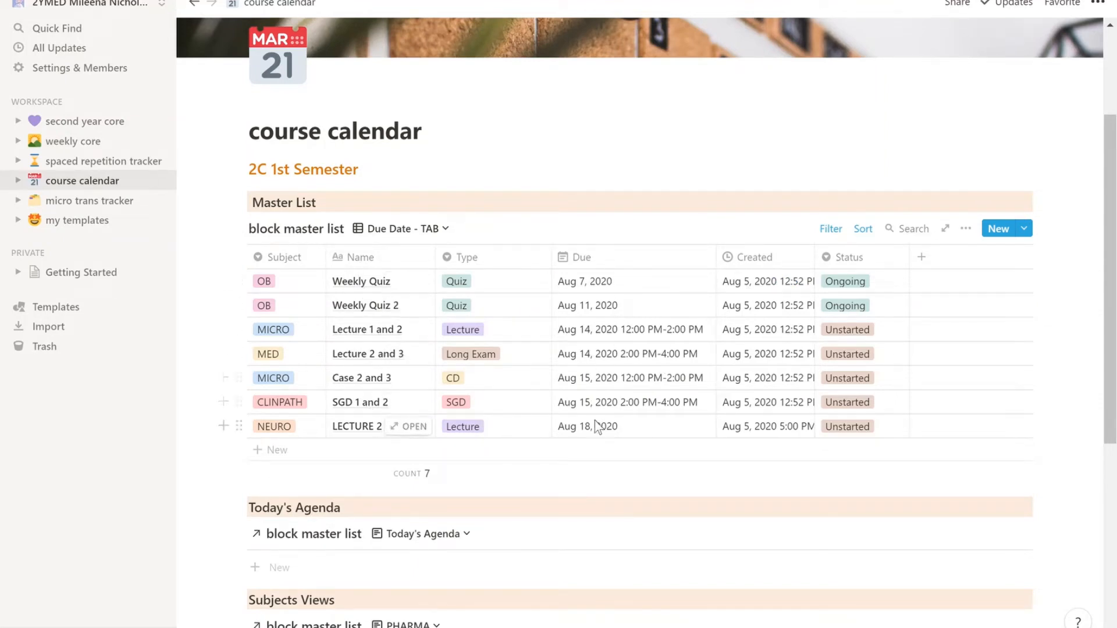
Look over the block master list's Weekly Due - TAB and Due Date - CAL views, and return it to the Master List view.
click(407, 228)
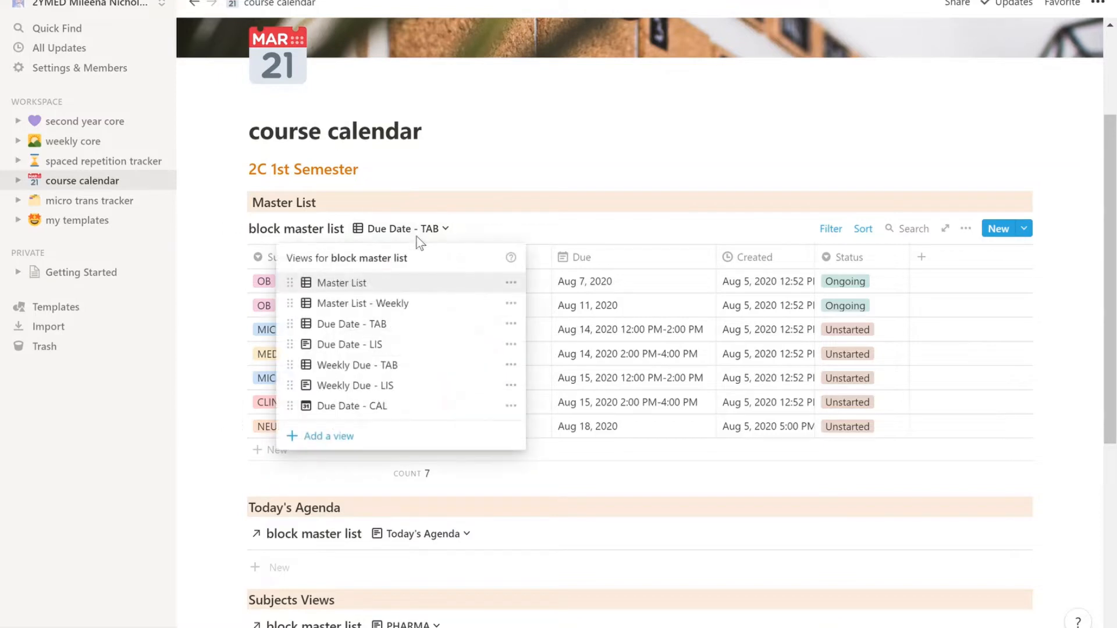
click(402, 365)
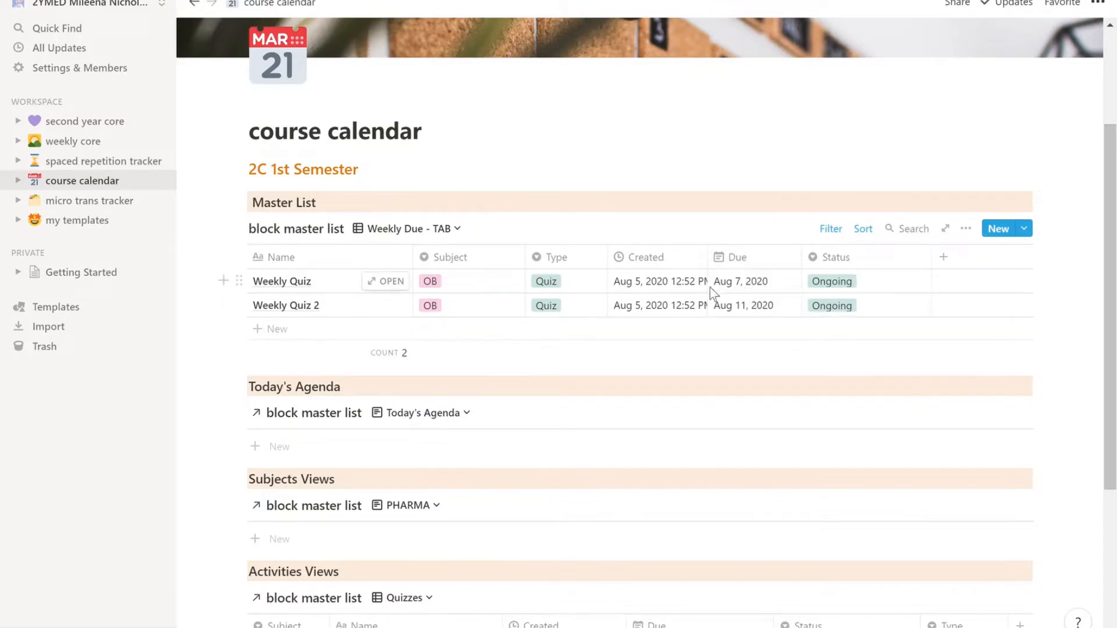
click(440, 229)
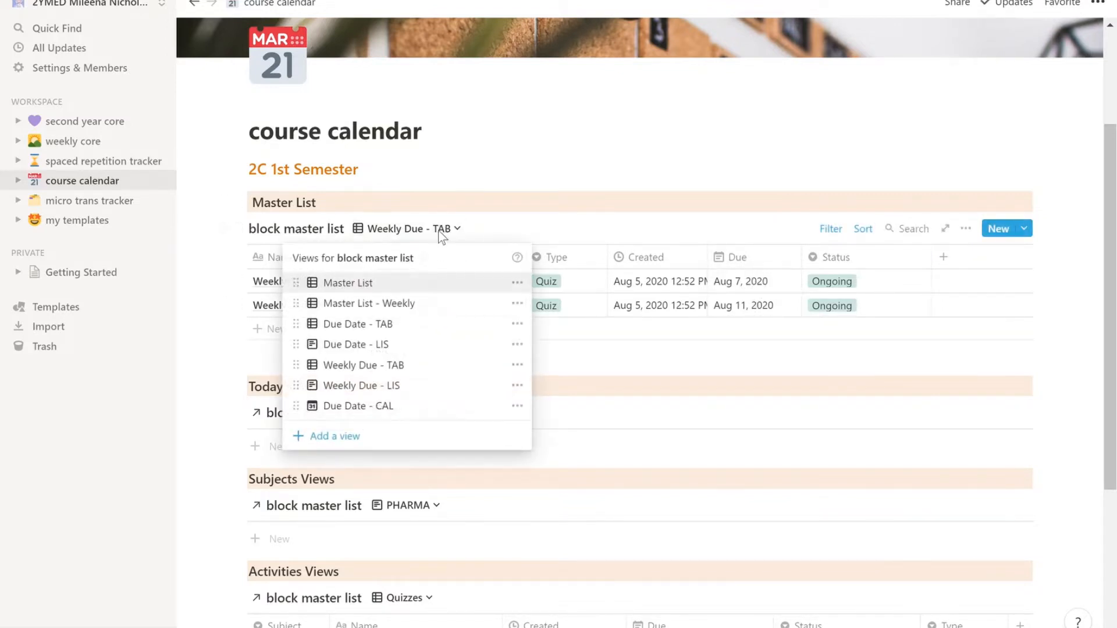
click(409, 407)
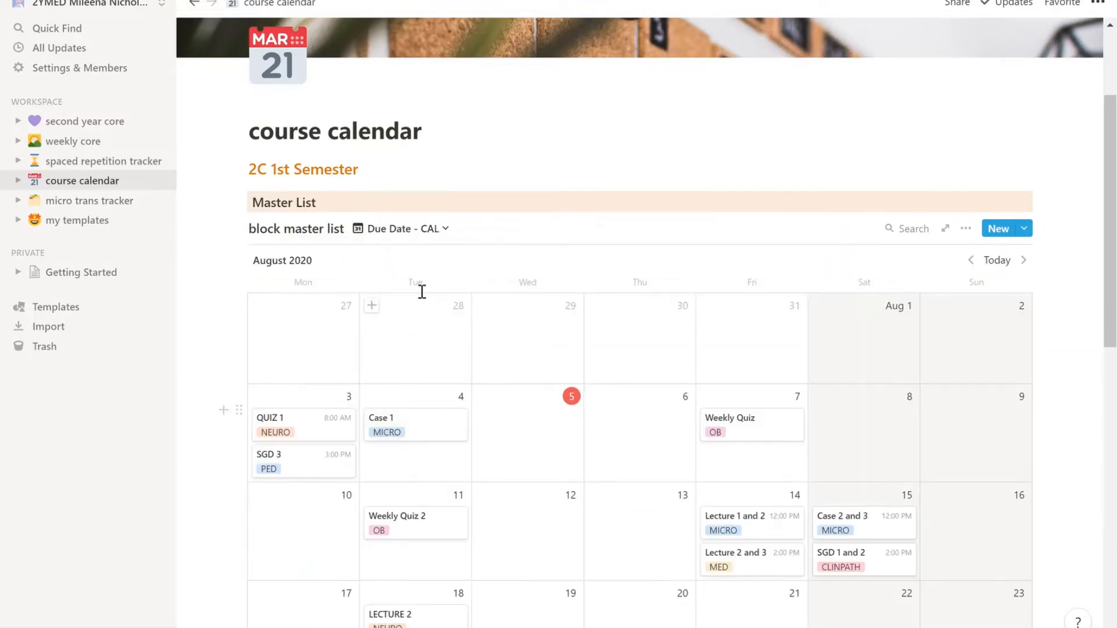
scroll(583, 340, down, 4)
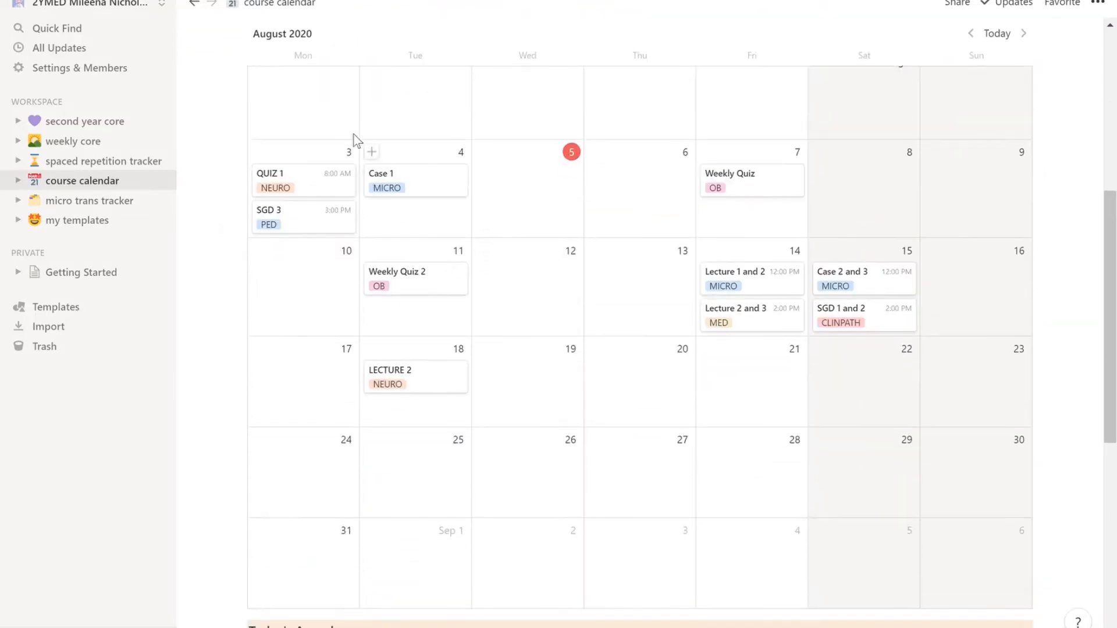
scroll(753, 324, up, 3)
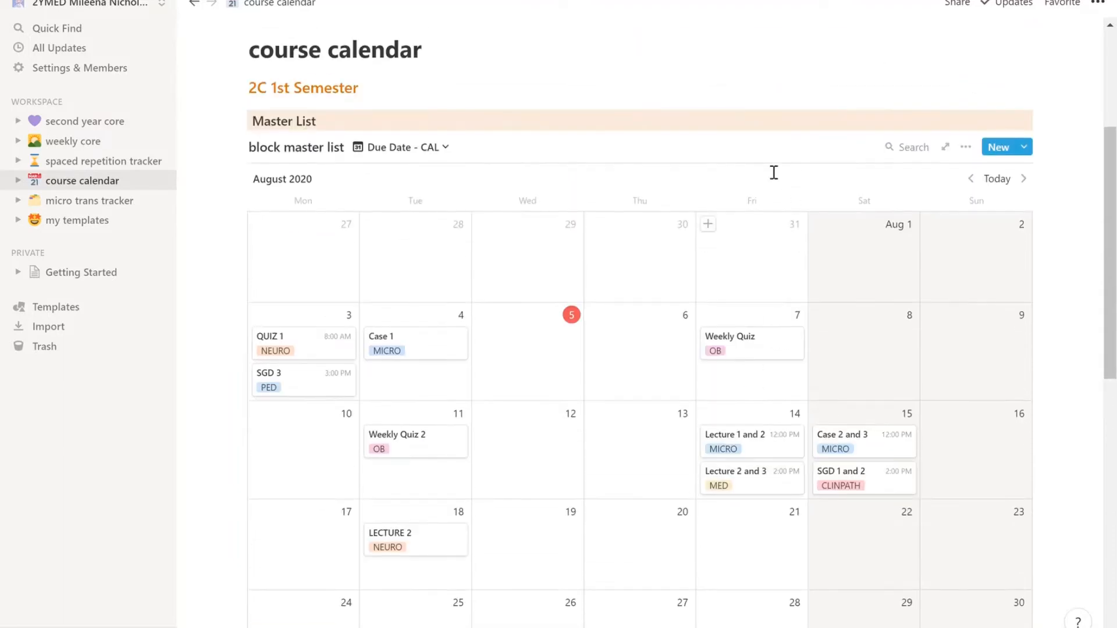
click(445, 150)
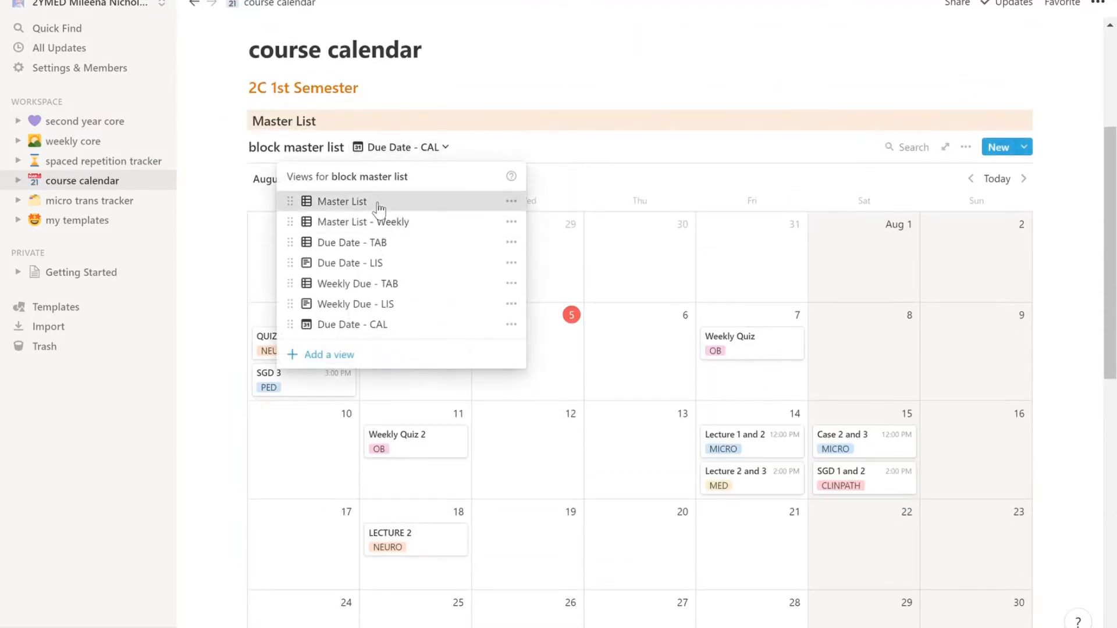
click(343, 201)
View Tomorrow's Agenda in the block master list under the Today's Agenda heading.
scroll(424, 256, down, 3)
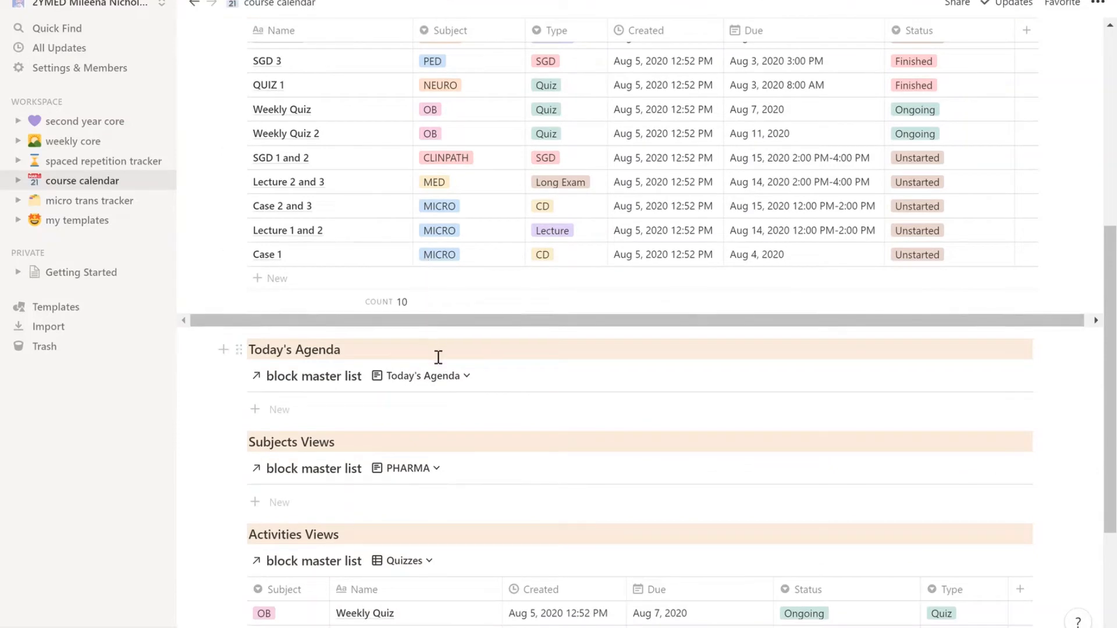
scroll(441, 349, down, 2)
click(438, 297)
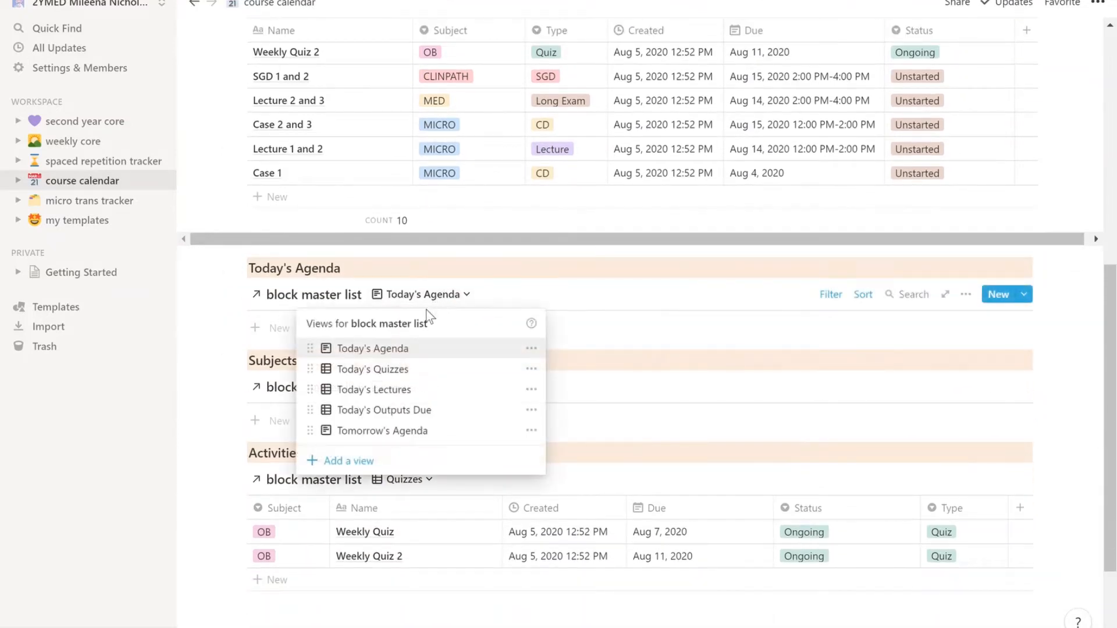
click(396, 431)
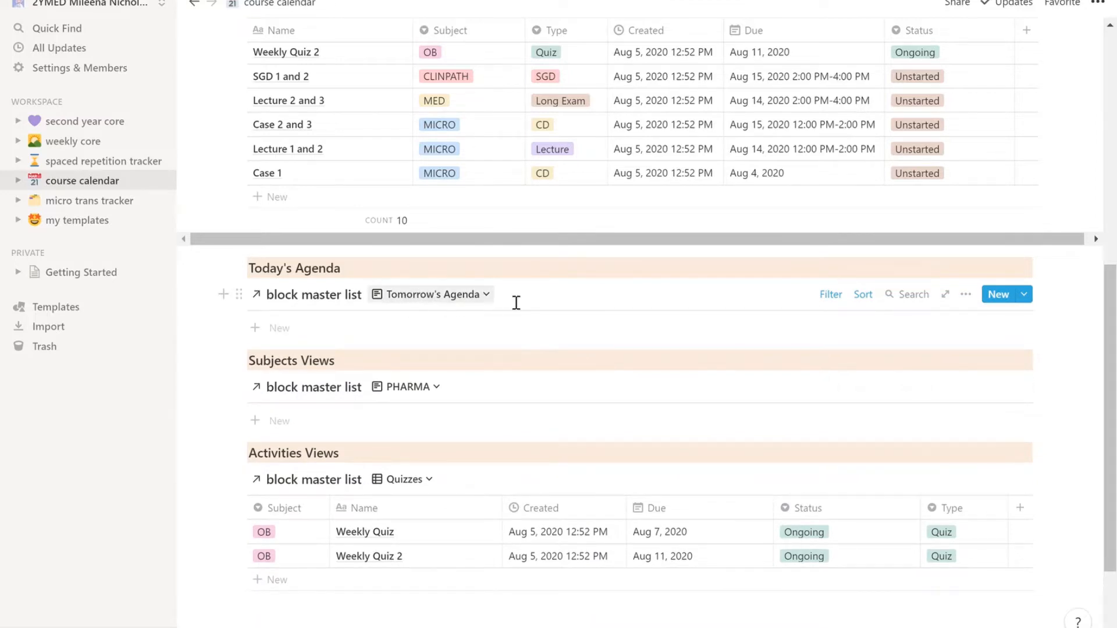
Set the Due date of QUIZ 1 in the master list to Aug 5, 2020.
scroll(664, 326, up, 3)
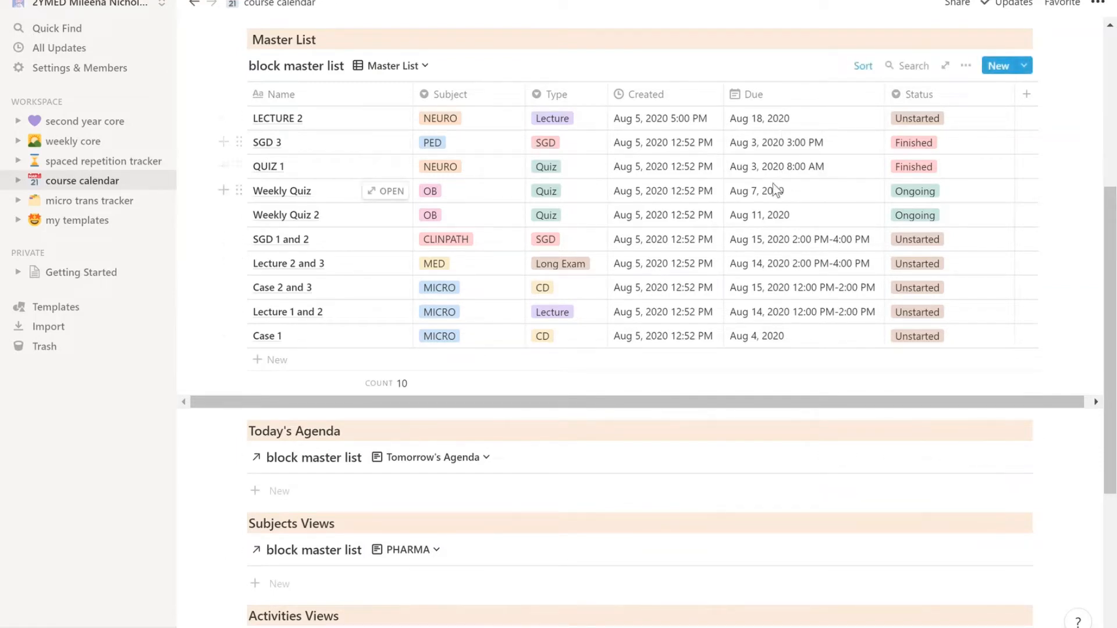
click(760, 171)
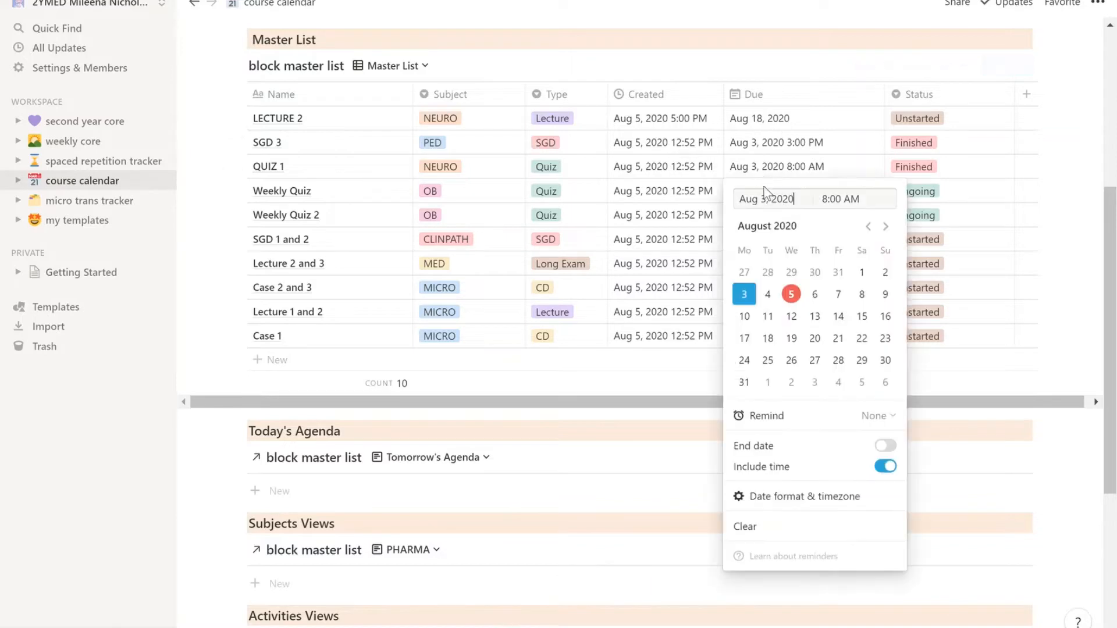
click(801, 299)
key(Escape)
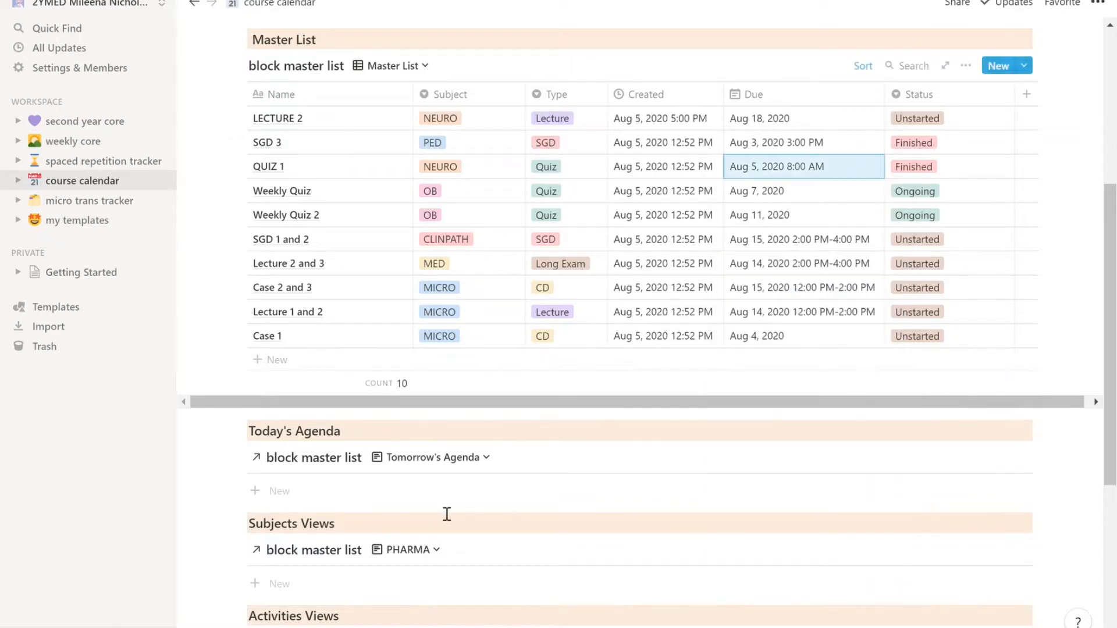
Switch the block master list under the Today's Agenda heading to the Today's Agenda view.
click(447, 460)
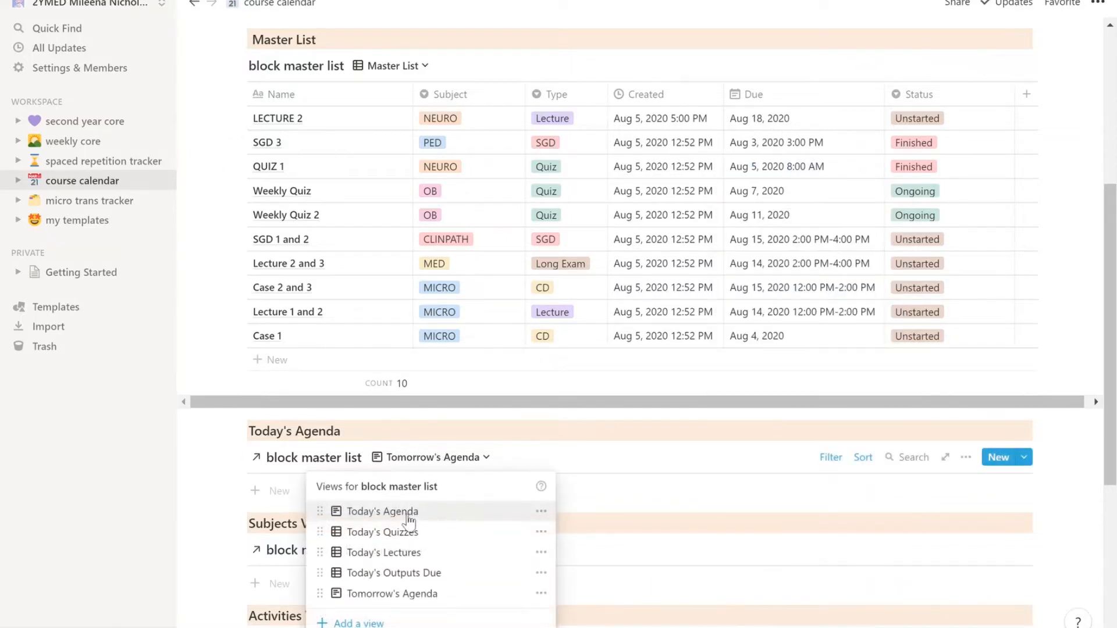
click(407, 513)
scroll(523, 460, down, 2)
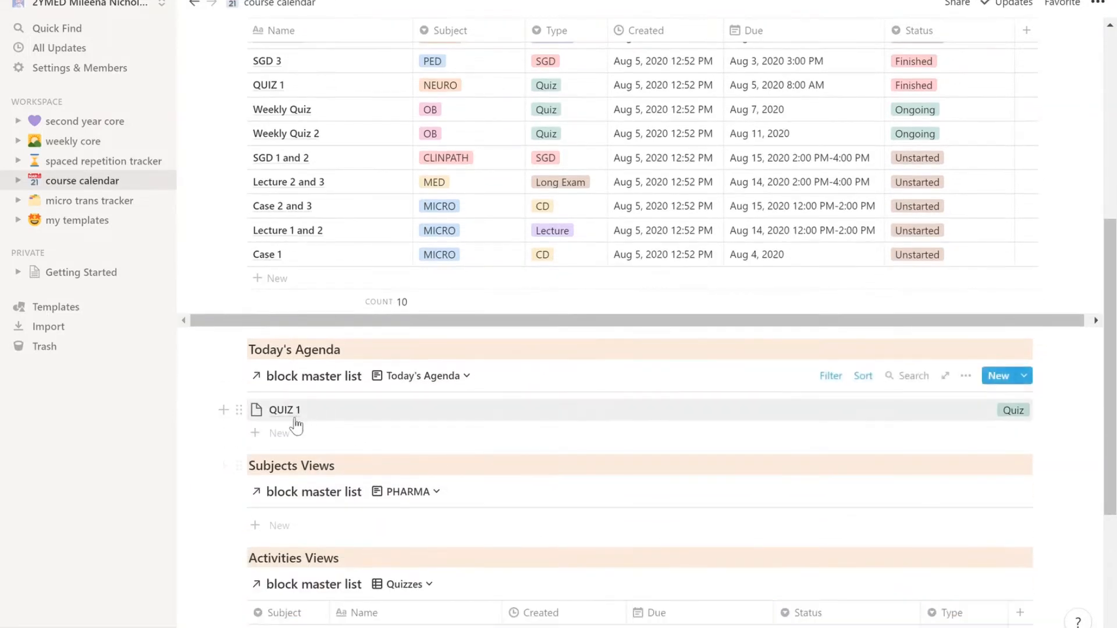
Show the Subject property on the entries of the Today's Agenda view.
click(967, 376)
click(986, 396)
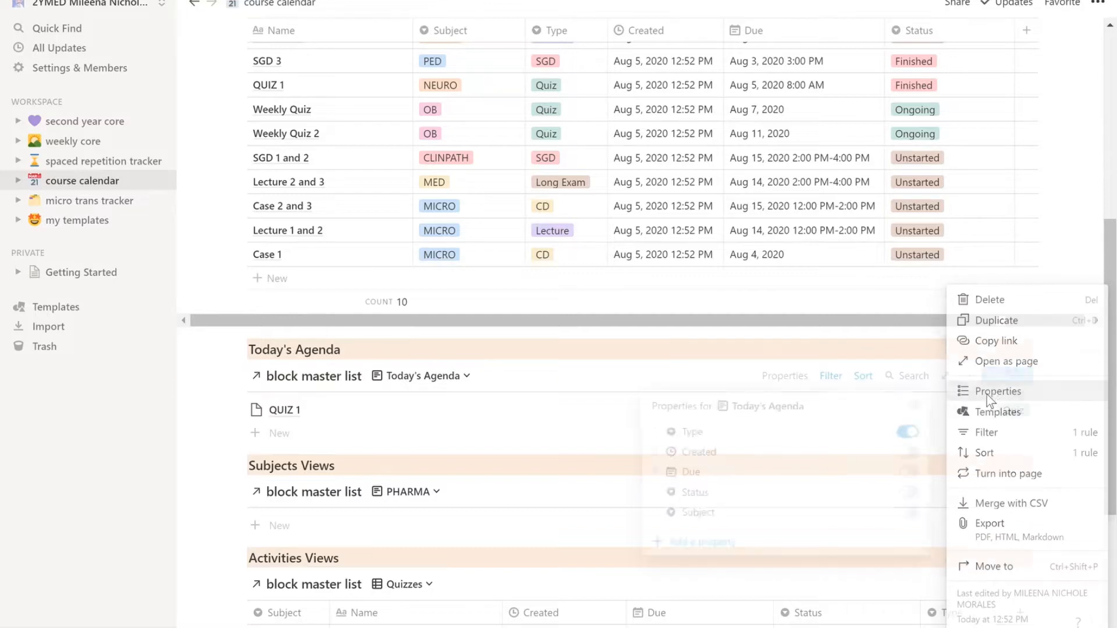
click(913, 515)
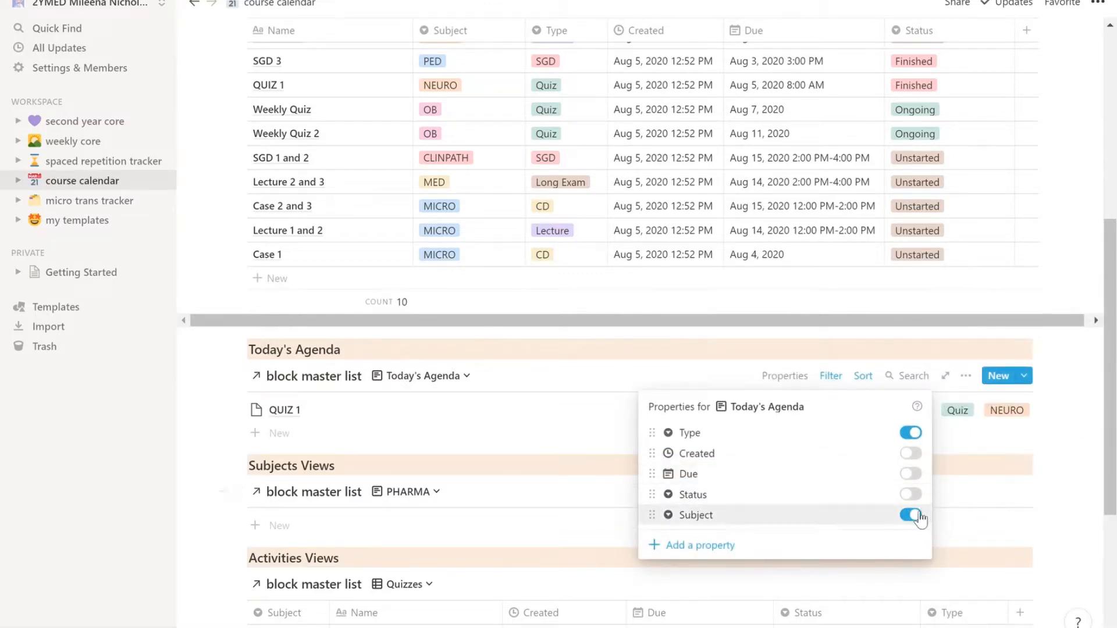
click(1062, 424)
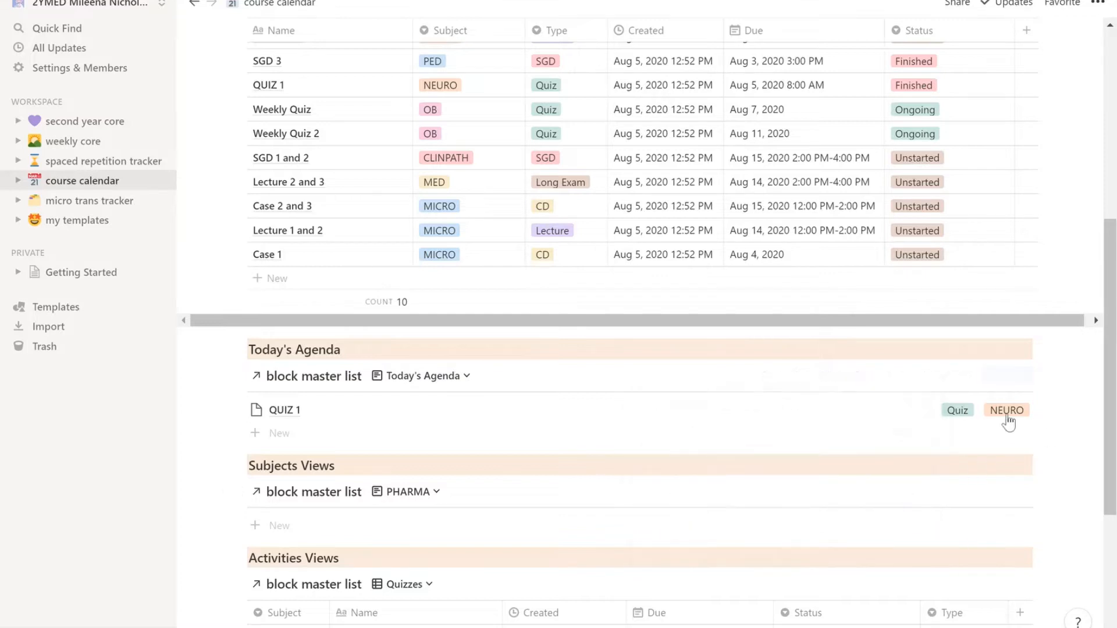
Switch the block master list under Subjects Views to the MICRO view.
scroll(950, 338, up, 2)
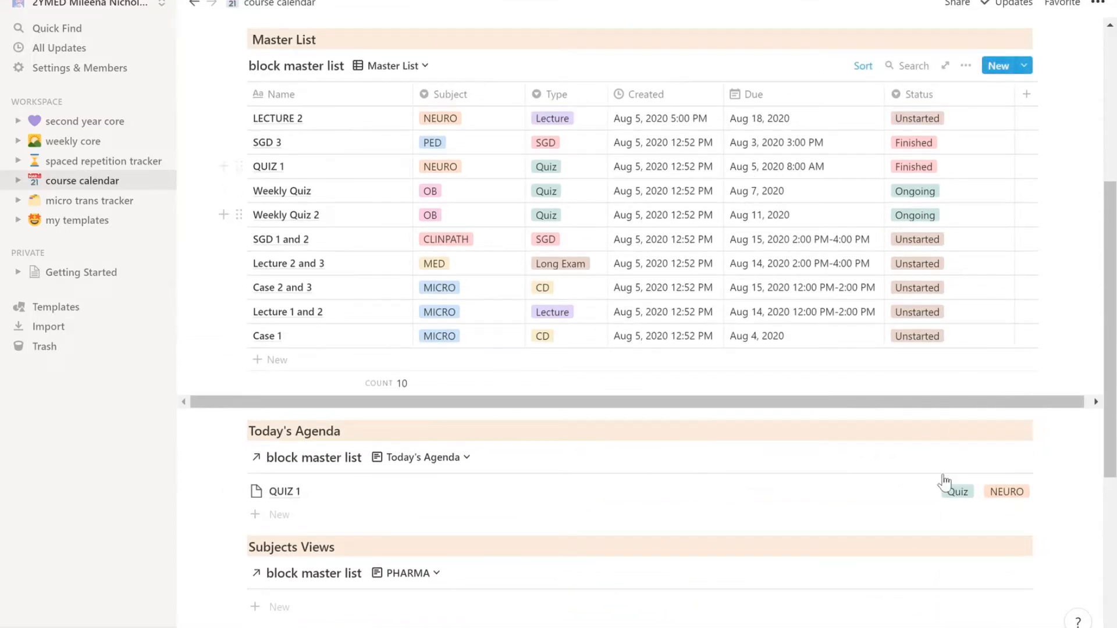
scroll(571, 466, down, 2)
scroll(615, 497, down, 4)
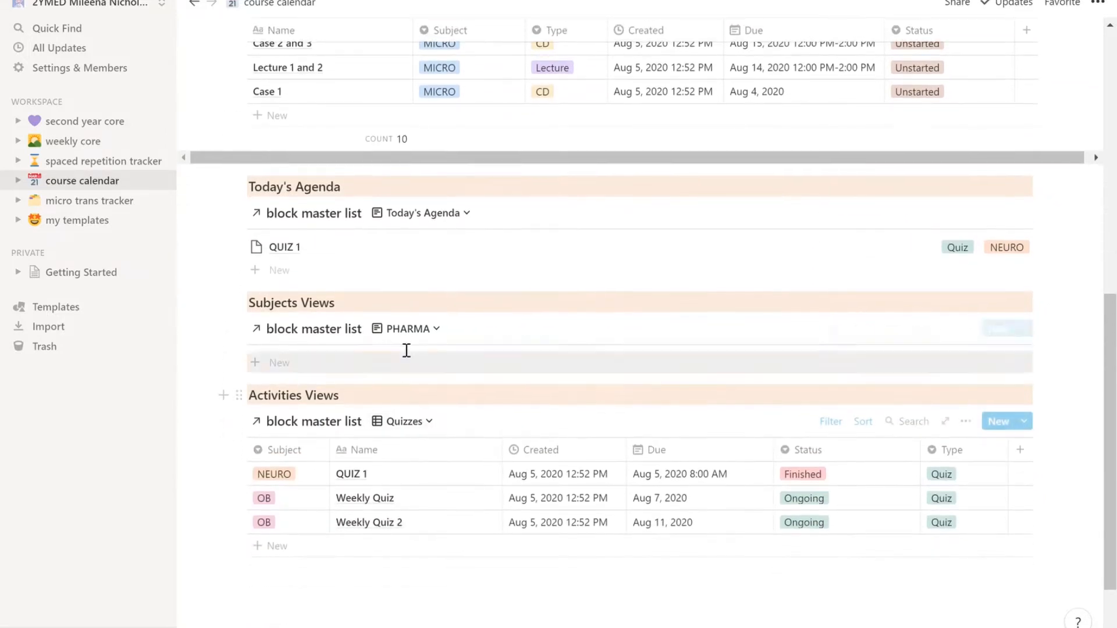
click(407, 328)
click(381, 408)
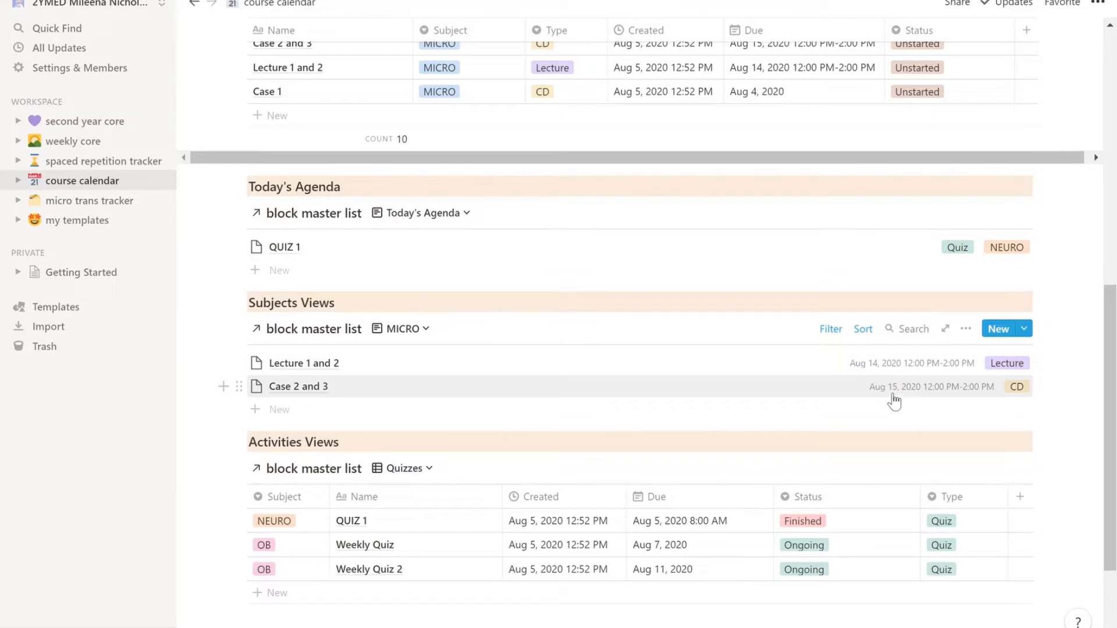
Switch the block master list under Activities Views to the Lectures view and look over the entries on the page.
click(399, 469)
click(389, 541)
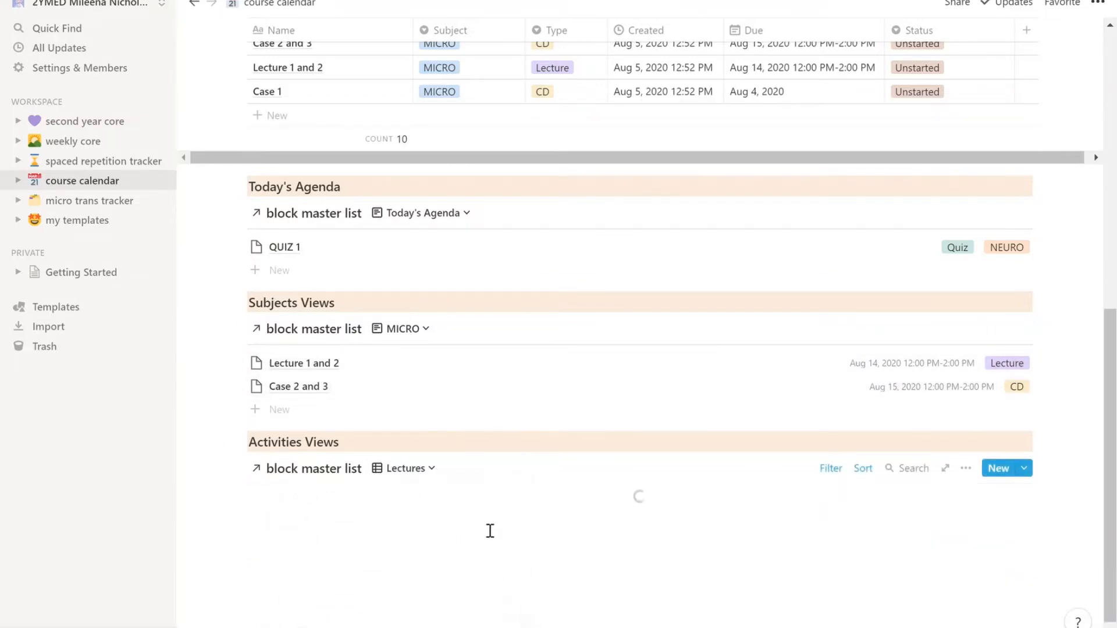
scroll(490, 530, down, 1)
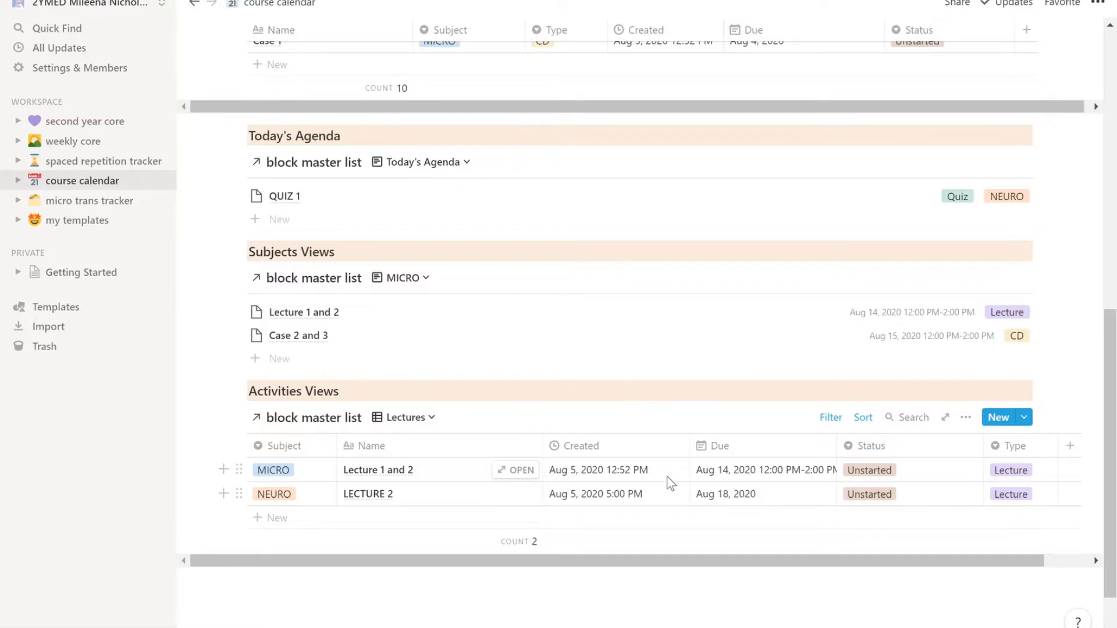
scroll(460, 465, up, 5)
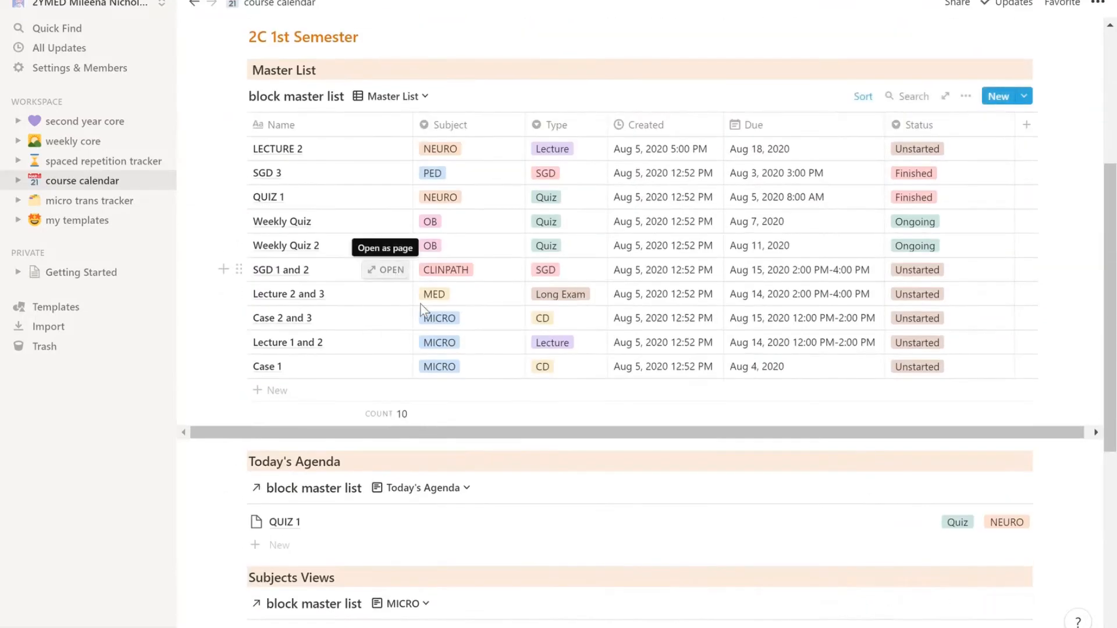
scroll(427, 313, up, 5)
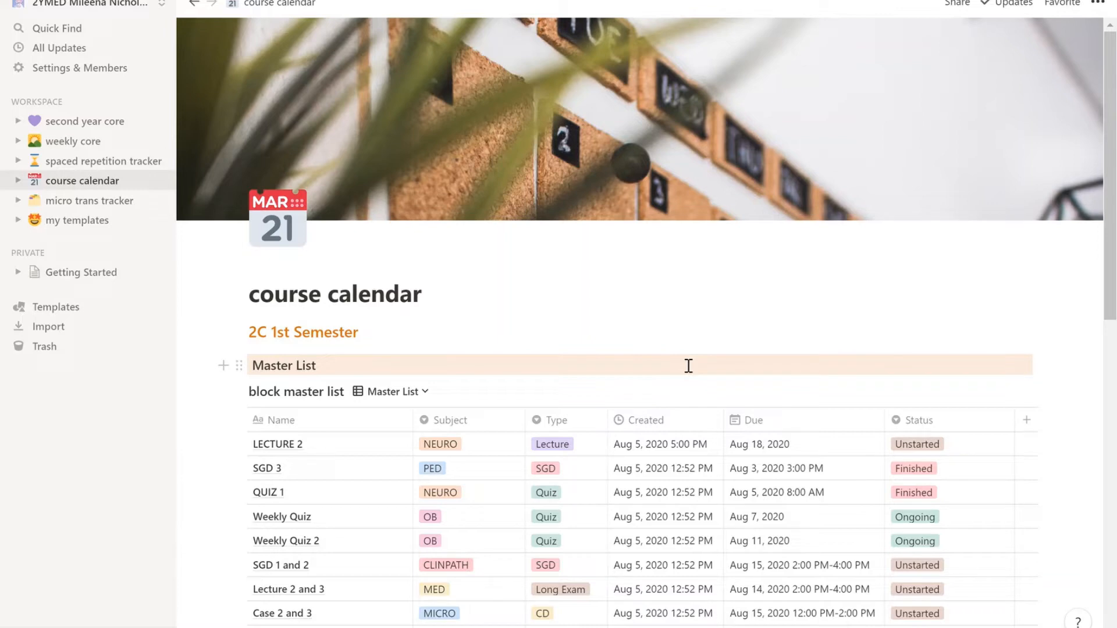
Insert a linked database of the block master list under the tasks heading of the second year core page.
click(101, 128)
scroll(356, 429, down, 3)
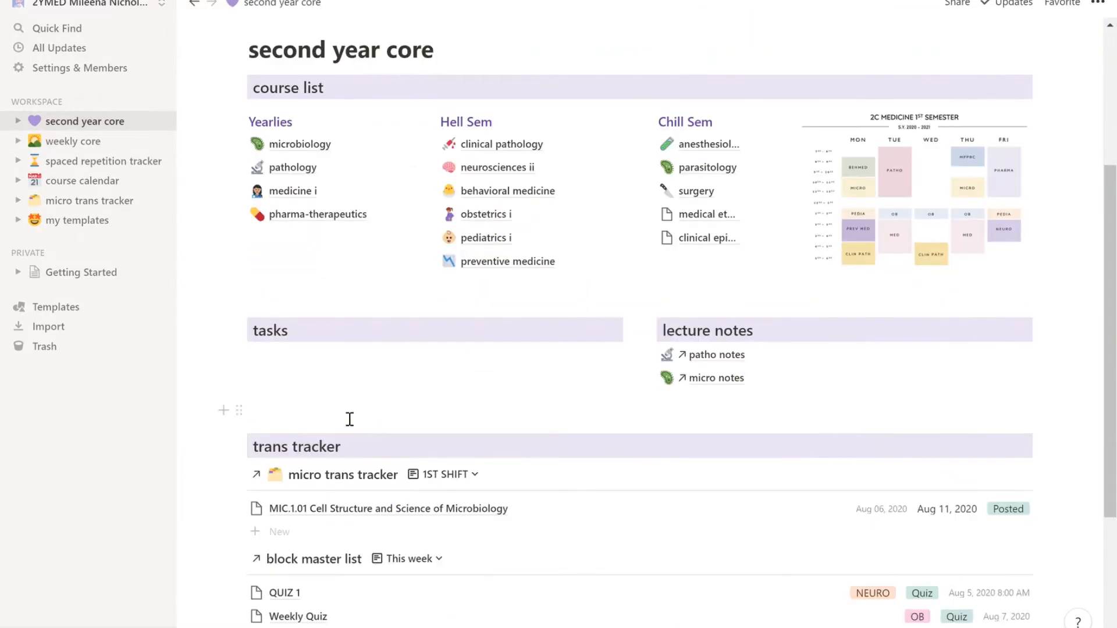
click(310, 366)
text(/)
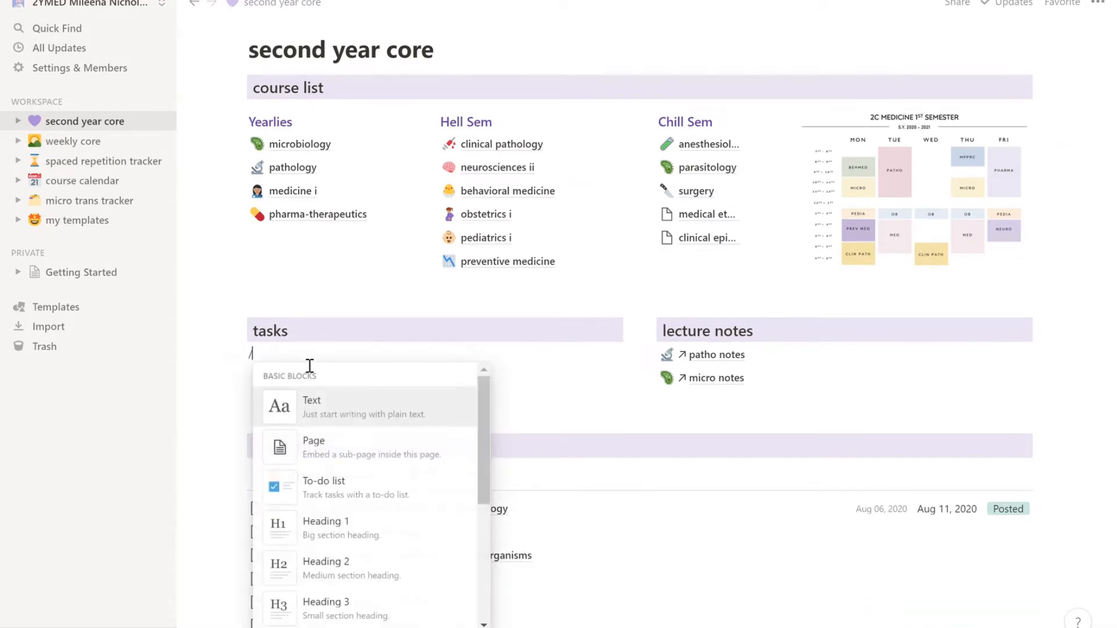
text(link)
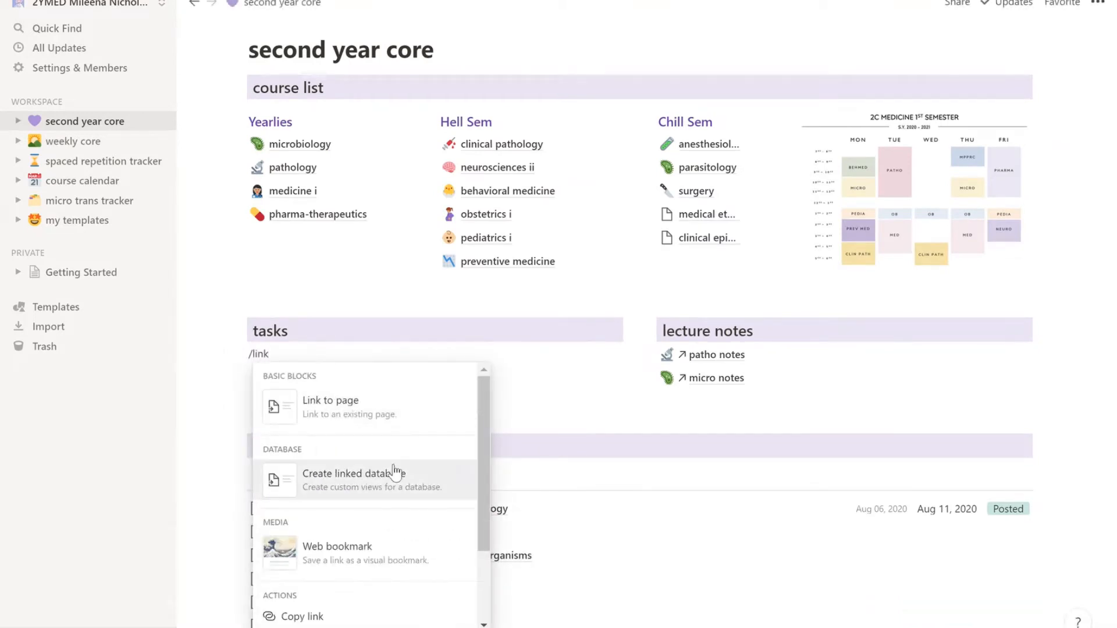
click(395, 474)
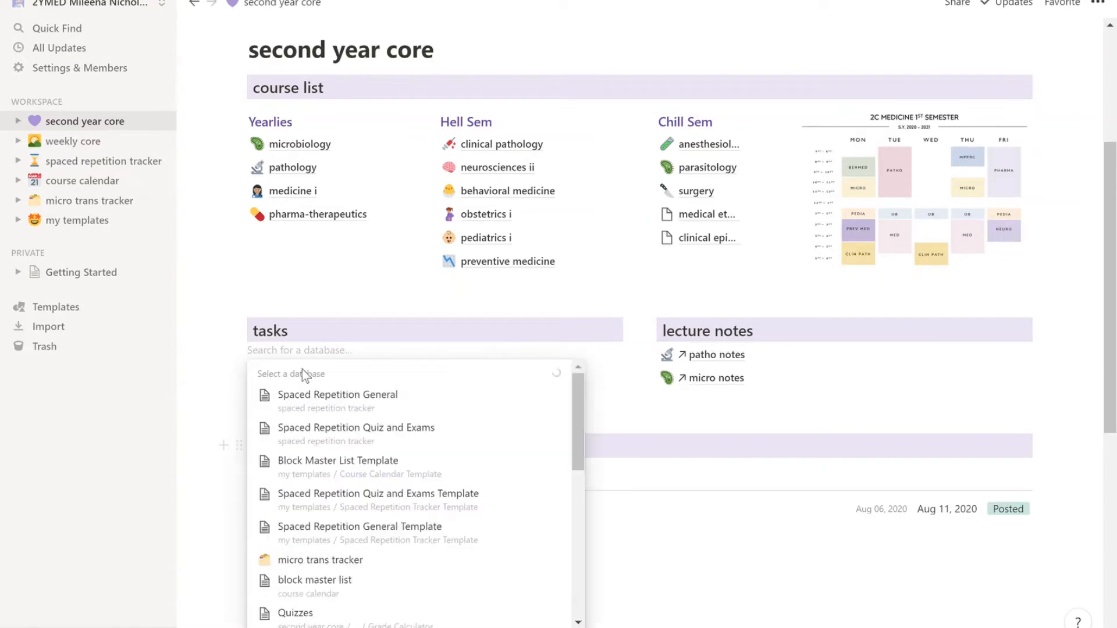
text(block)
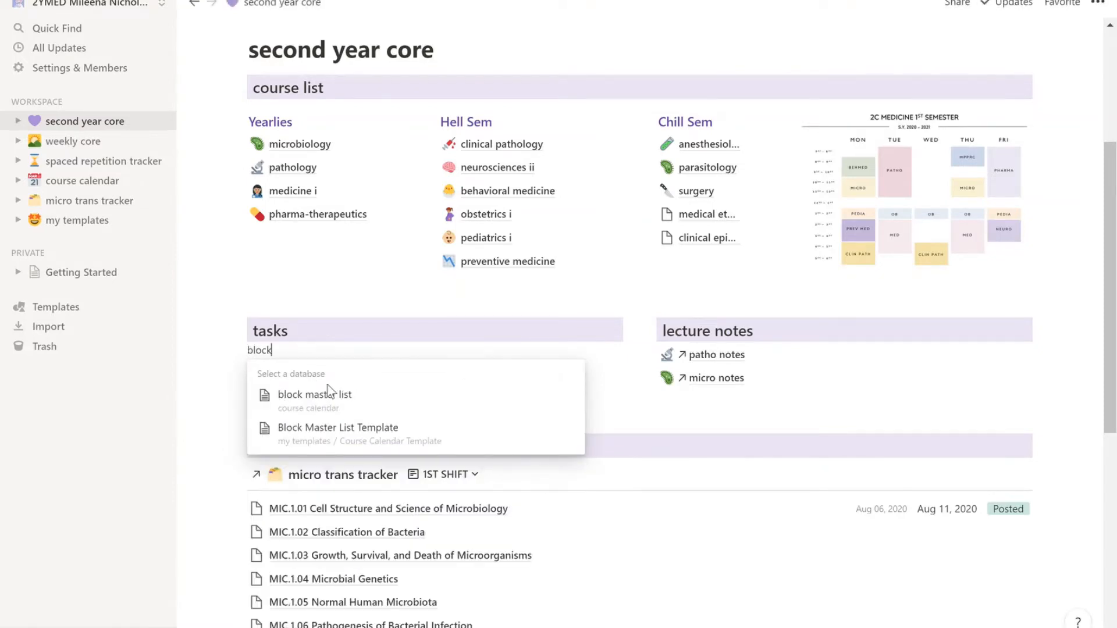
click(376, 408)
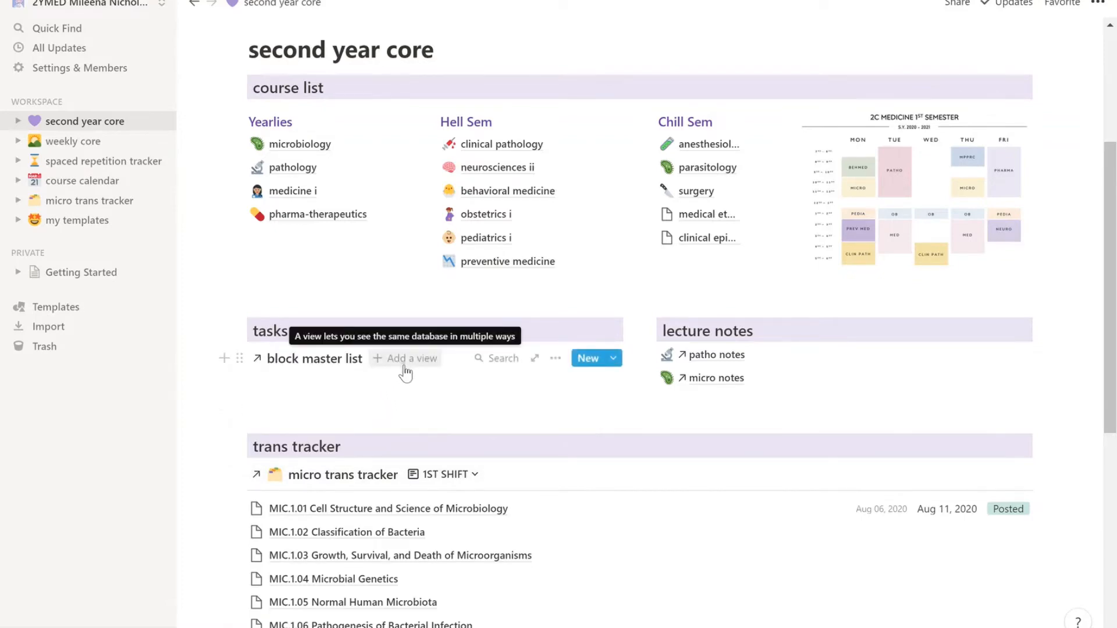
Add a List view to the linked block master list in the tasks section.
click(404, 359)
click(407, 227)
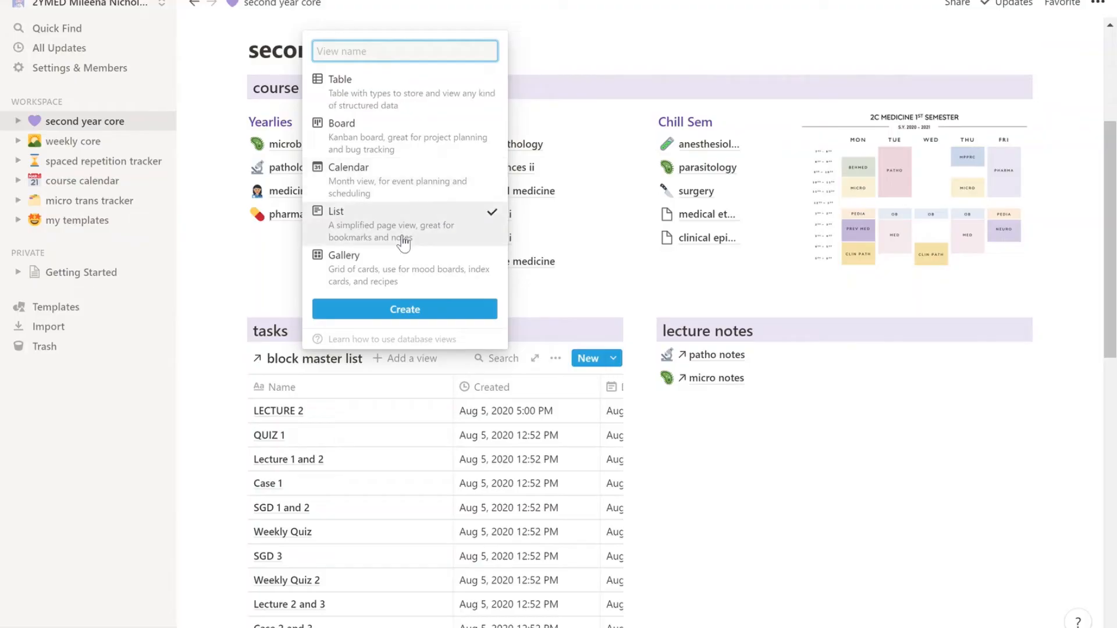
click(428, 309)
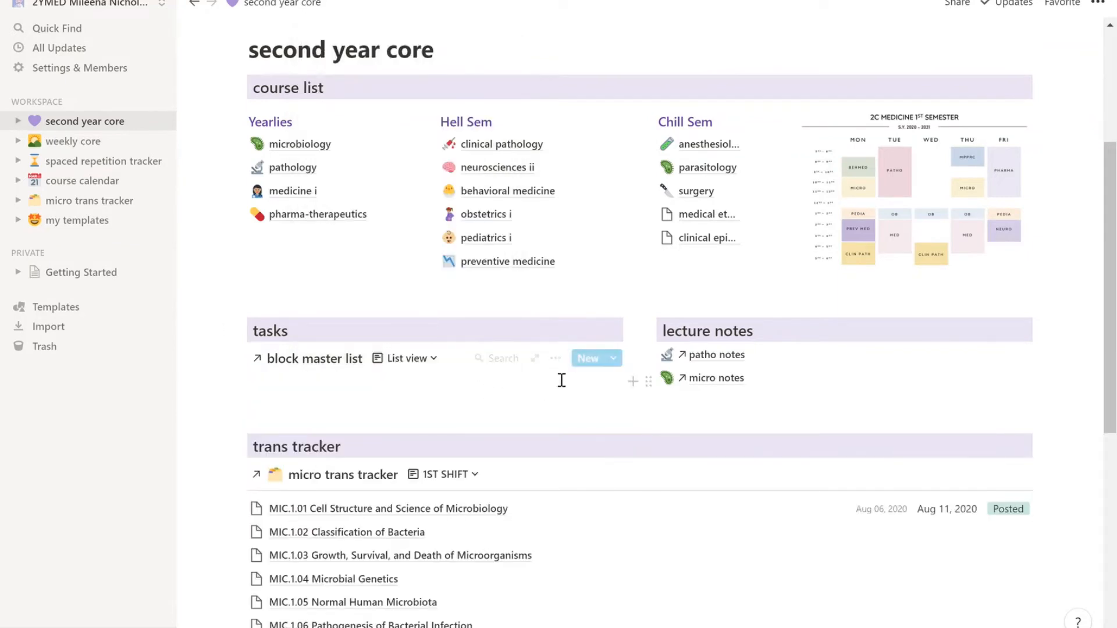
Filter the tasks list view with a filter group showing only entries whose Due date is Today.
click(555, 358)
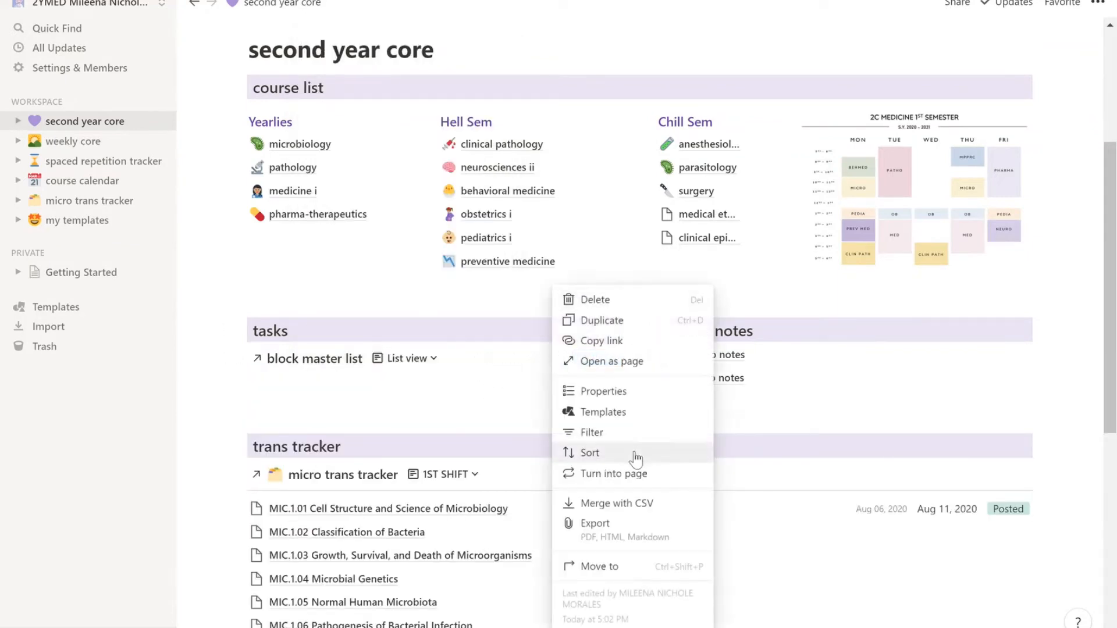
click(612, 433)
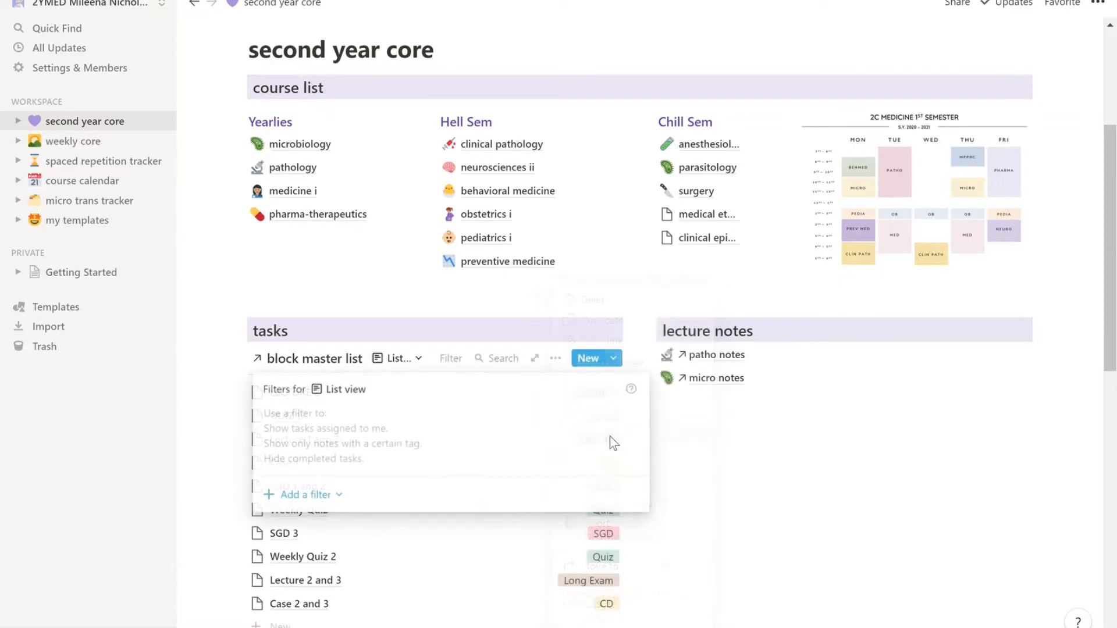
click(334, 496)
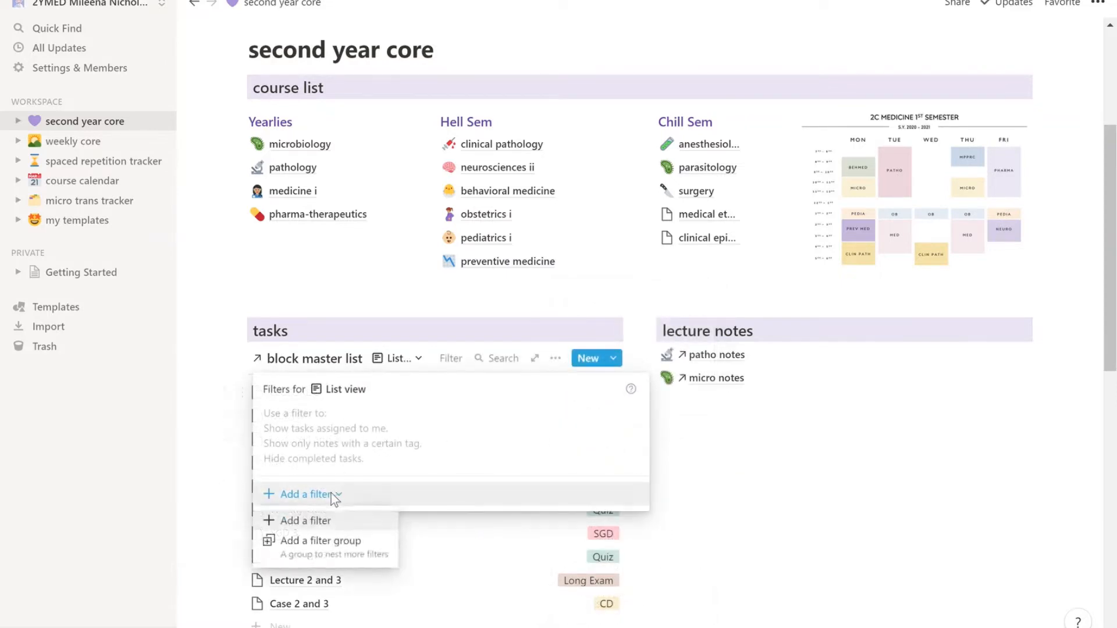
click(349, 551)
click(393, 425)
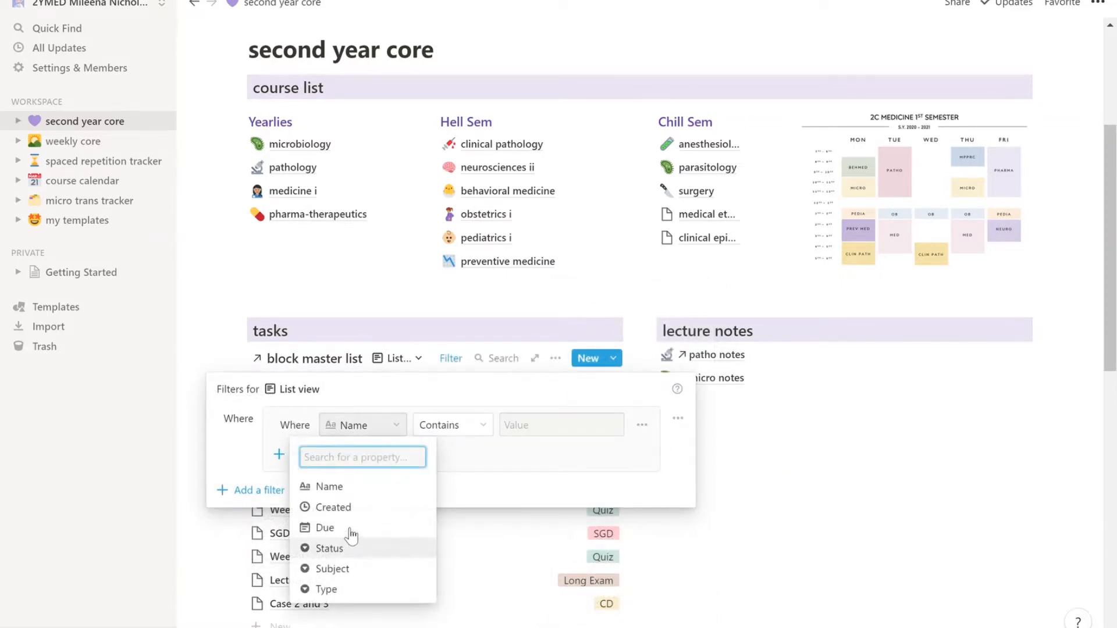
click(348, 529)
click(526, 432)
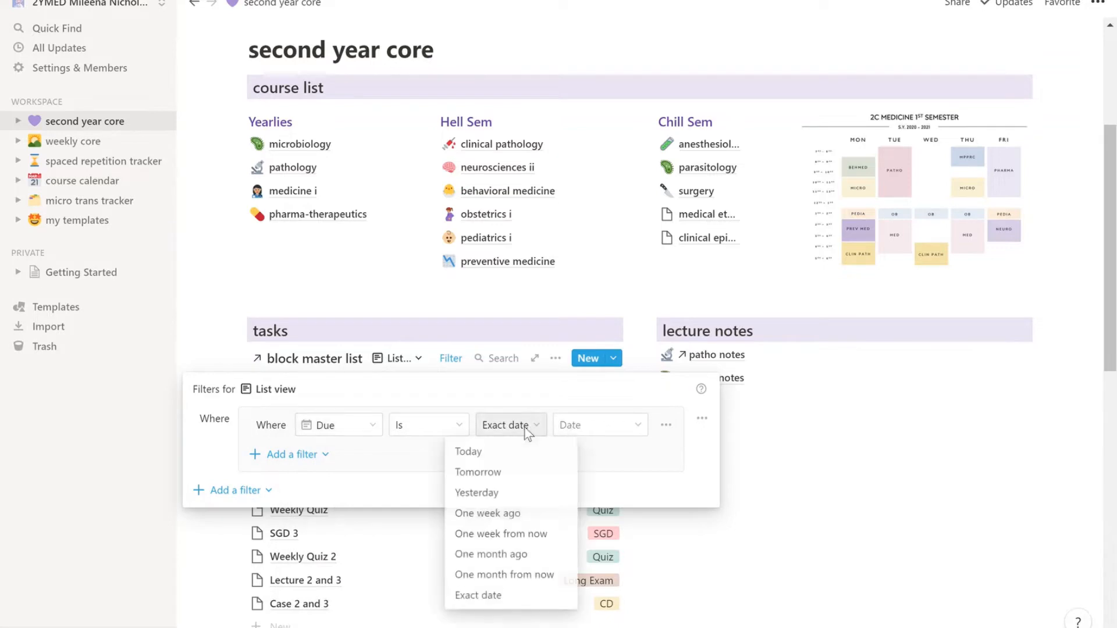
click(504, 453)
key(Escape)
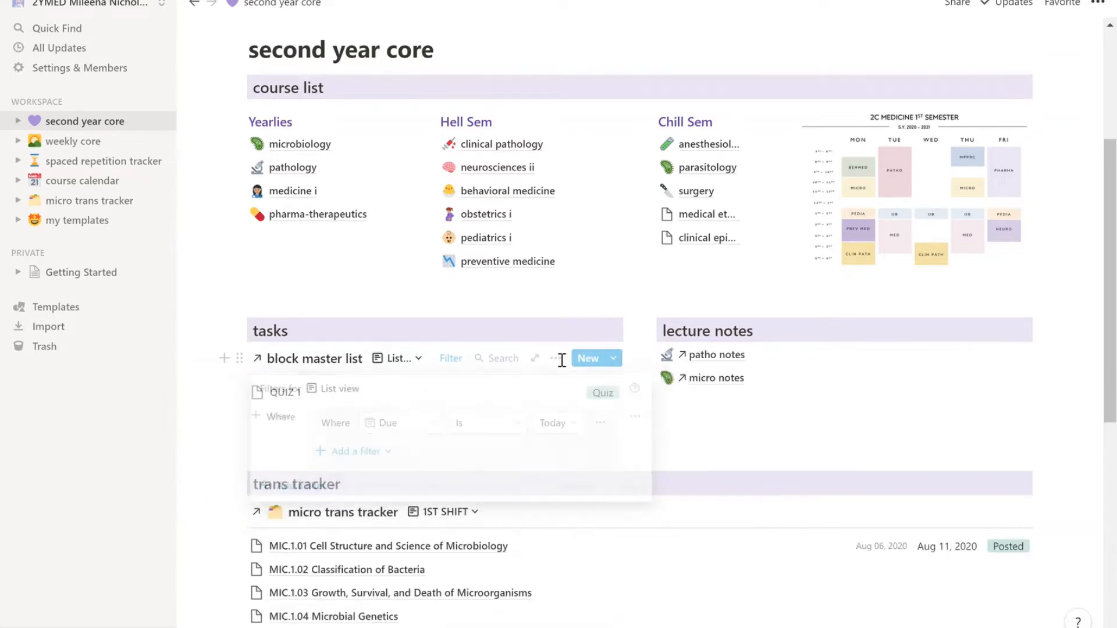
Sort the tasks list view by Due in ascending order.
click(556, 357)
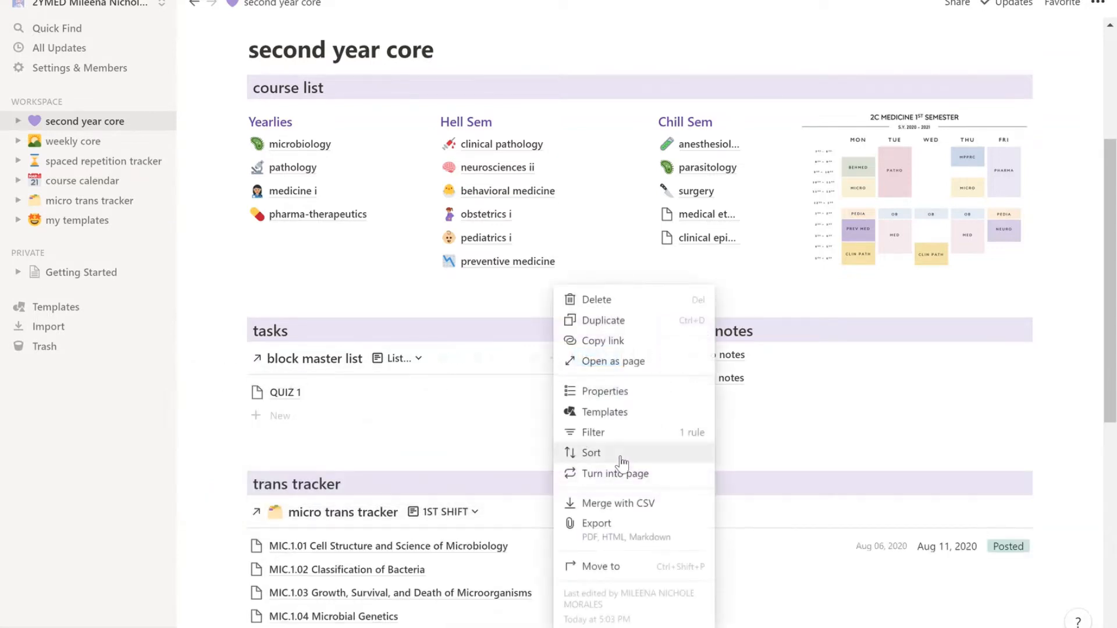
click(616, 456)
click(381, 488)
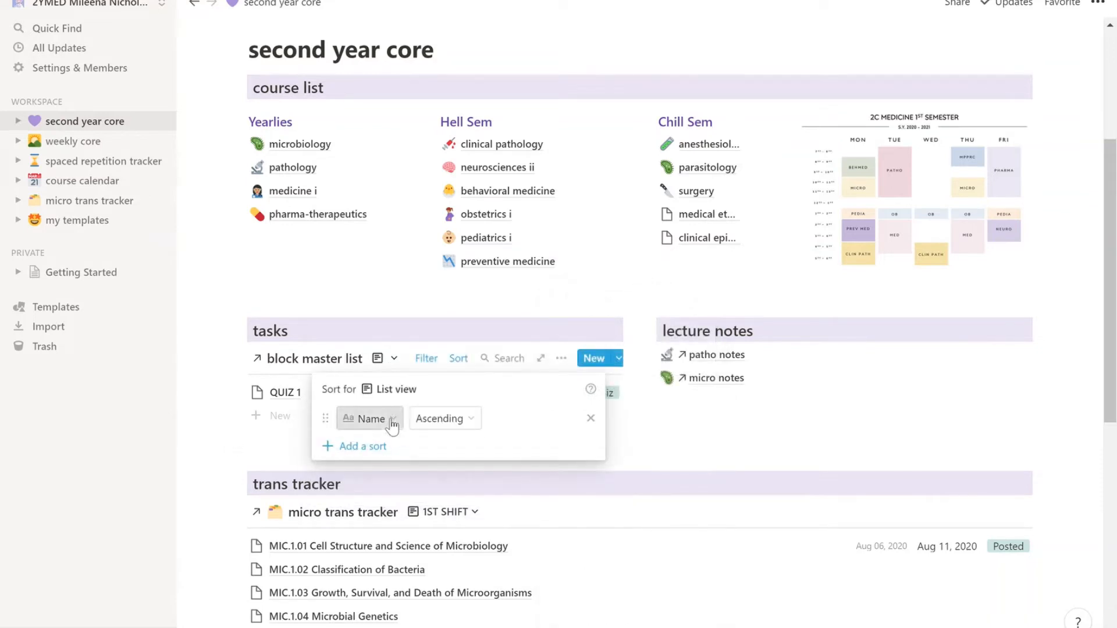
click(390, 420)
click(373, 523)
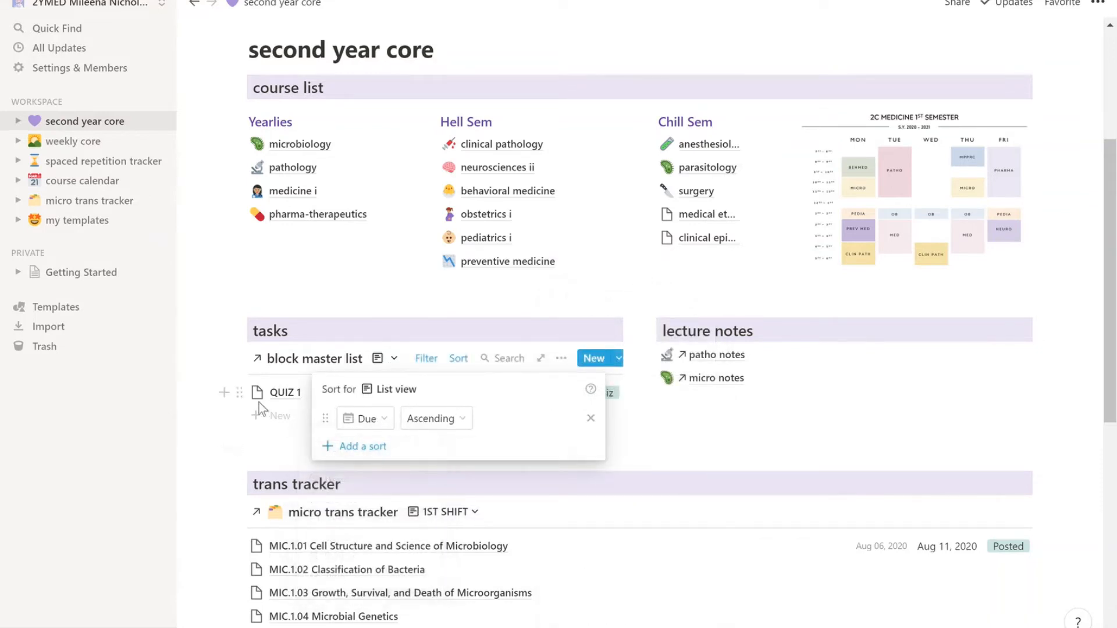
click(216, 405)
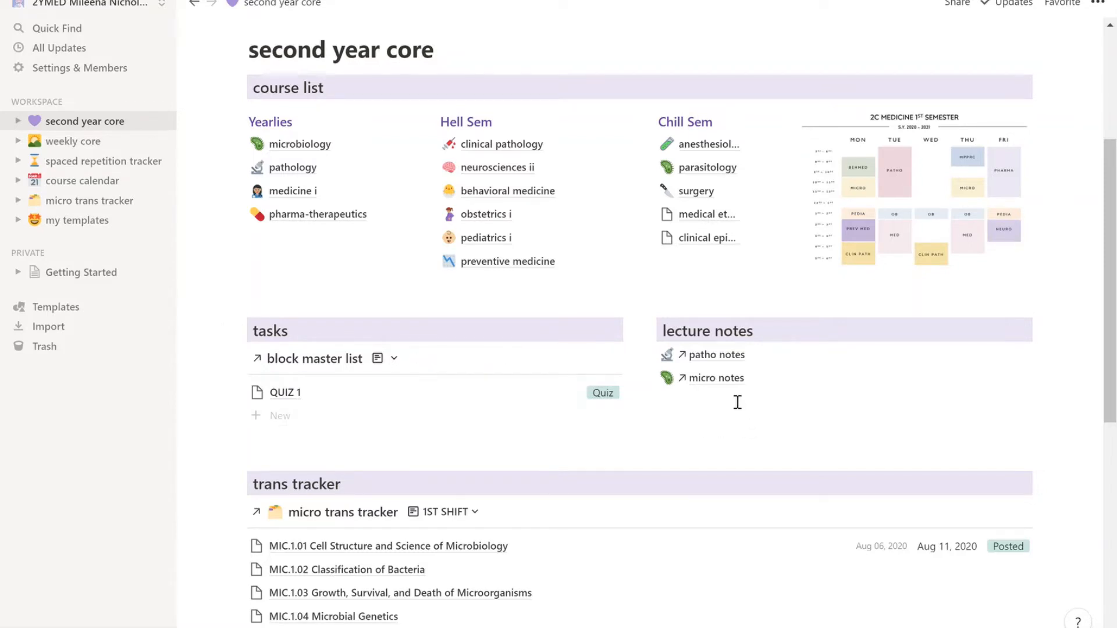
Open the PAT.1.01 Cellular Adaptation lecture from the patho notes as a full page.
click(728, 355)
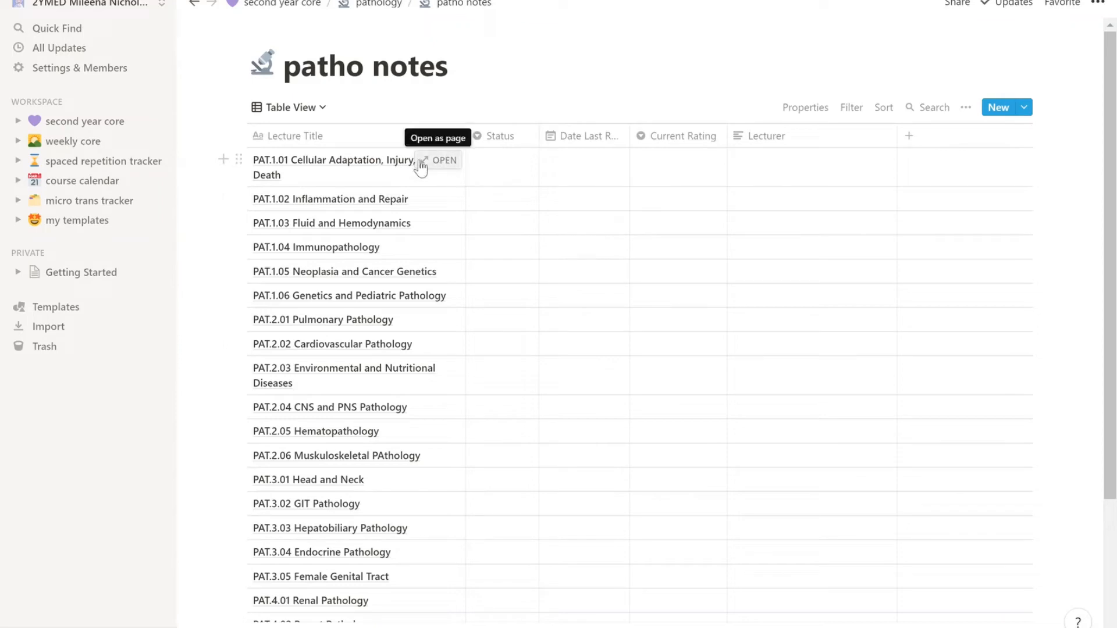
click(455, 177)
key(Escape)
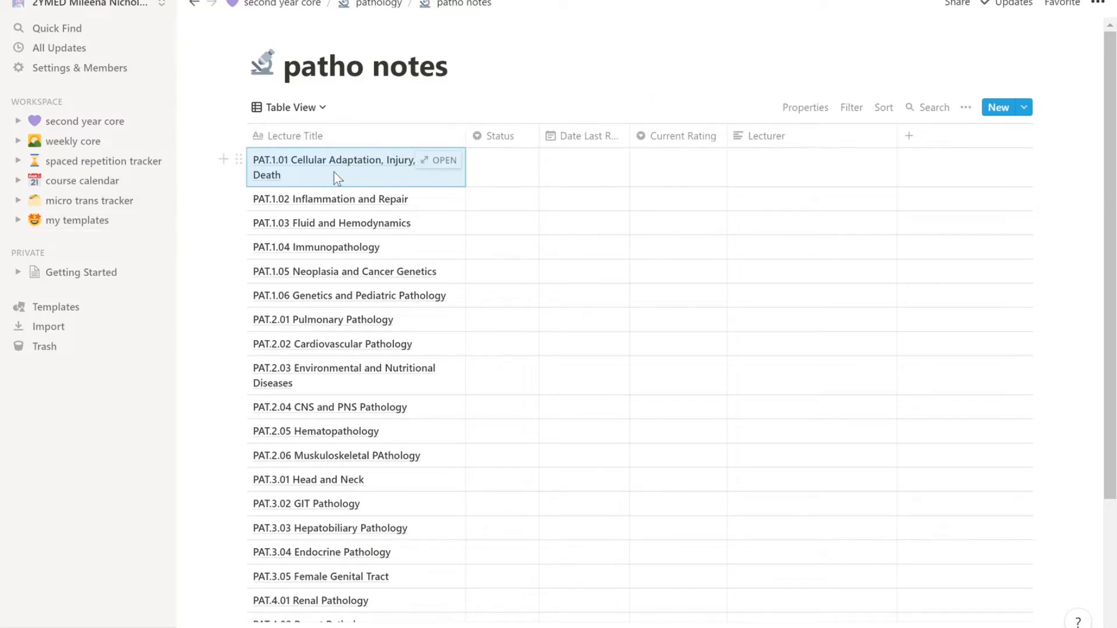
click(445, 165)
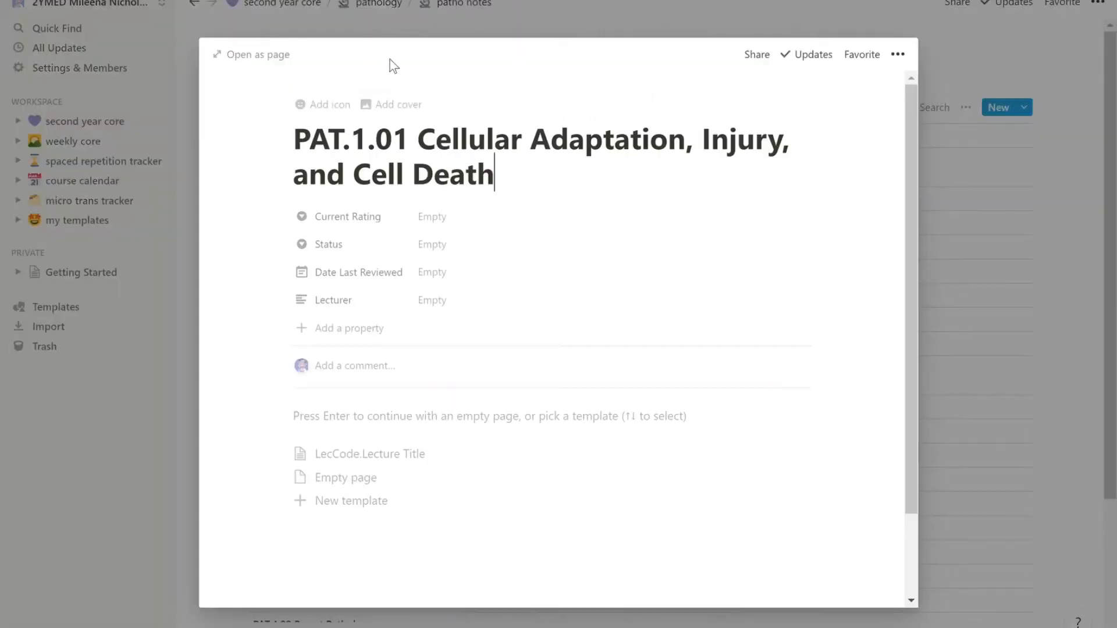
click(274, 58)
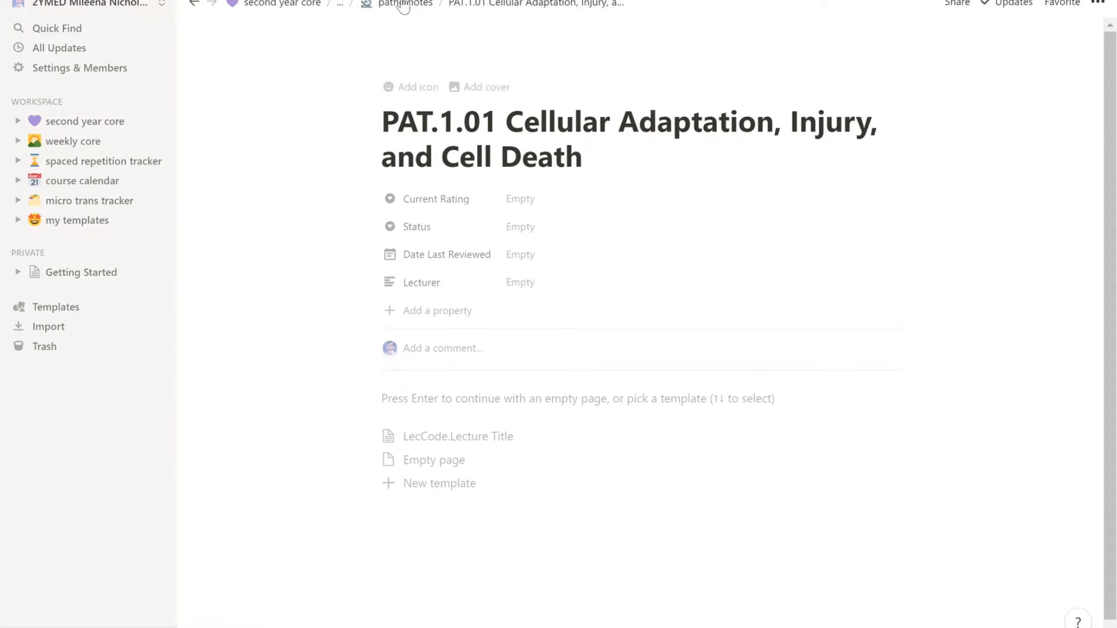
Set the lecture's Current Rating to one star and its Status to Unstarted.
click(533, 208)
click(555, 259)
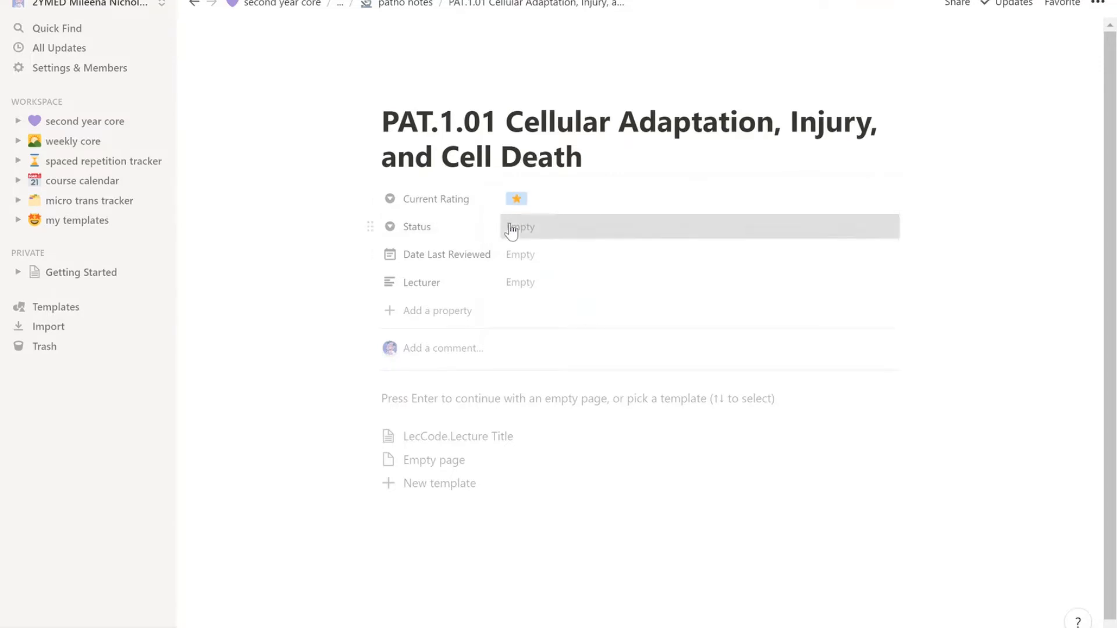
click(512, 228)
click(541, 271)
Set Date Last Reviewed to Aug 05, 2020 and enter the lecturer's name for the lecture.
click(534, 266)
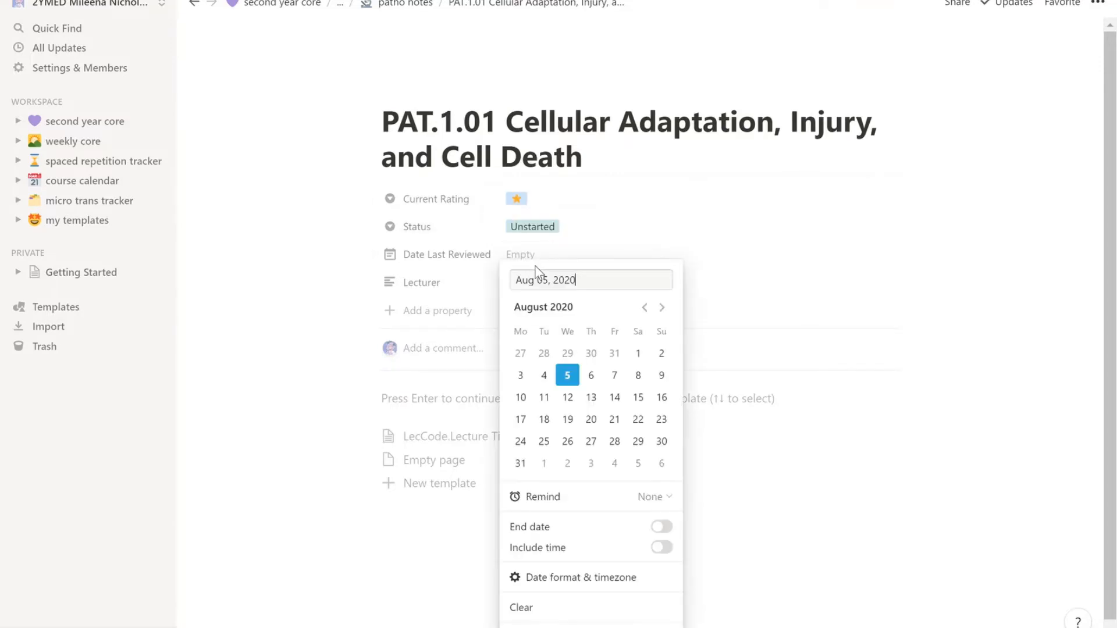
click(575, 382)
click(448, 316)
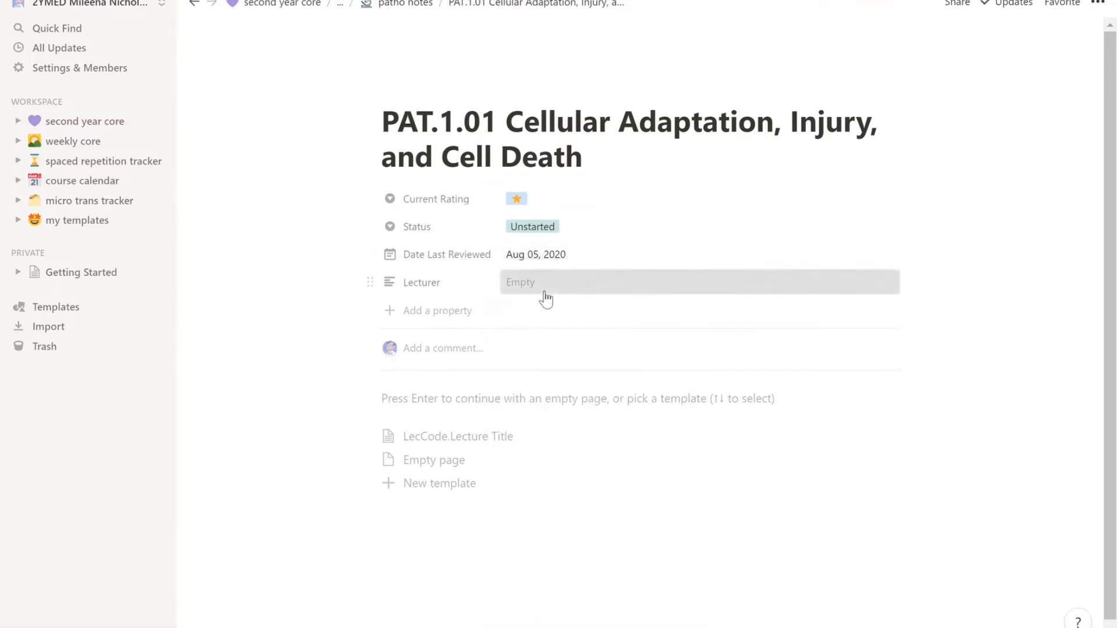
click(546, 291)
text(Dr)
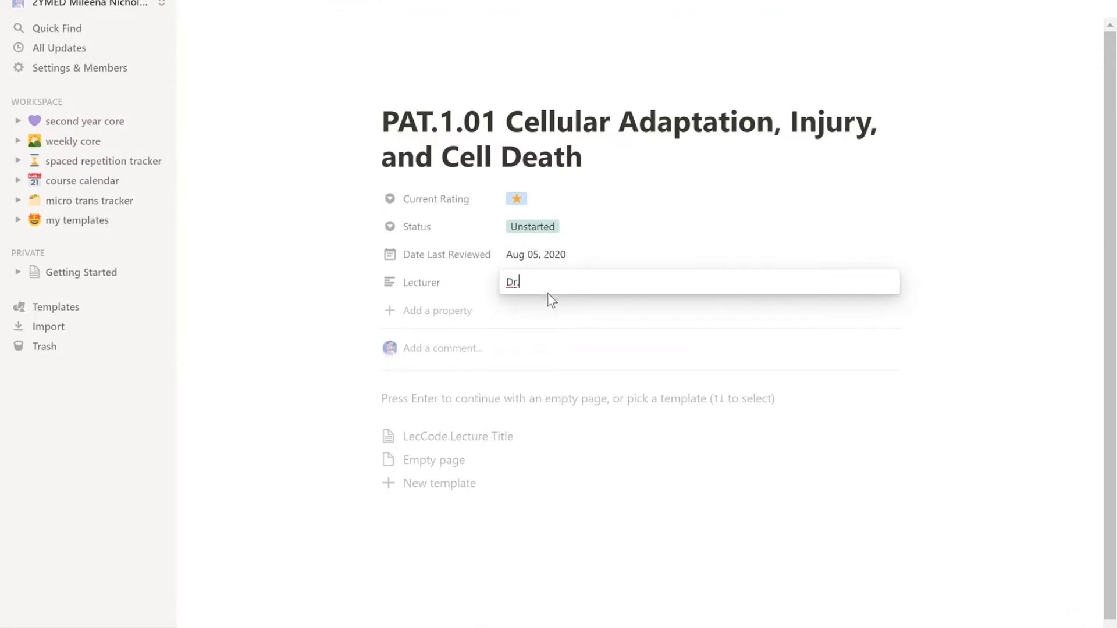
text(. yo)
key(BackSpace)
text(olo)
Apply the LecCode.Lecture Title template to the page and replace its callout text with "Cellular Adaptation is....".
click(461, 439)
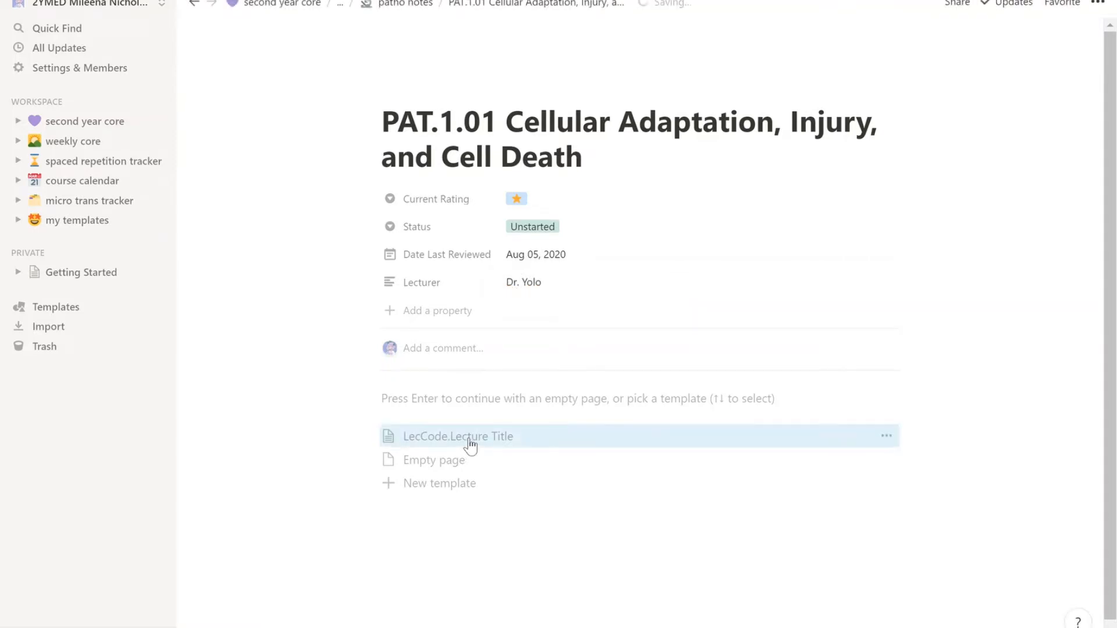
click(513, 436)
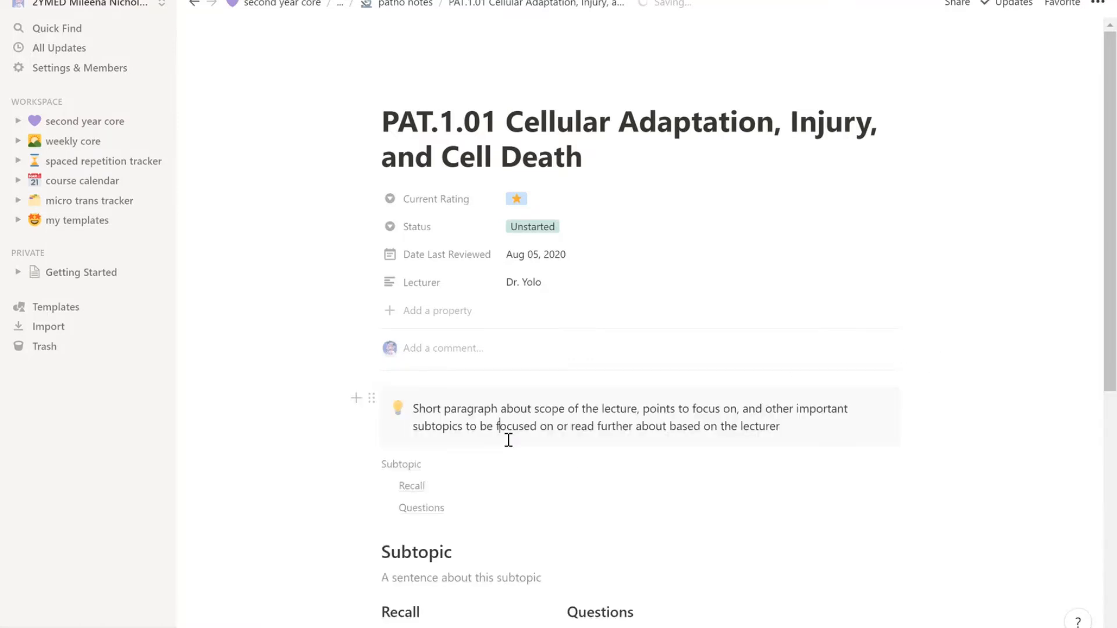
scroll(642, 408, down, 4)
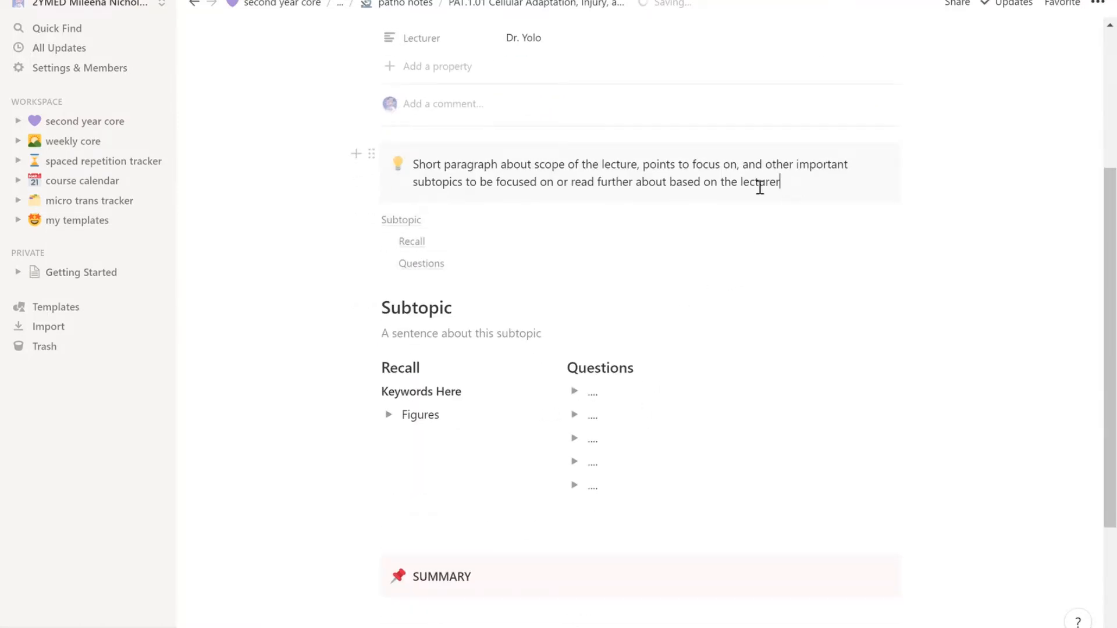
drag(780, 183, 429, 173)
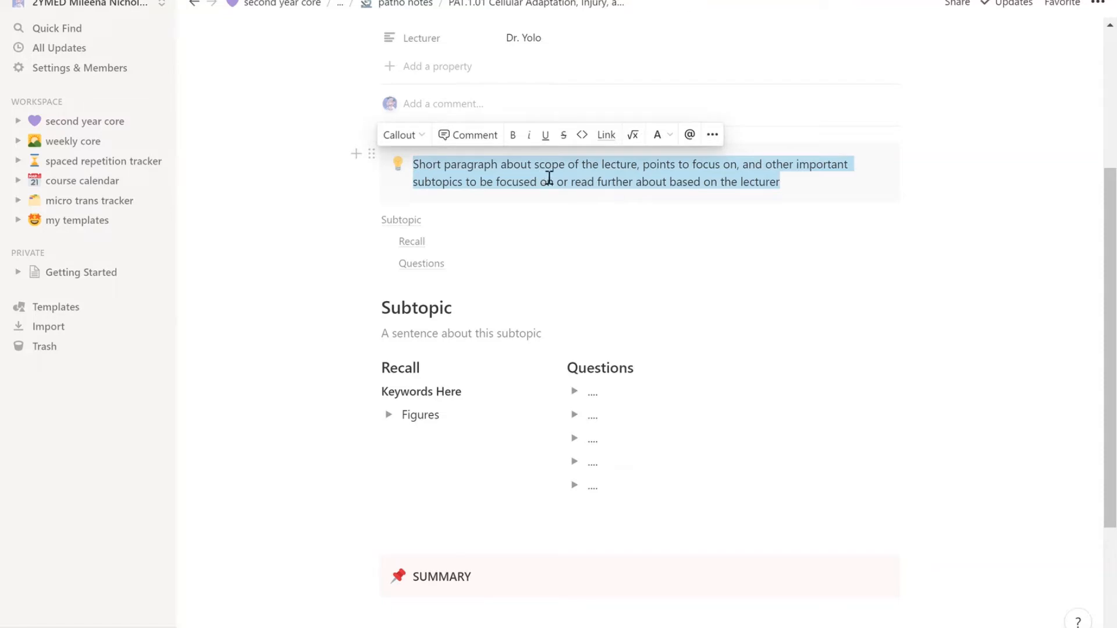
scroll(549, 177, up, 3)
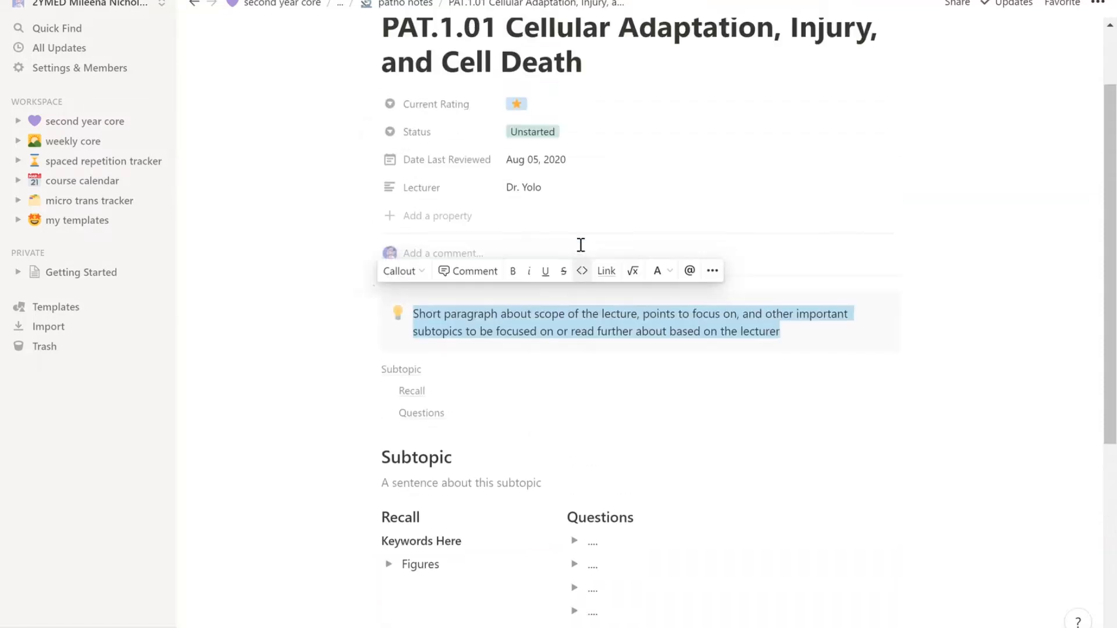
text(Cellular Adaptation is....)
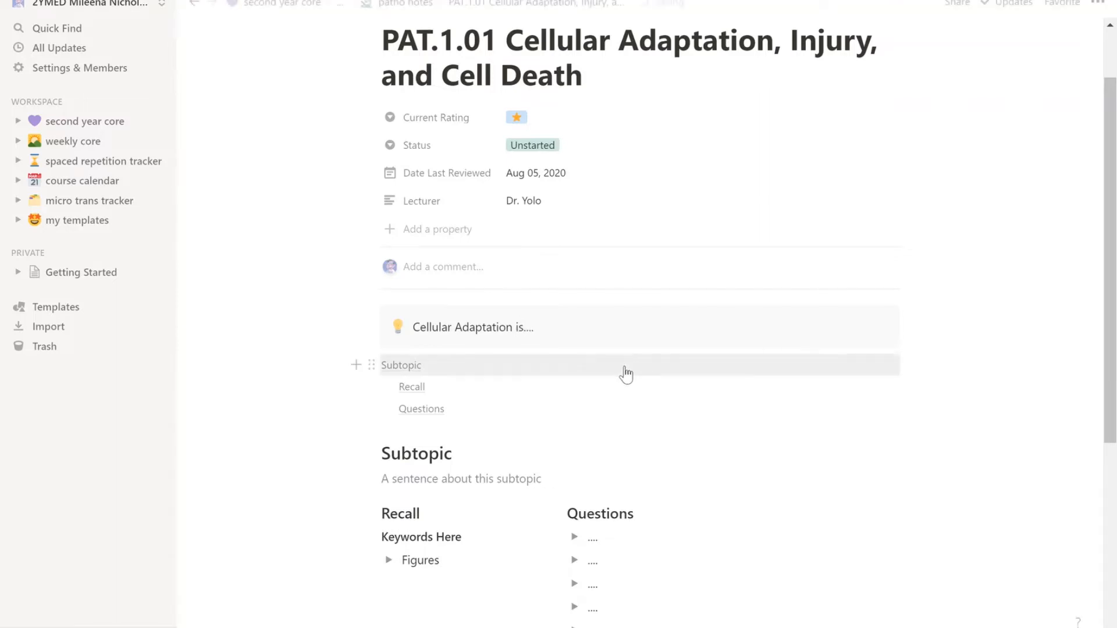
Follow the Subtopic, Recall and Questions links in the table of contents to their headings.
scroll(623, 374, down, 3)
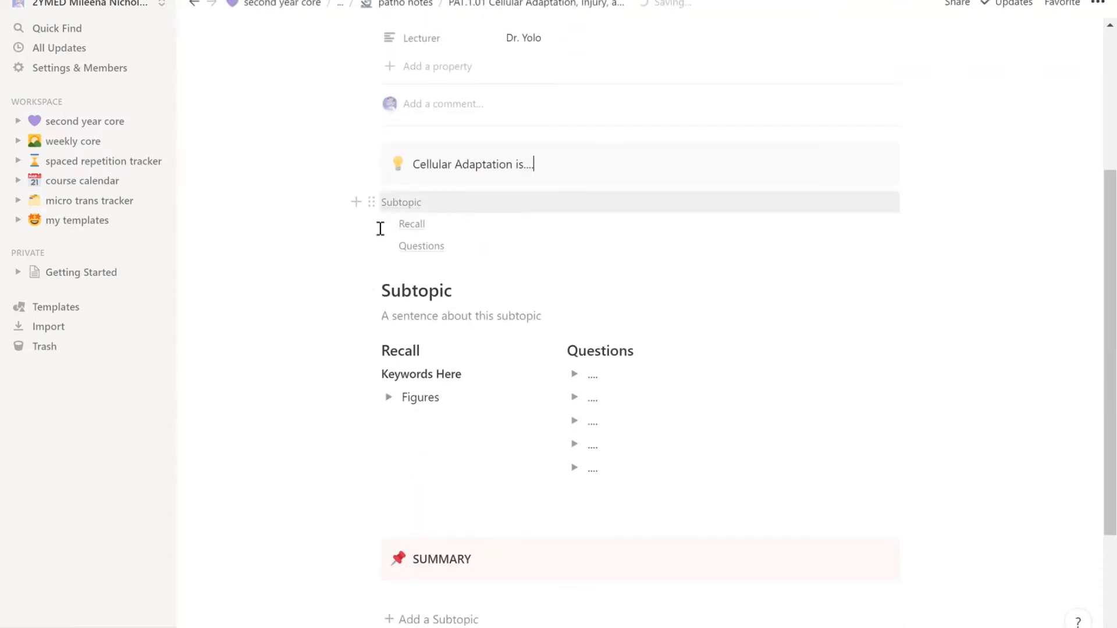
click(412, 205)
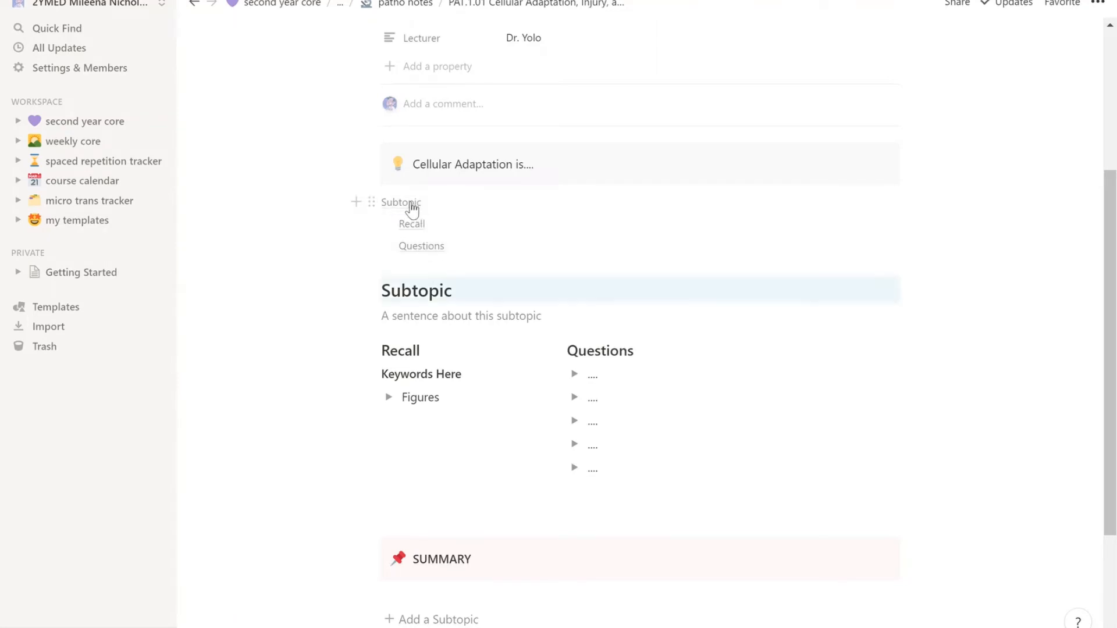
click(413, 227)
click(426, 249)
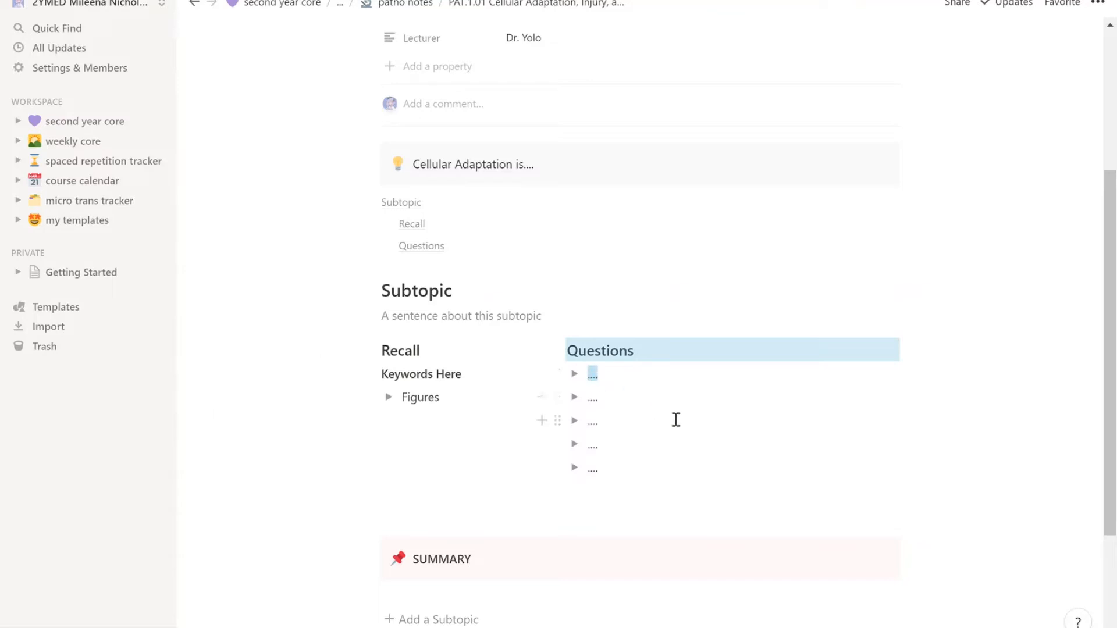
Fill the first Questions toggle with "What is cellular adaptation" and put "answer here" inside it, leaving it collapsed.
click(627, 388)
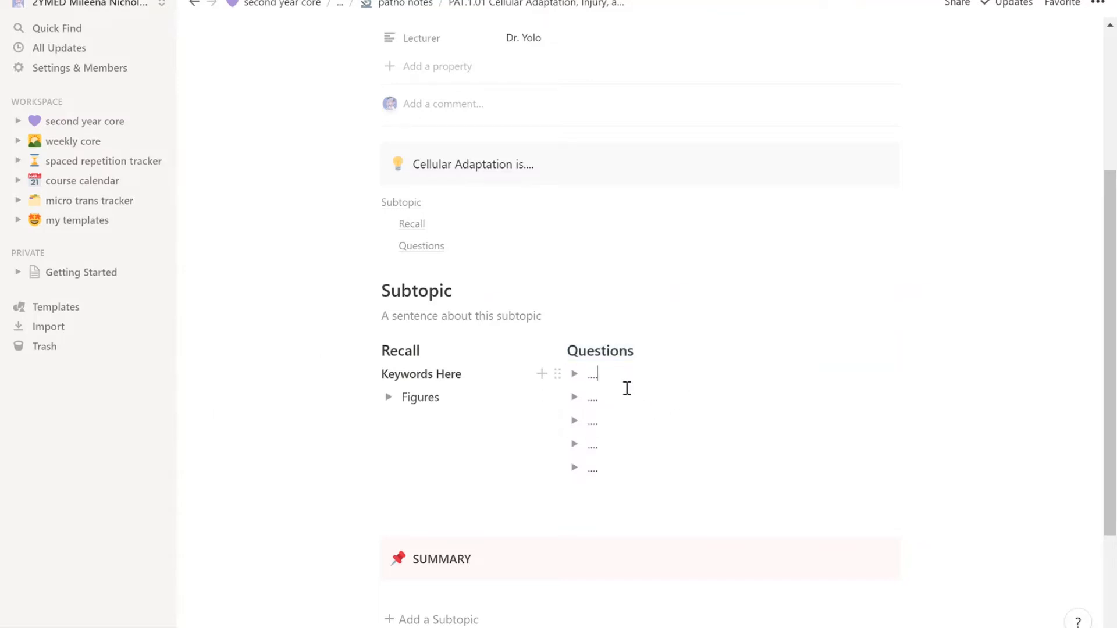
text(What is )
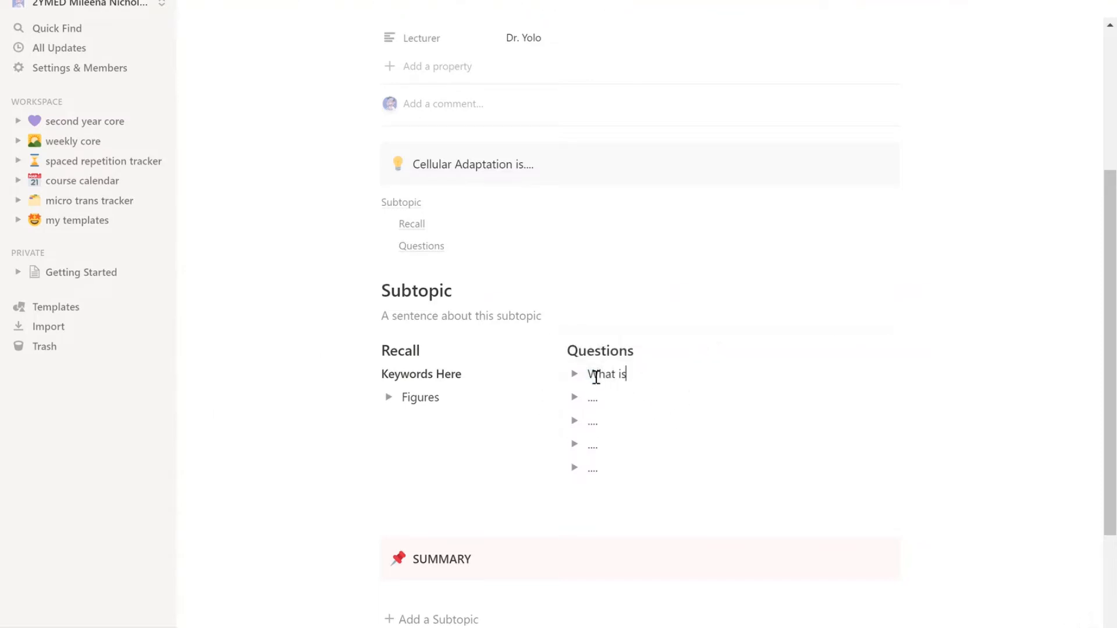
text(cellular adaptation)
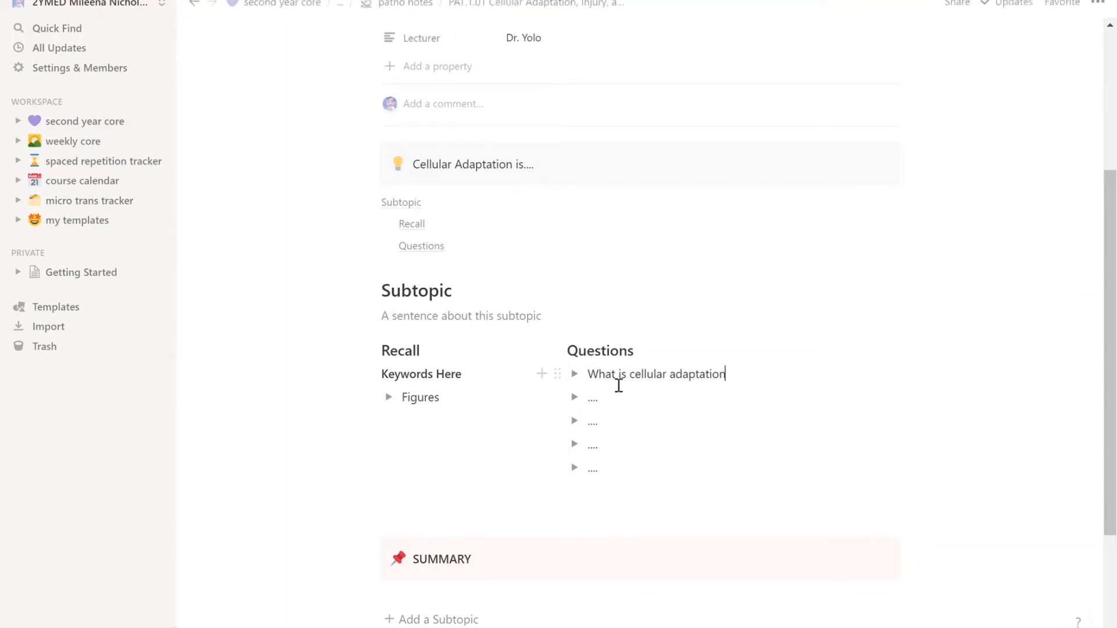
click(574, 373)
click(623, 400)
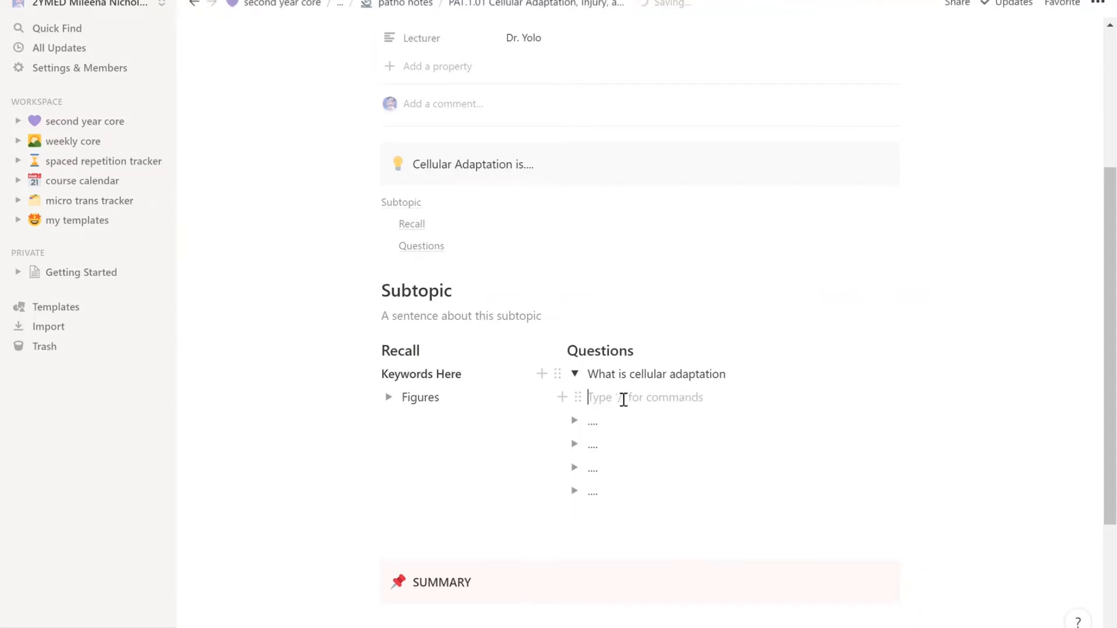
text(answer here)
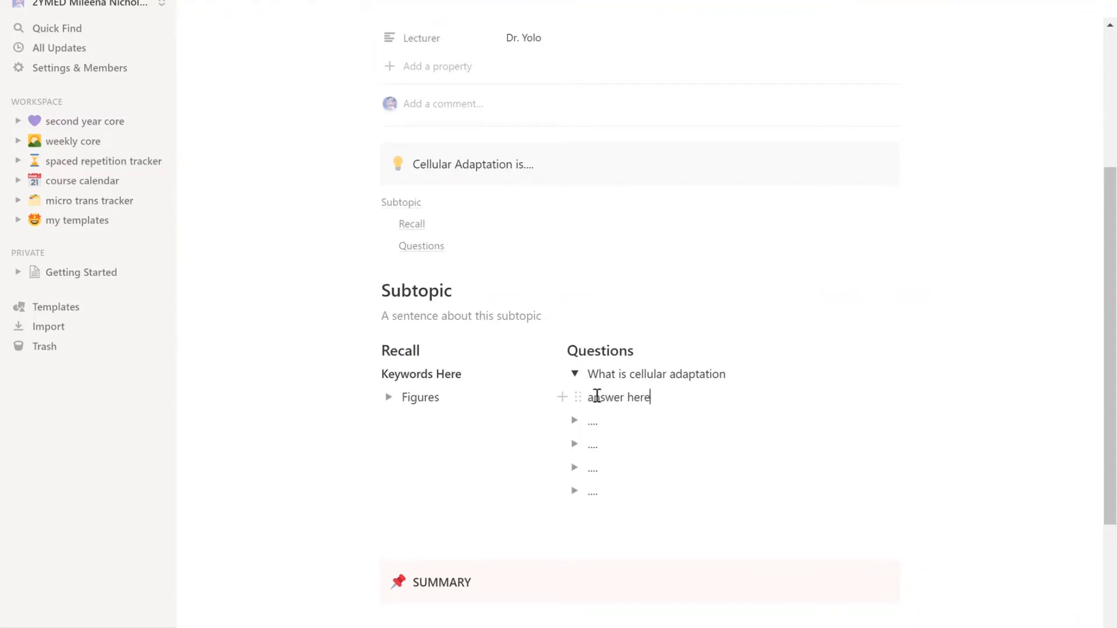
click(574, 374)
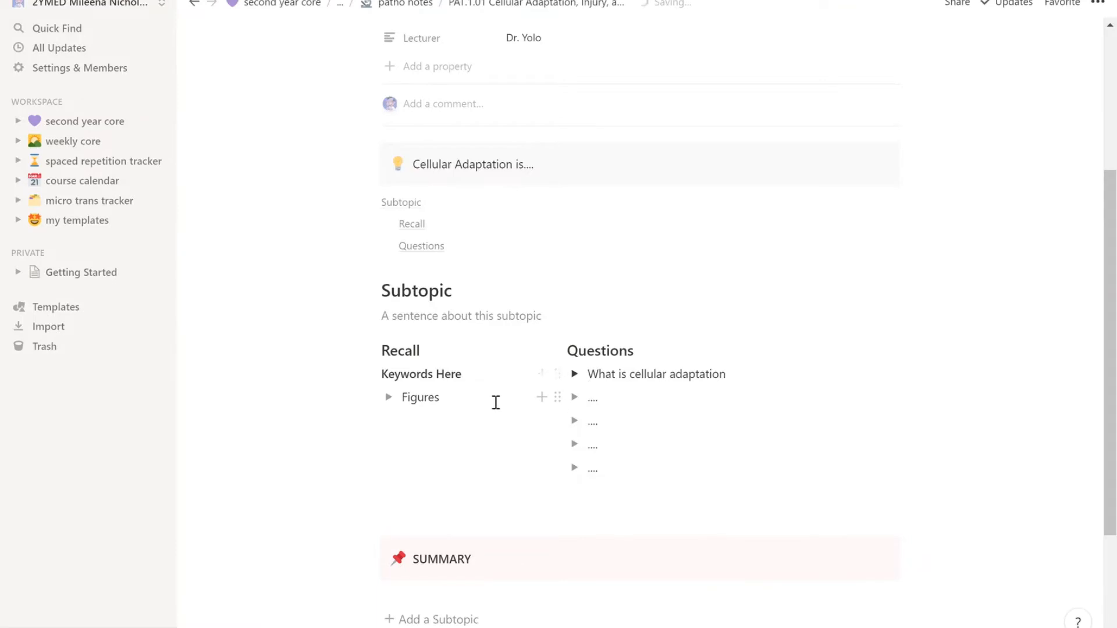
Replace the Recall keywords with "cellular adaptation, cell injury", and expand and collapse the empty Figures toggle.
drag(481, 378, 401, 385)
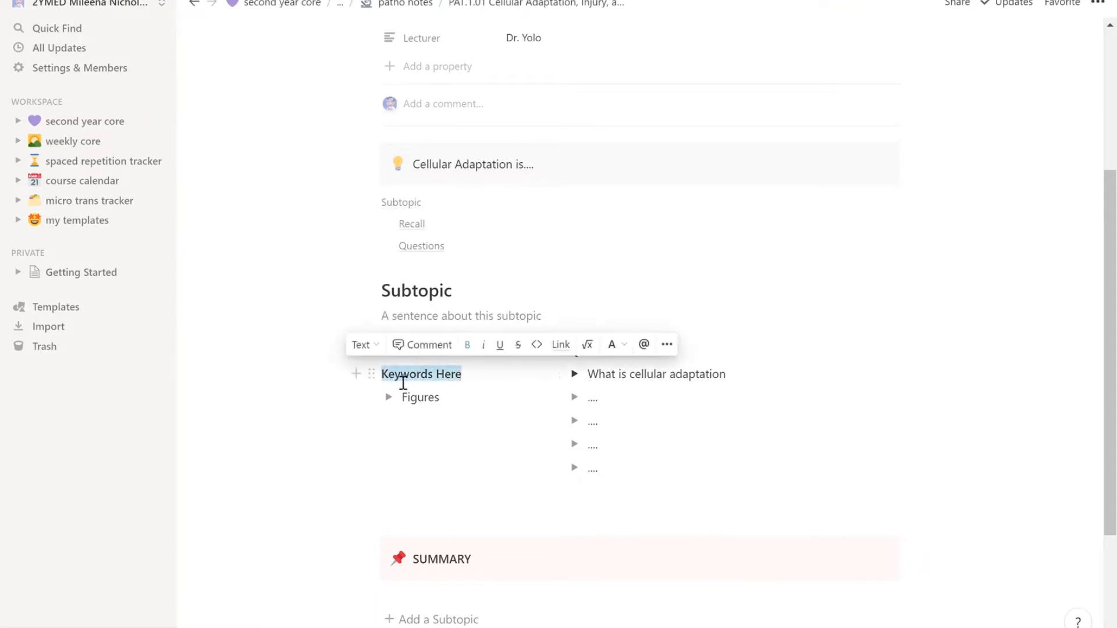
text(cellular adaptation, cel)
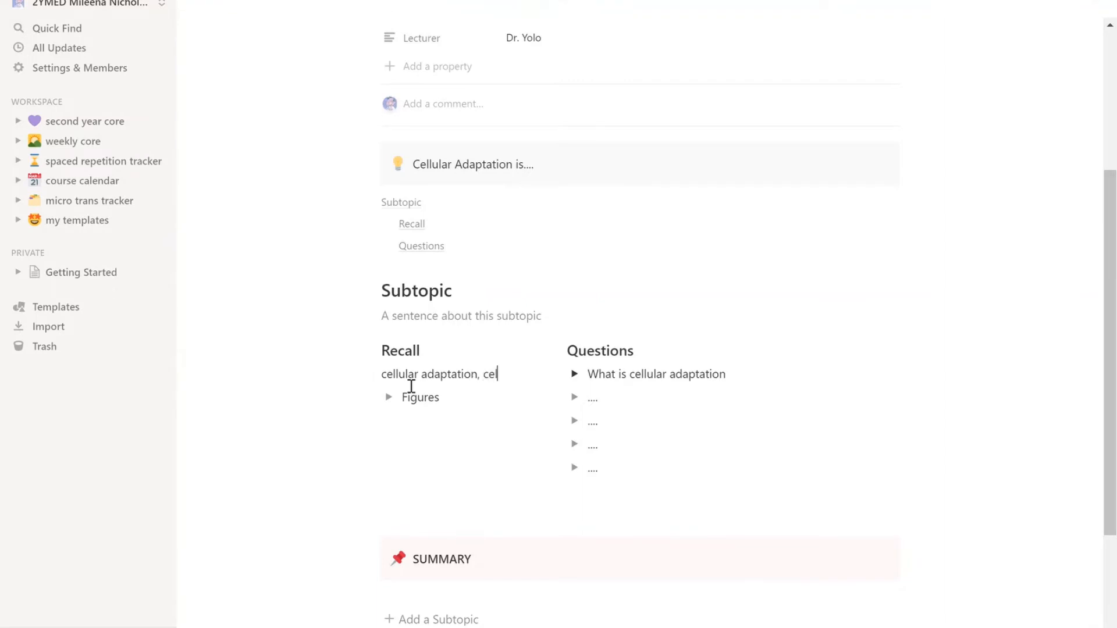
text(l injury)
click(389, 415)
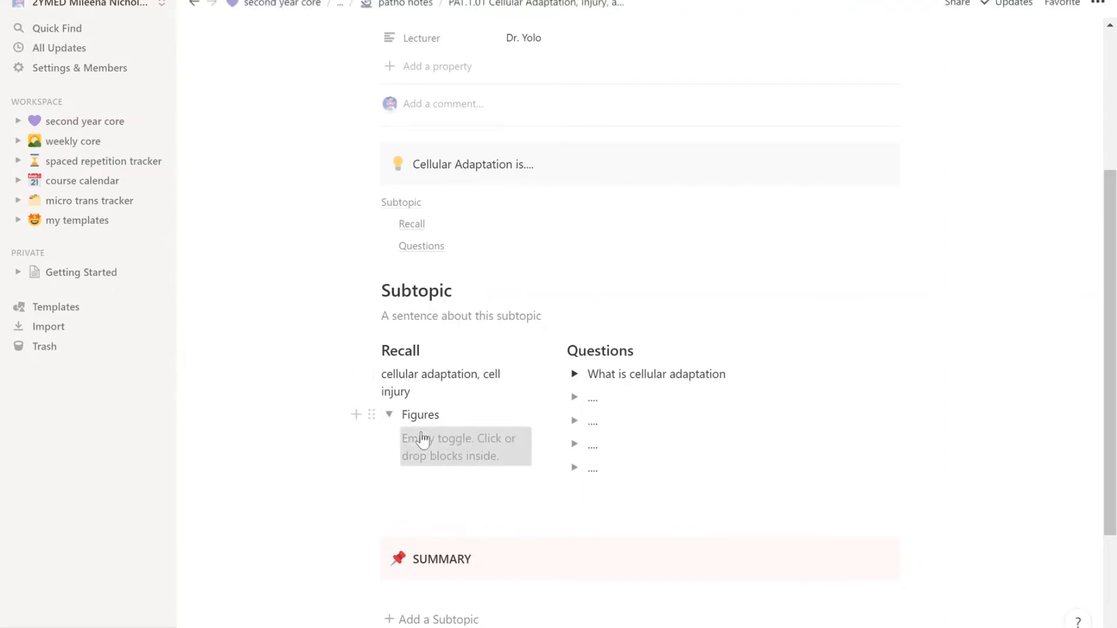
click(442, 447)
click(389, 415)
Replace the SUMMARY callout text with "Cellular adaptation is....".
scroll(473, 439, down, 3)
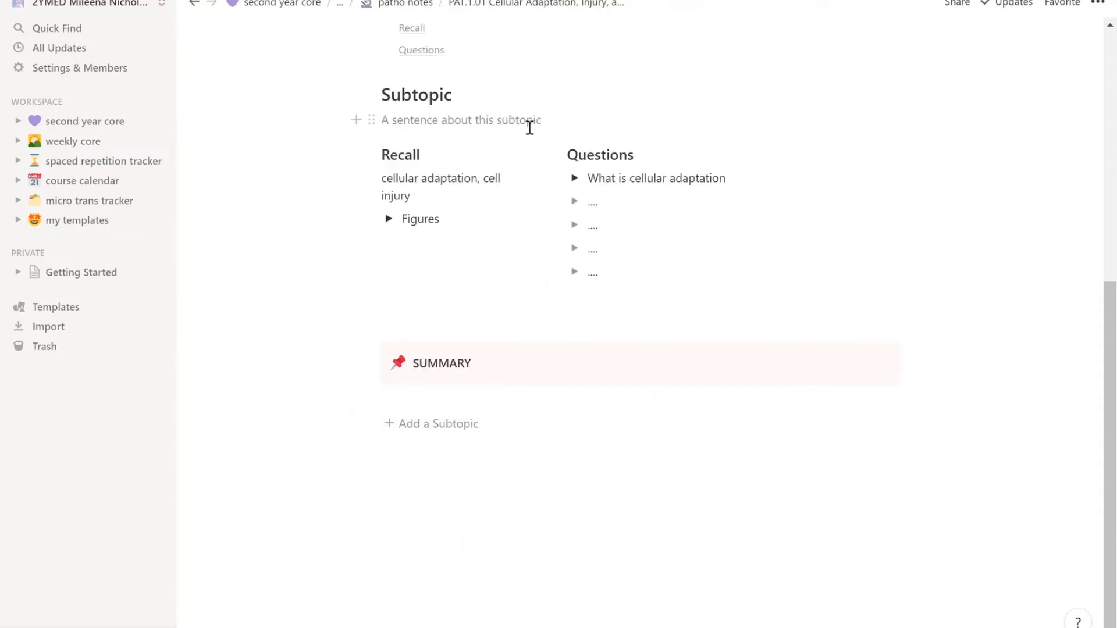
click(533, 366)
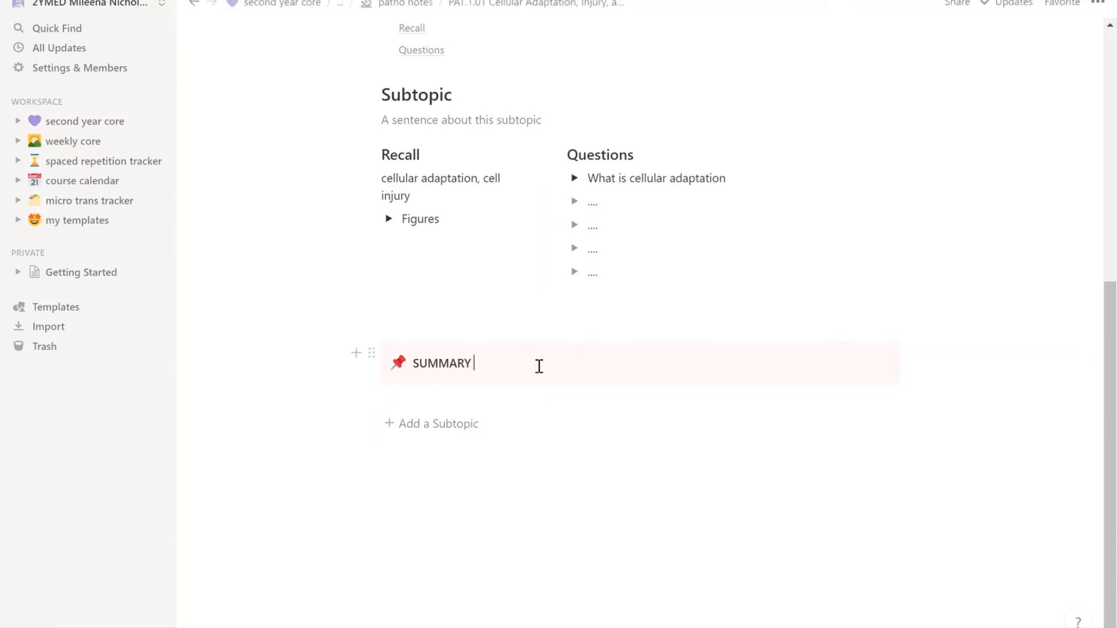
drag(538, 366, 426, 372)
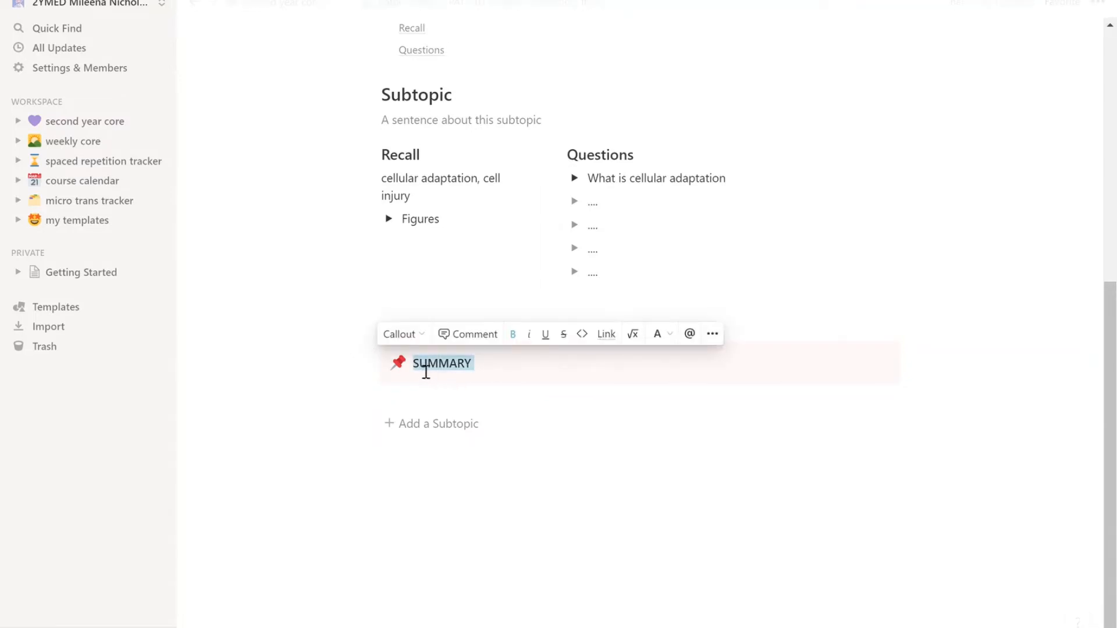
text(Cellular adaptation is....)
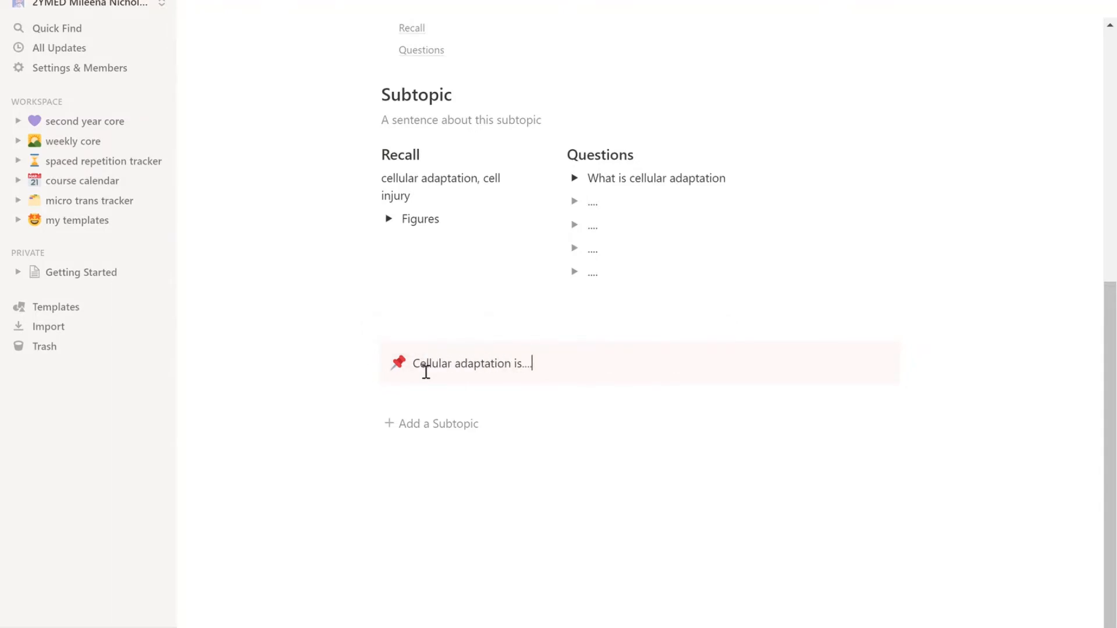
Add two more subtopic sections from the page's template and check their entries in the table of contents.
click(407, 429)
scroll(540, 433, down, 4)
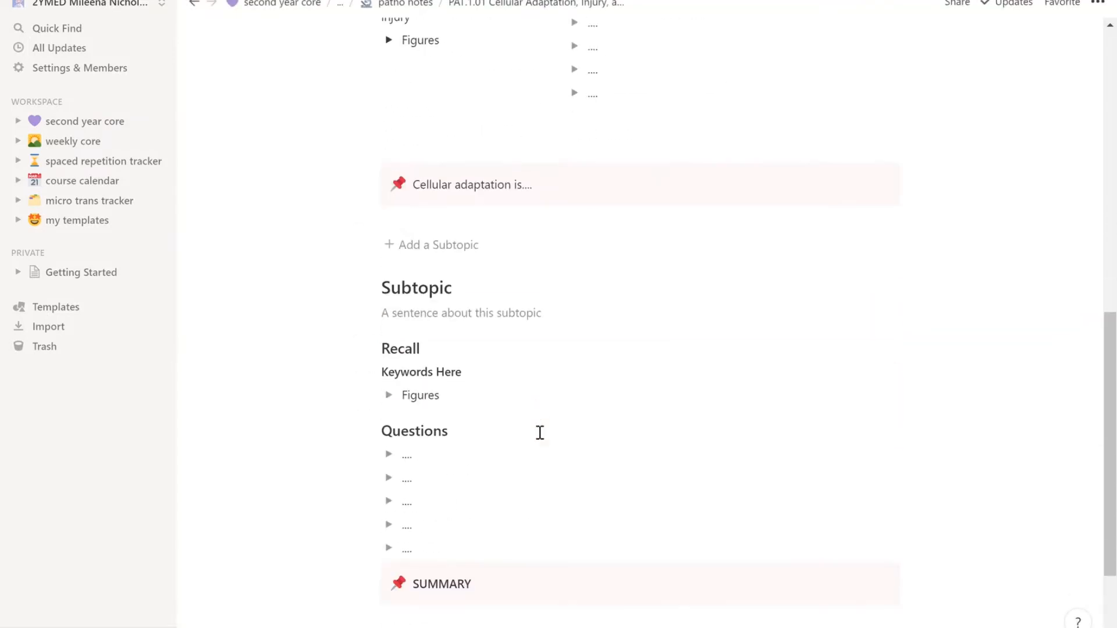
scroll(477, 558, down, 3)
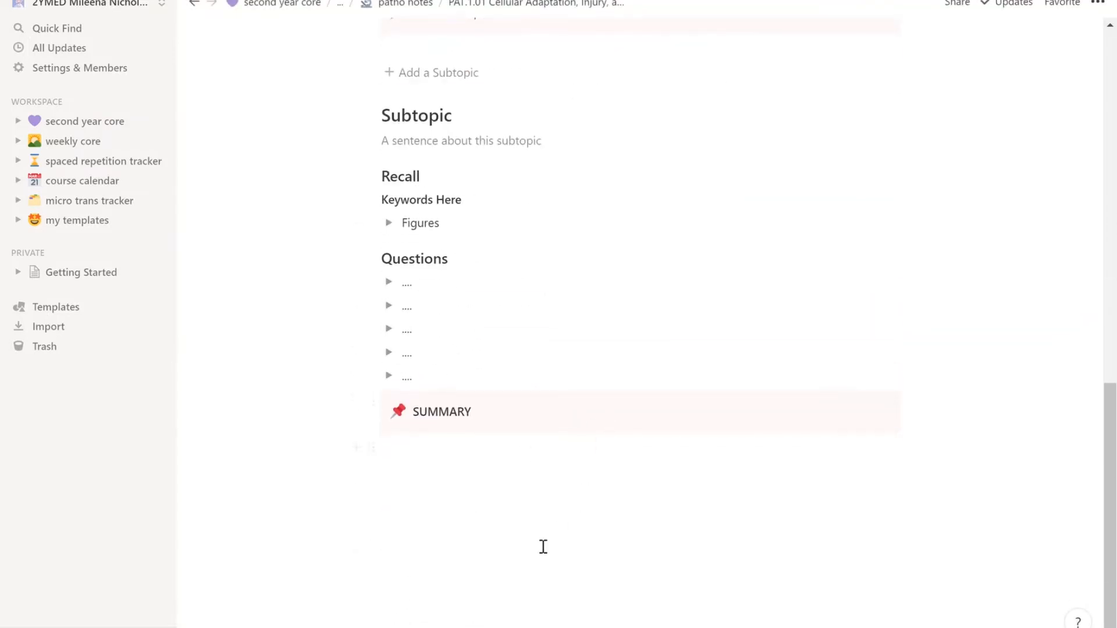
click(458, 116)
scroll(450, 117, up, 1)
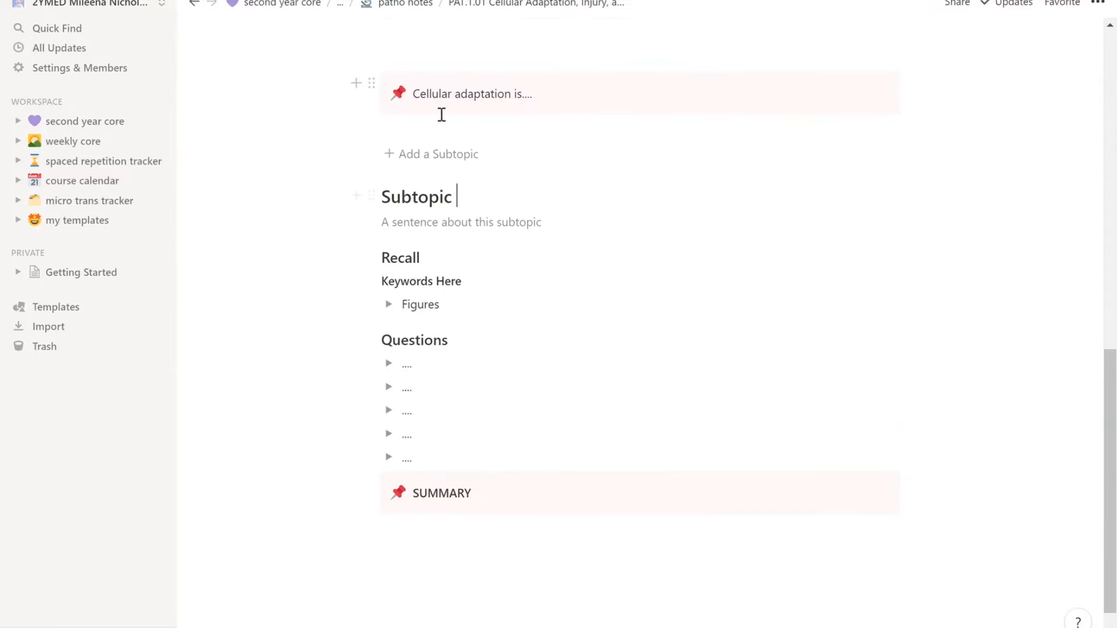
click(436, 161)
scroll(741, 578, down, 7)
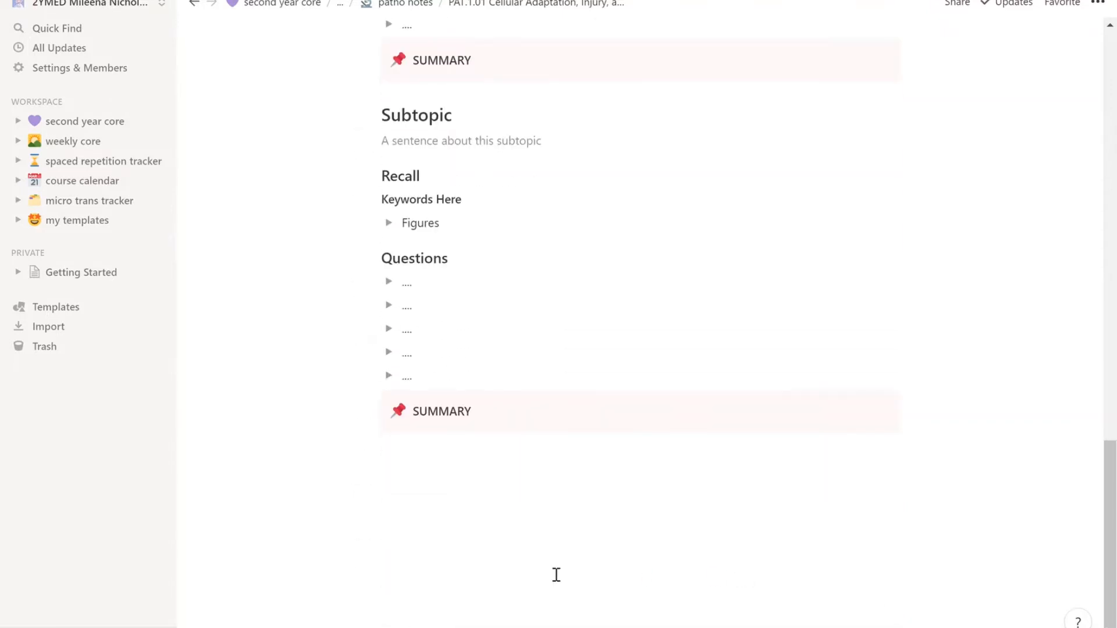
scroll(651, 571, up, 14)
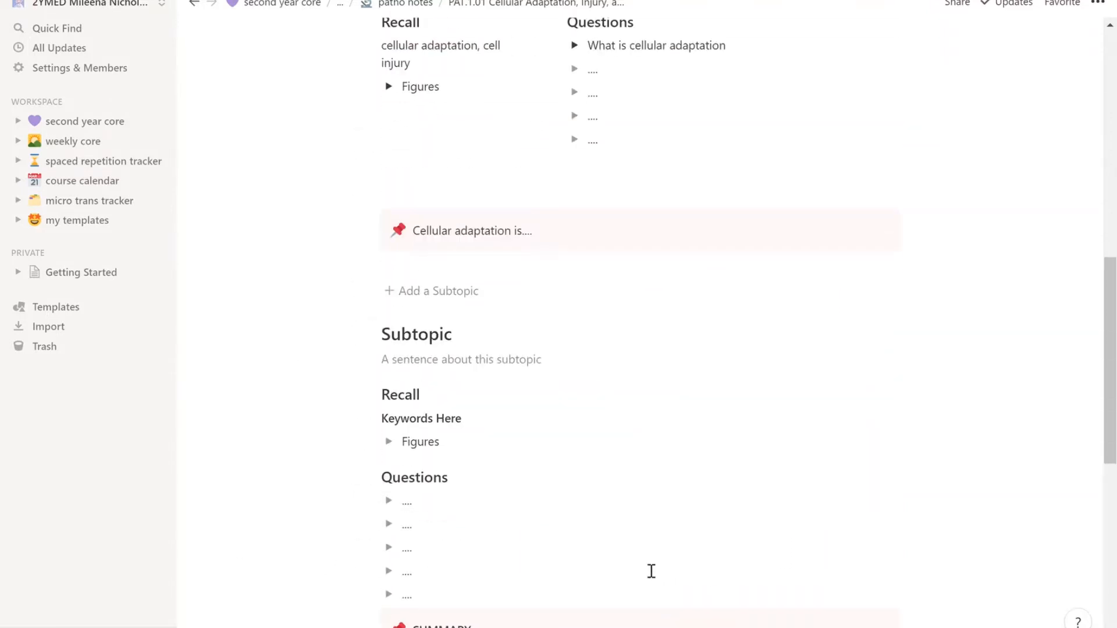
scroll(707, 565, up, 6)
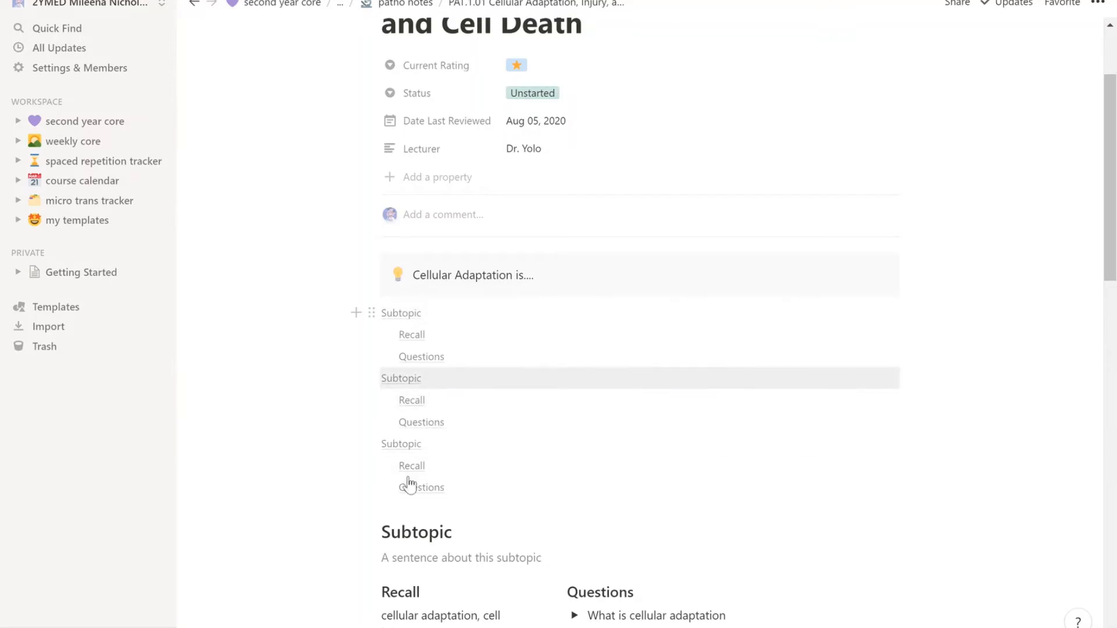
Rename the first added Subtopic heading to "Cellular Adaptation".
scroll(424, 486, down, 5)
scroll(423, 491, down, 3)
drag(481, 329, 374, 344)
click(375, 344)
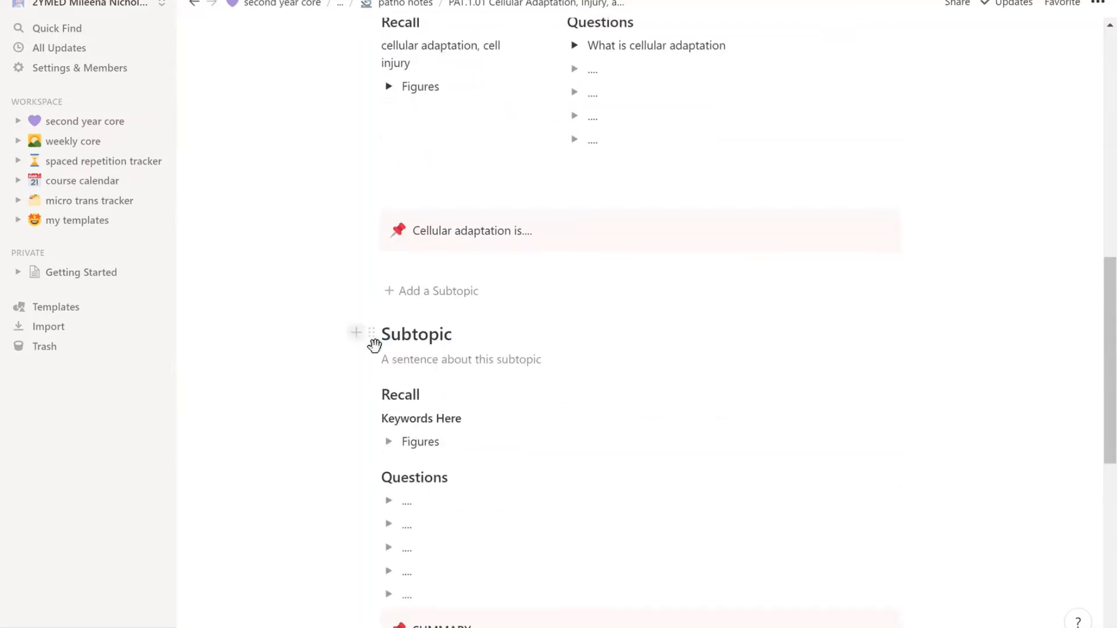
drag(486, 341, 384, 331)
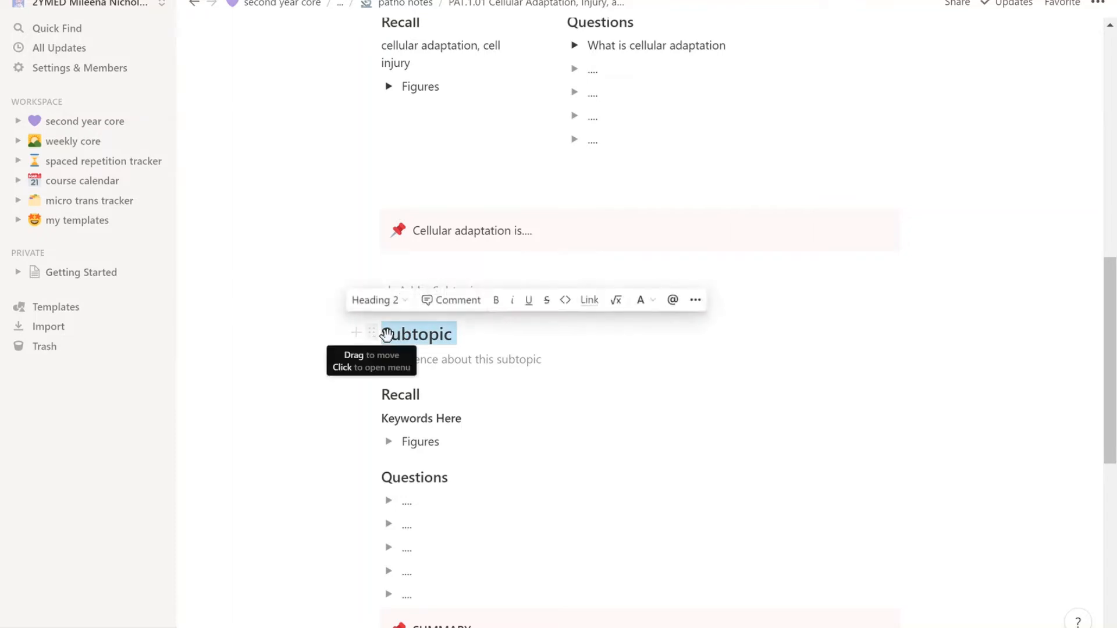
text(Cellula)
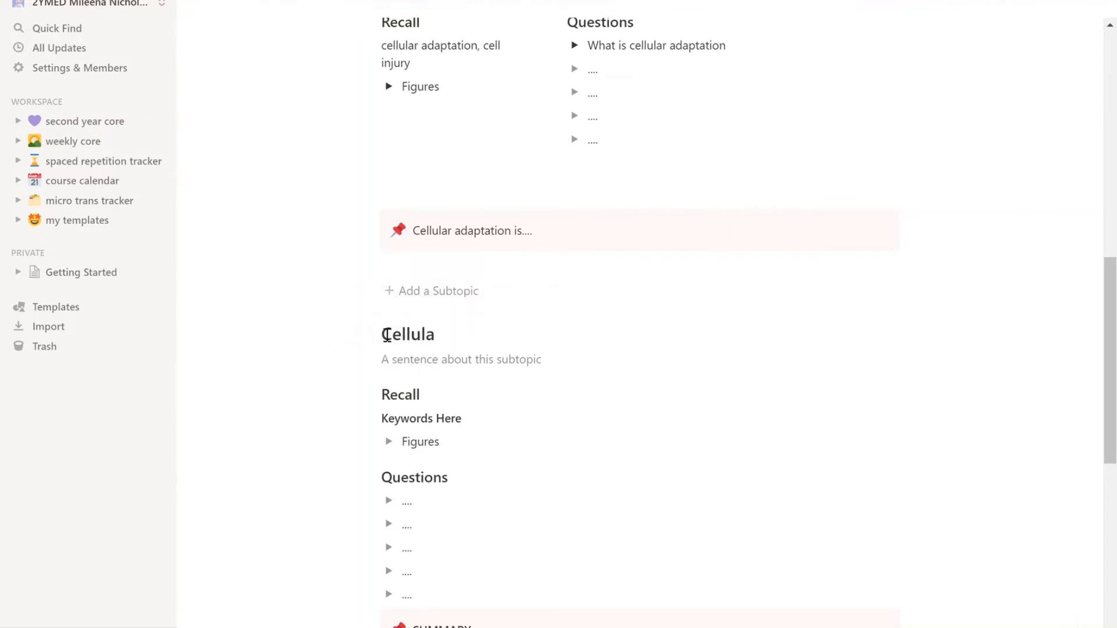
text(r Adapatat)
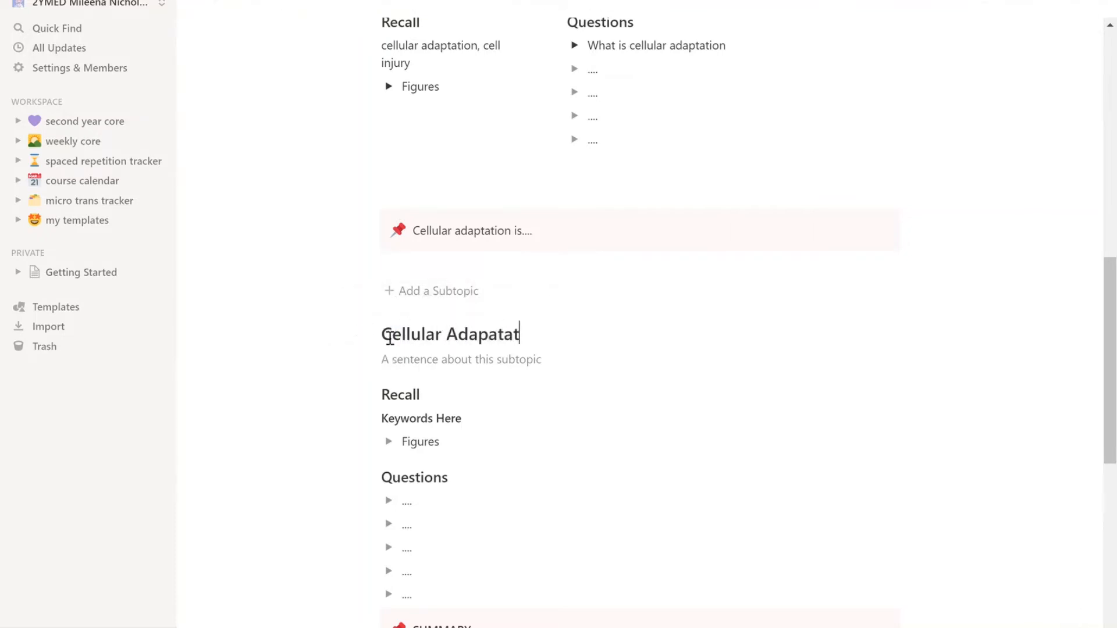
text(ion)
drag(496, 336, 509, 345)
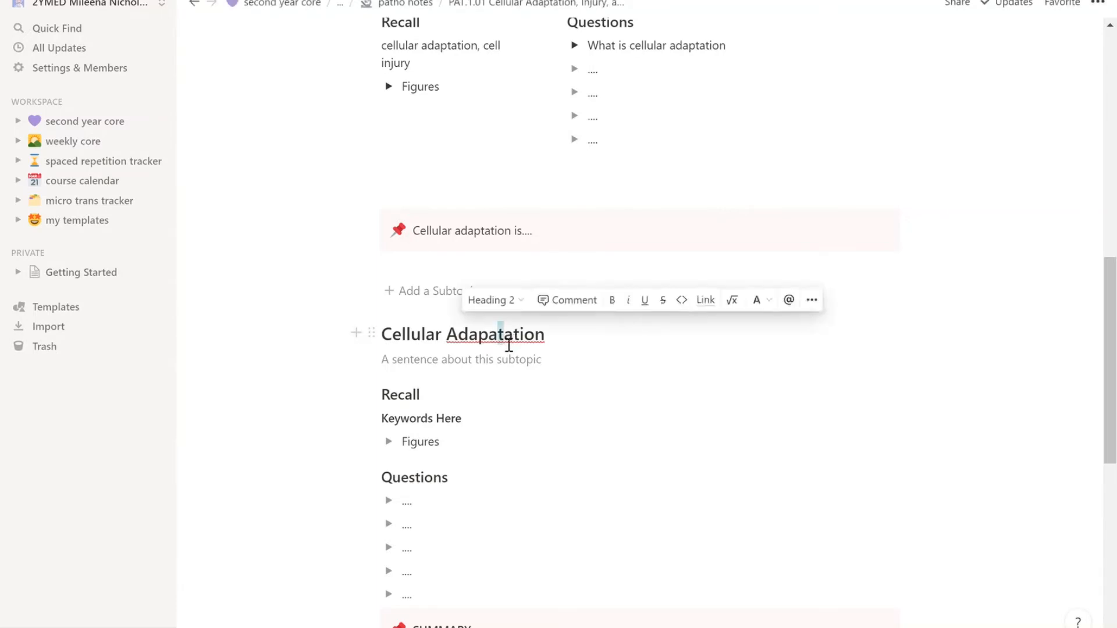
key(BackSpace)
key(BackSpace)
text(t)
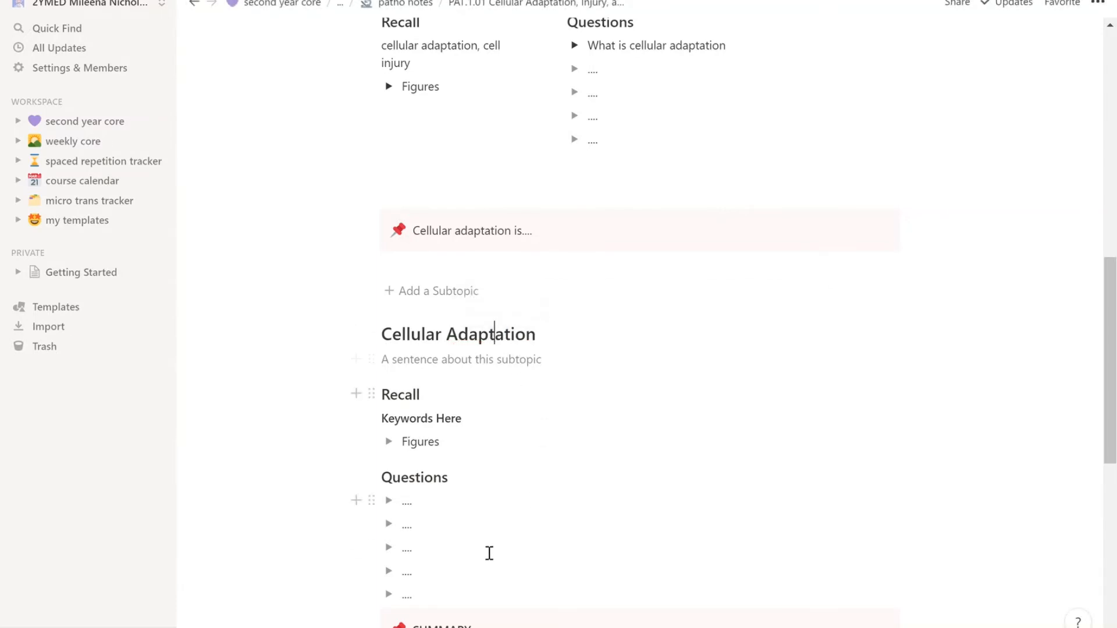
Rename the last Subtopic heading to "Cell Injury".
scroll(467, 539, down, 5)
drag(471, 361, 394, 361)
text(In)
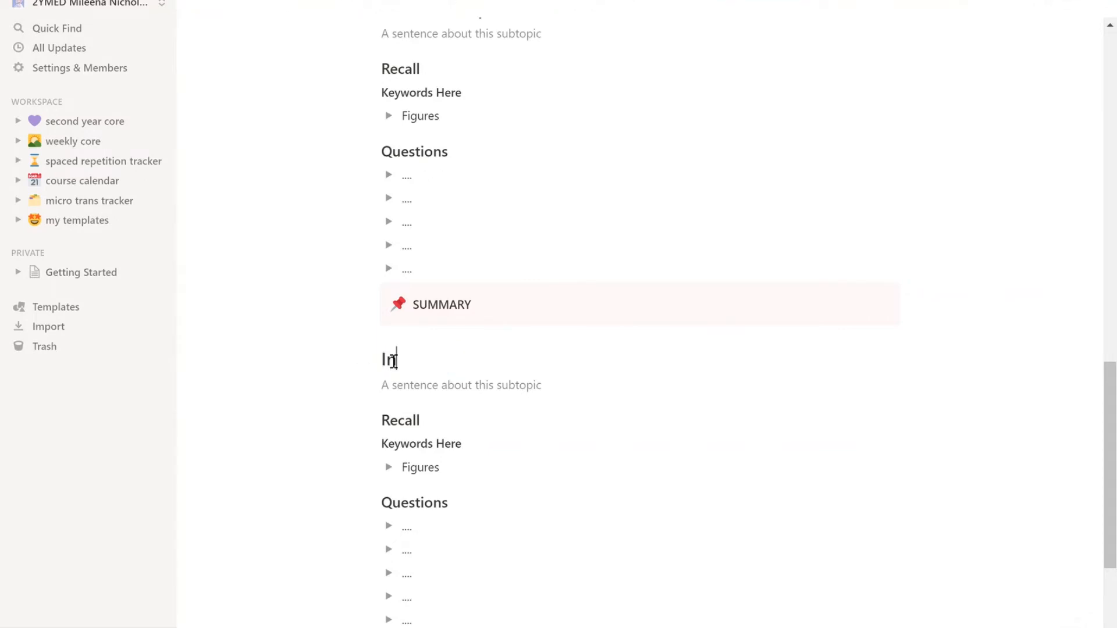
key(BackSpace)
key(BackSpace)
text(Cel)
click(421, 361)
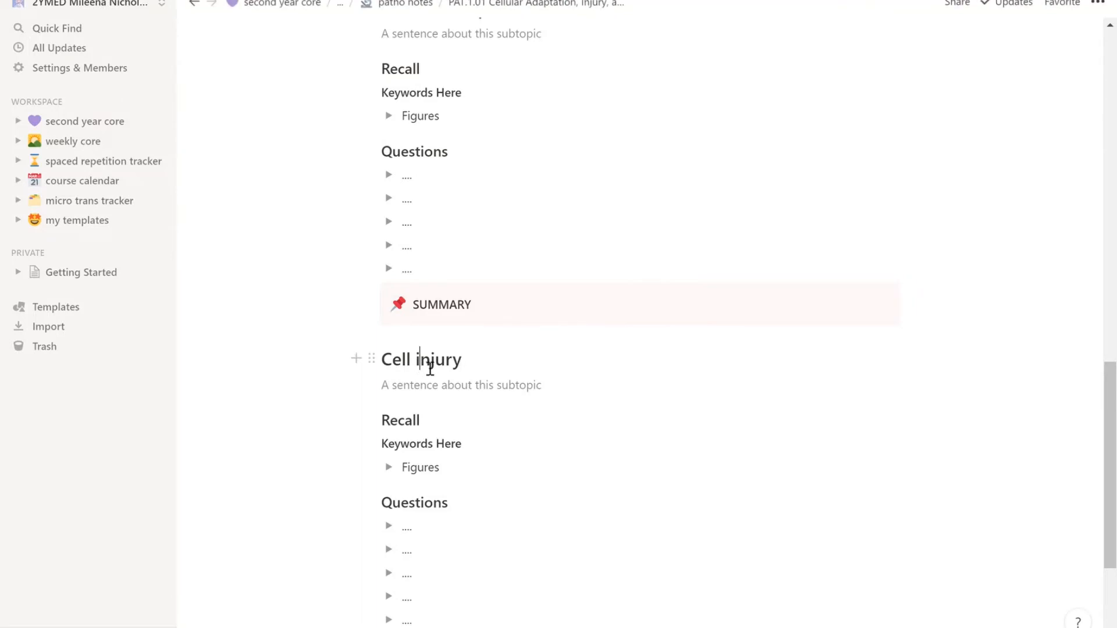
key(BackSpace)
text(I)
Follow the Questions link under Cell Injury in the table of contents to its heading.
scroll(547, 378, up, 10)
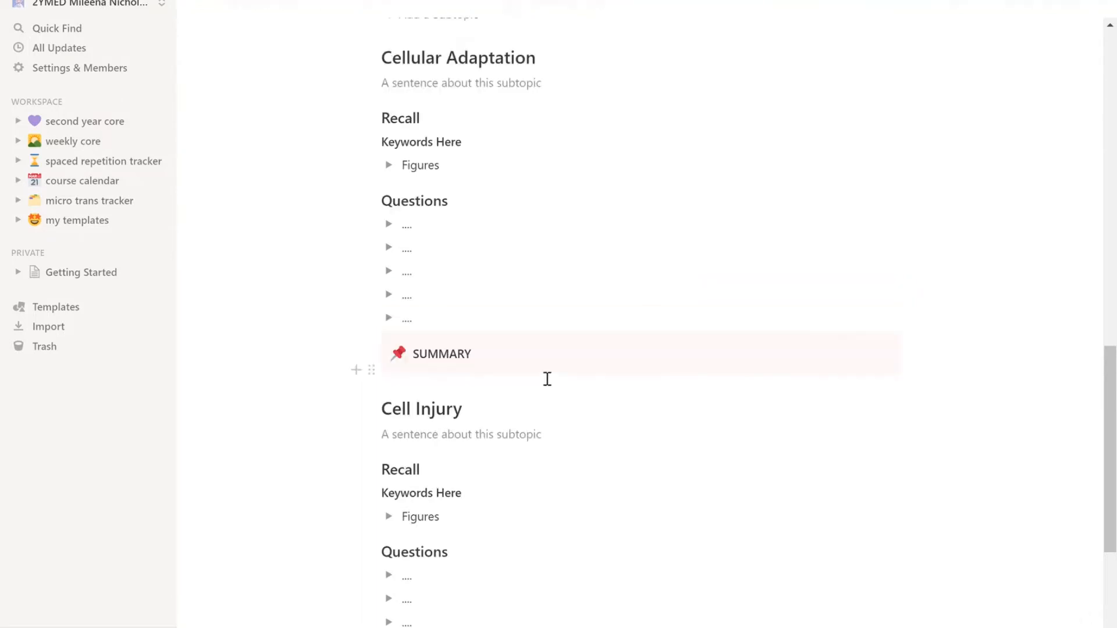
scroll(576, 384, up, 5)
scroll(574, 406, down, 3)
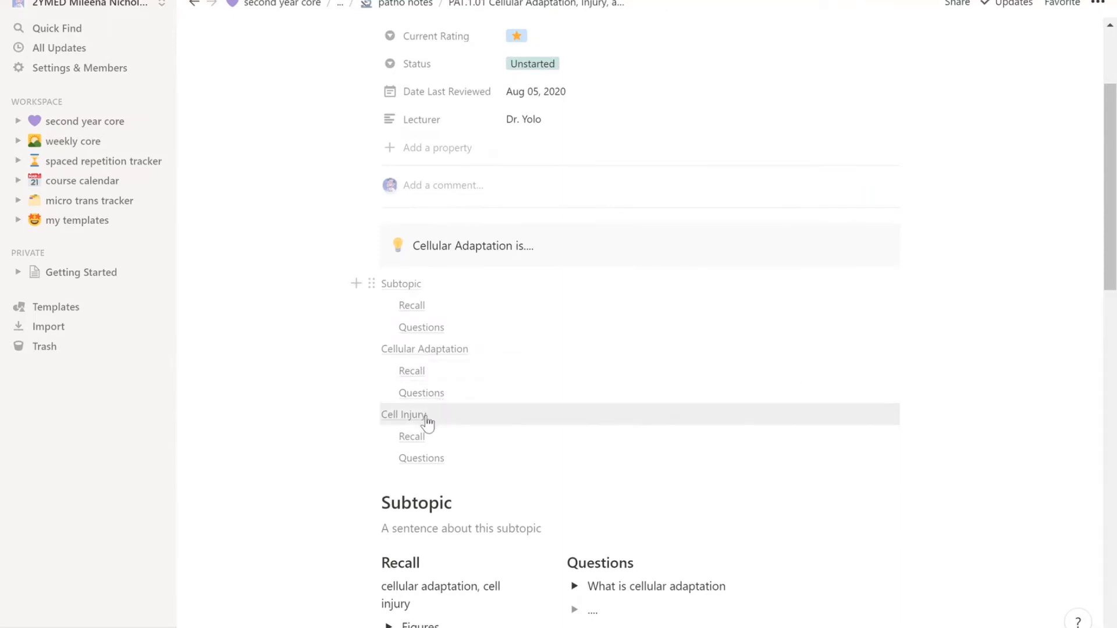
click(429, 458)
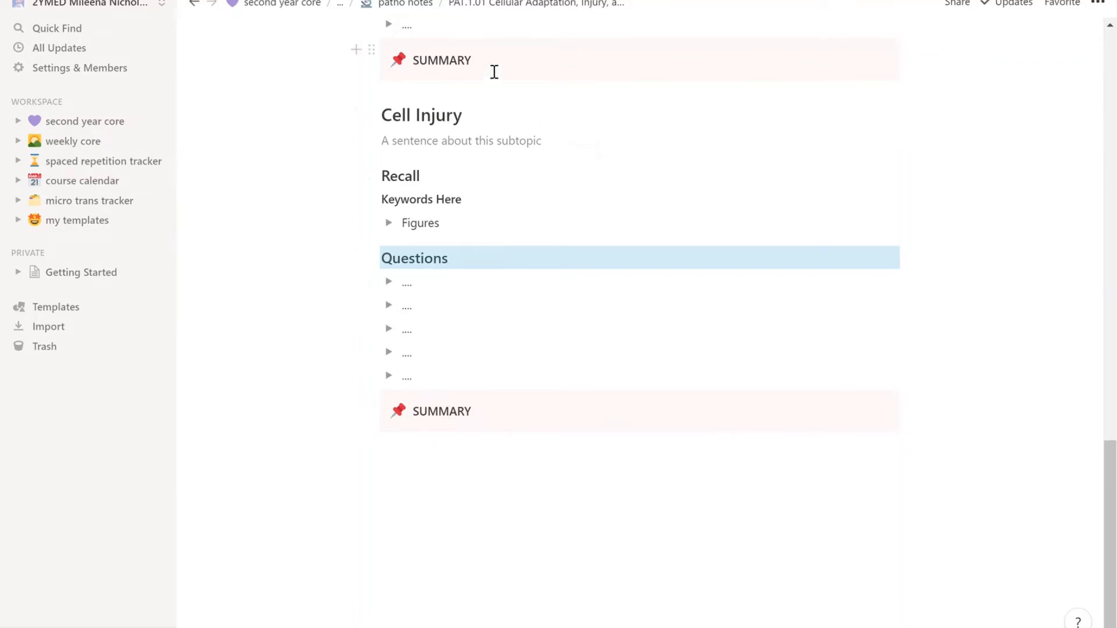
Return to patho notes, open the PAT.1.01 lecture from the table and delete all of its body content.
click(416, 8)
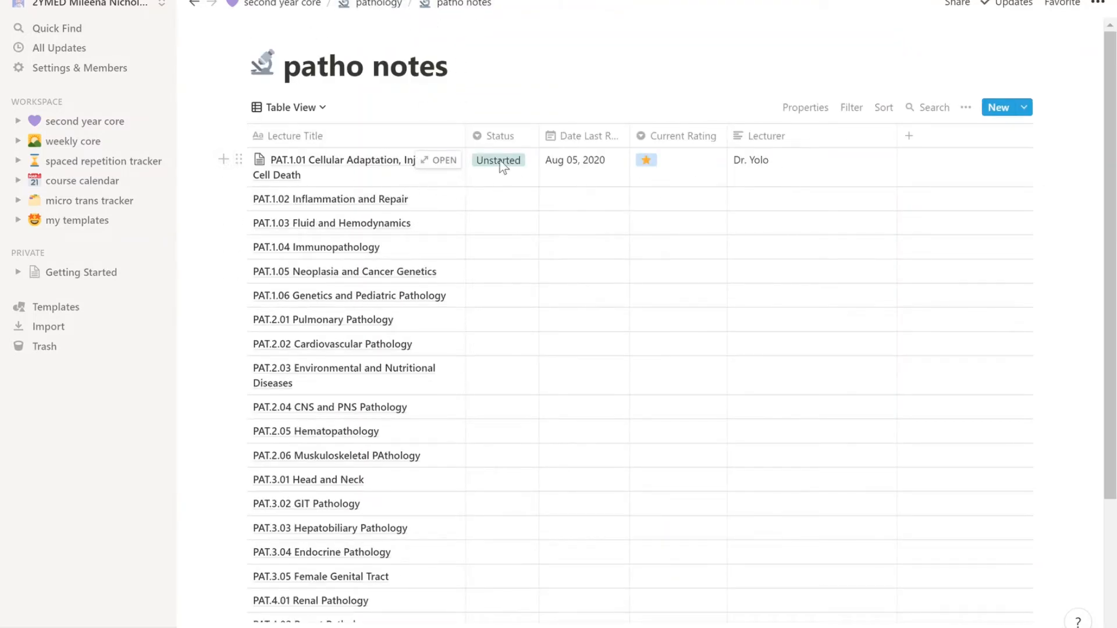
click(440, 160)
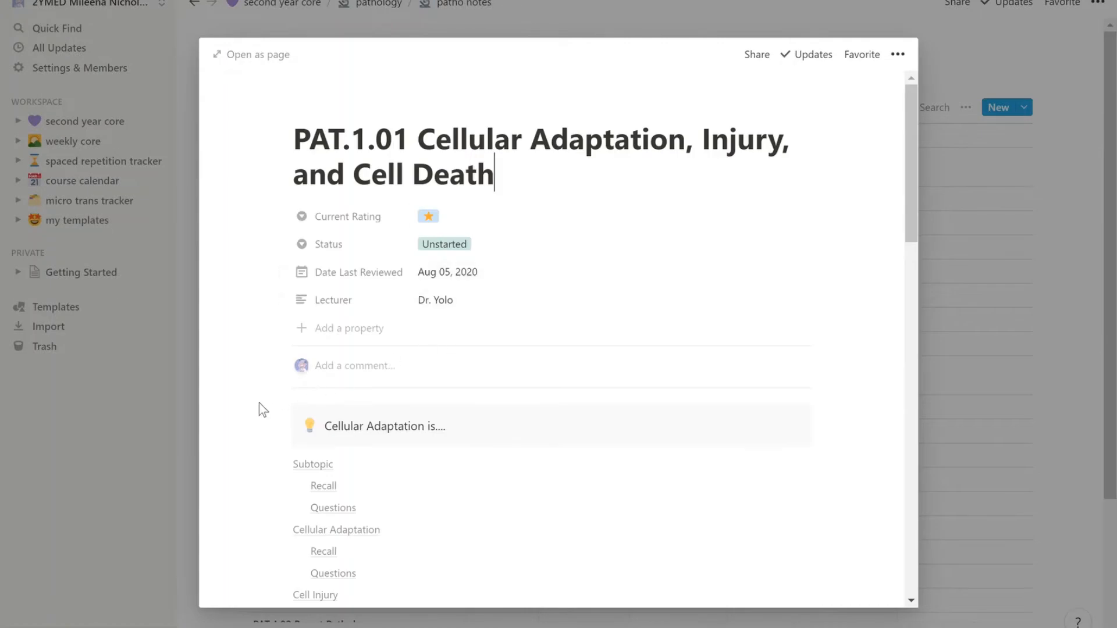
drag(237, 409, 859, 299)
key(BackSpace)
key(Return)
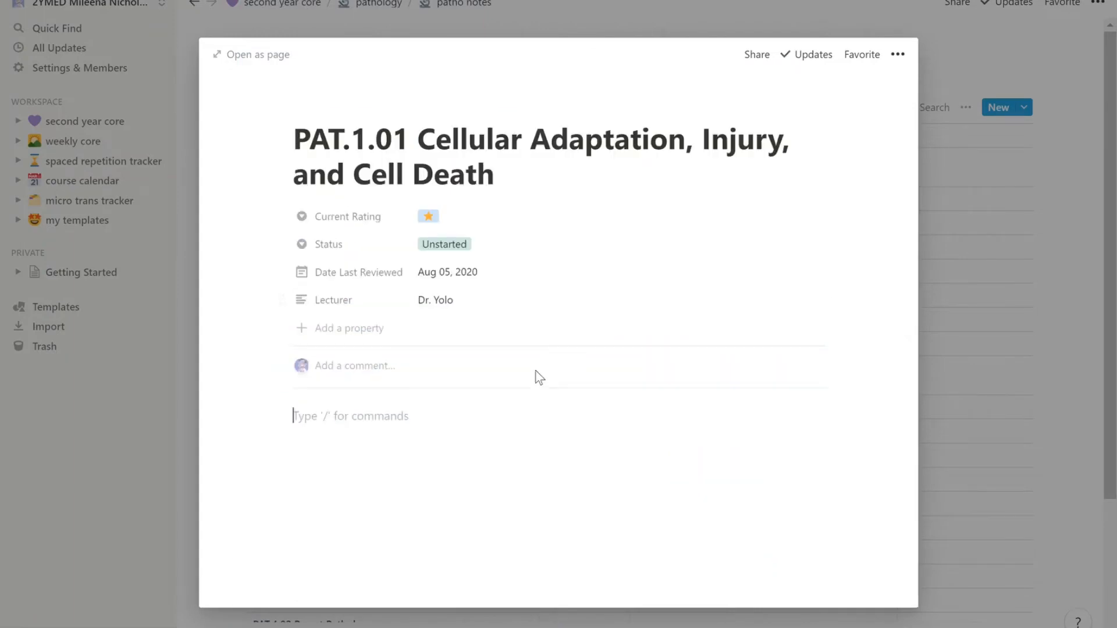
Clear the Lecturer value of the PAT.1.01 lecture entry.
click(499, 300)
drag(492, 300, 355, 299)
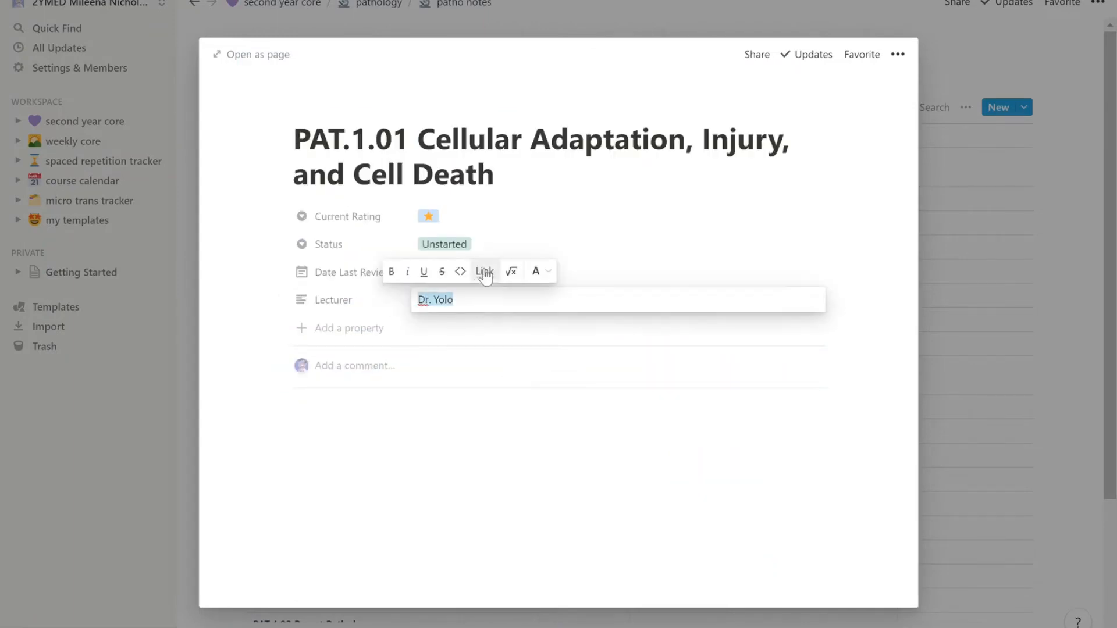
key(BackSpace)
click(495, 273)
click(494, 272)
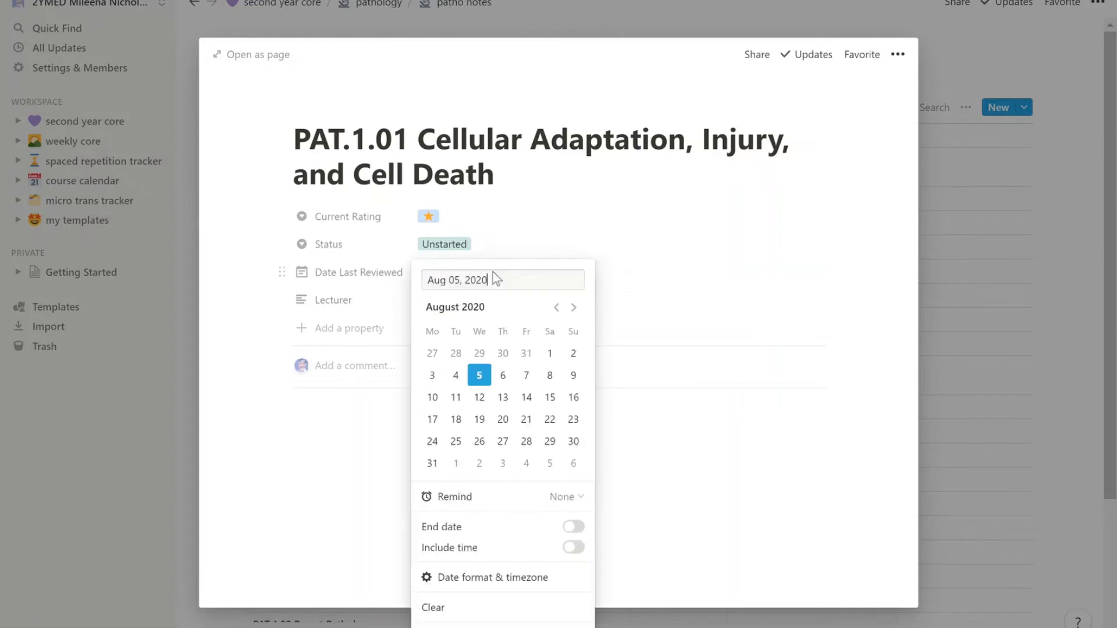
click(471, 245)
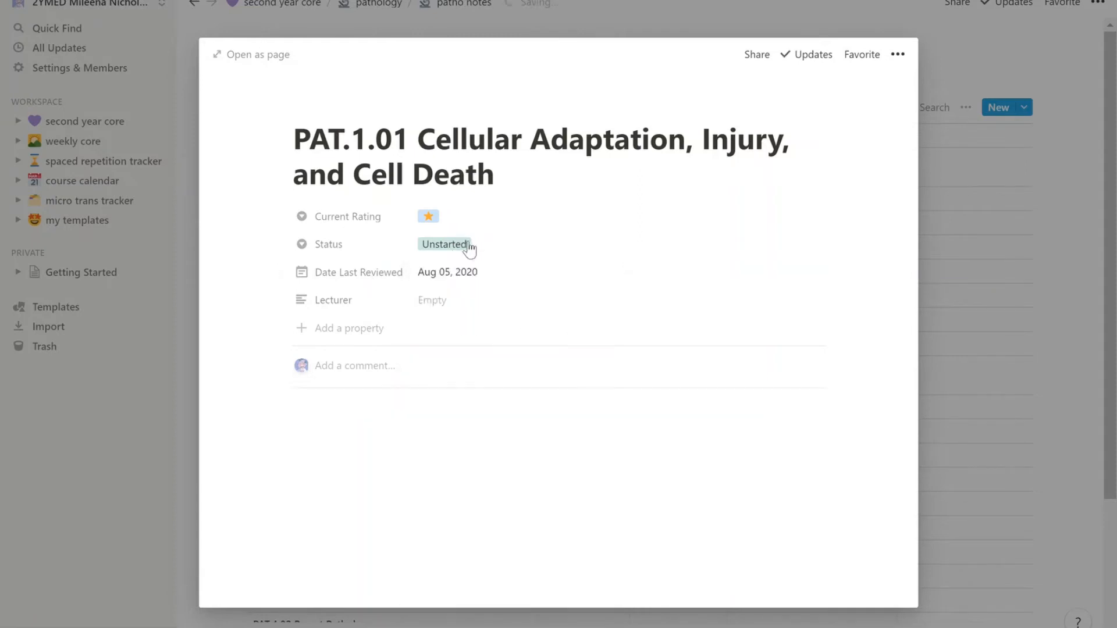
Clear the Status and Current Rating values of the PAT.1.01 lecture entry.
click(474, 248)
key(BackSpace)
key(Escape)
click(445, 226)
key(BackSpace)
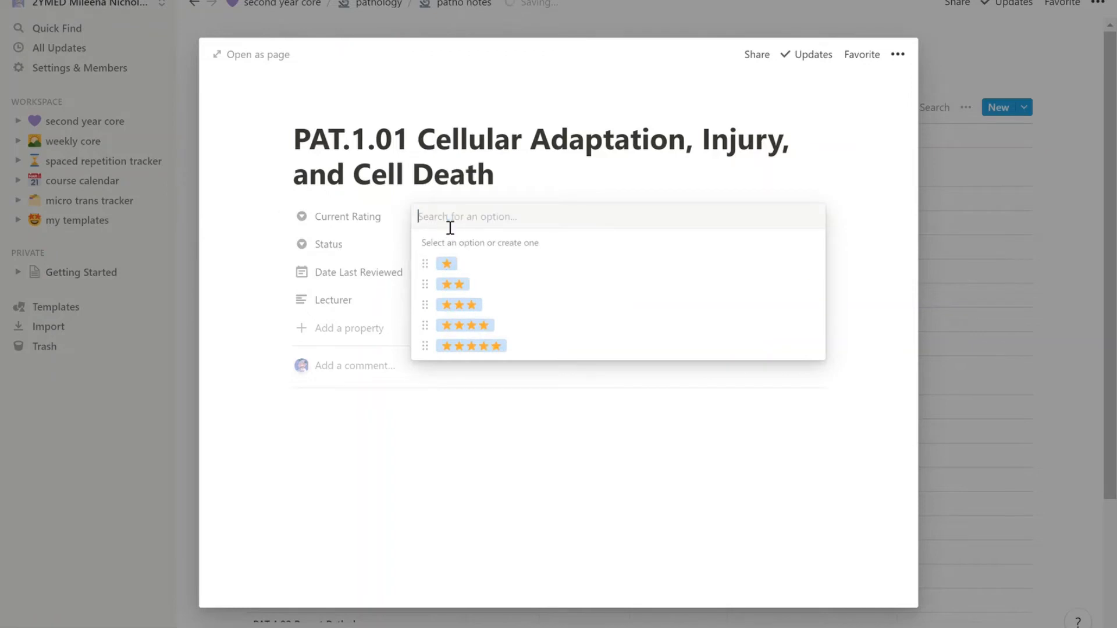
key(Escape)
Clear the Date Last Reviewed value of the PAT.1.01 lecture and close its page.
click(444, 276)
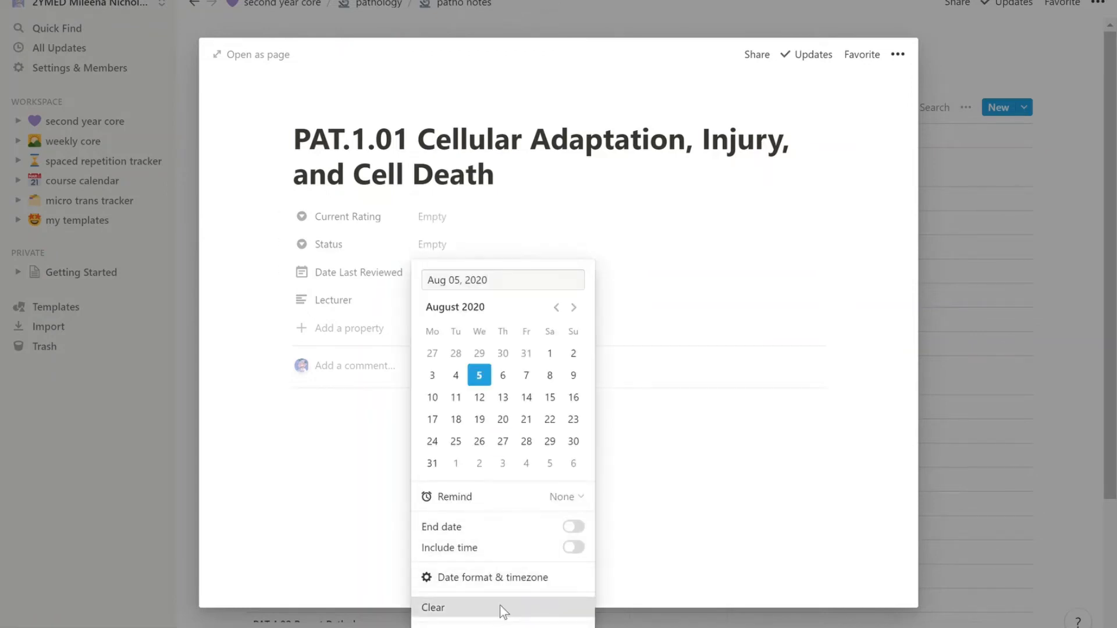
click(505, 607)
click(977, 260)
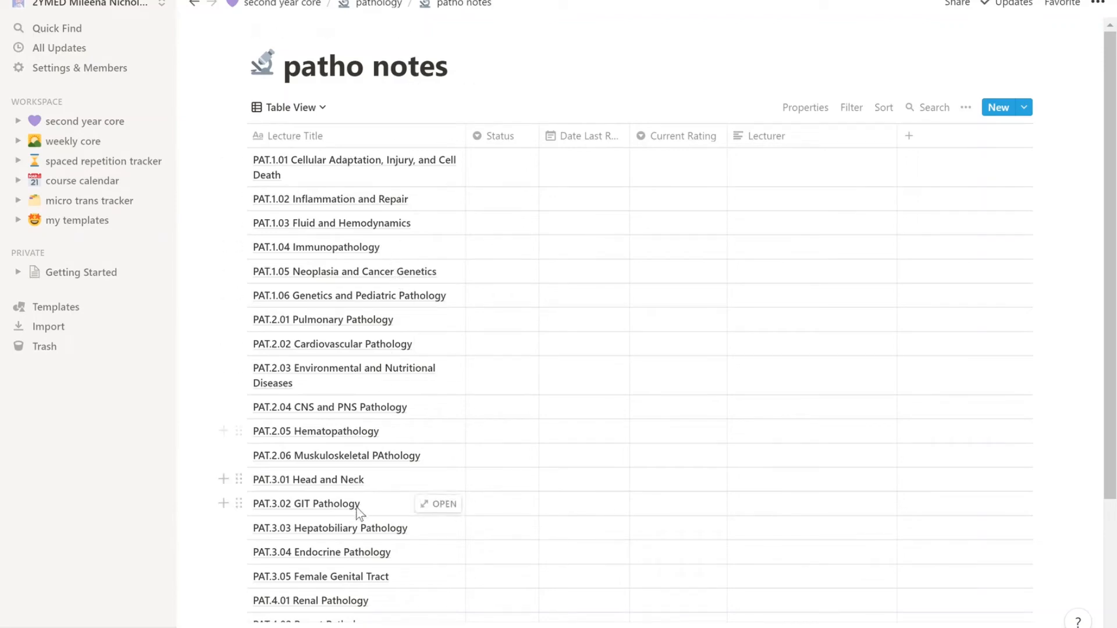
Change the List view of patho notes to the Table layout and rename it "1ST SHIFT".
scroll(469, 358, down, 3)
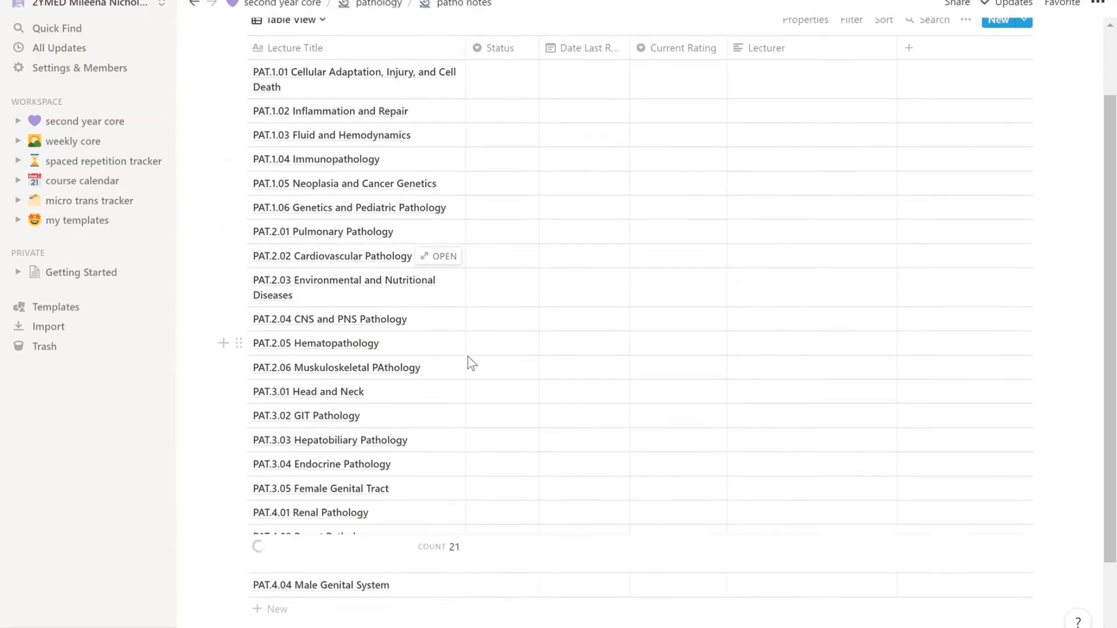
scroll(466, 357, up, 3)
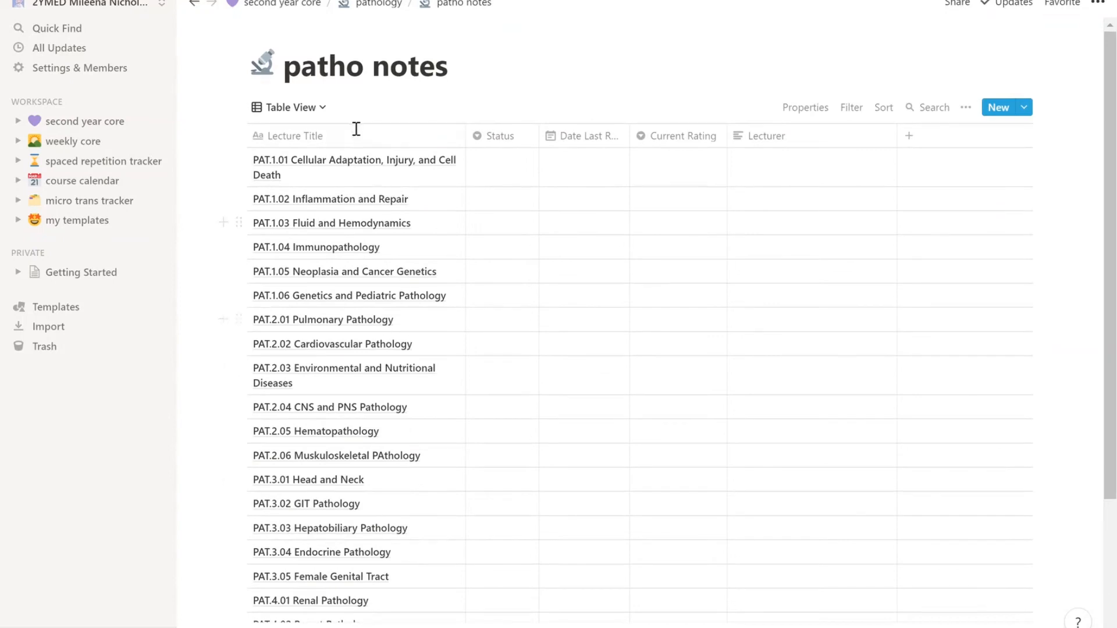
click(320, 108)
click(399, 182)
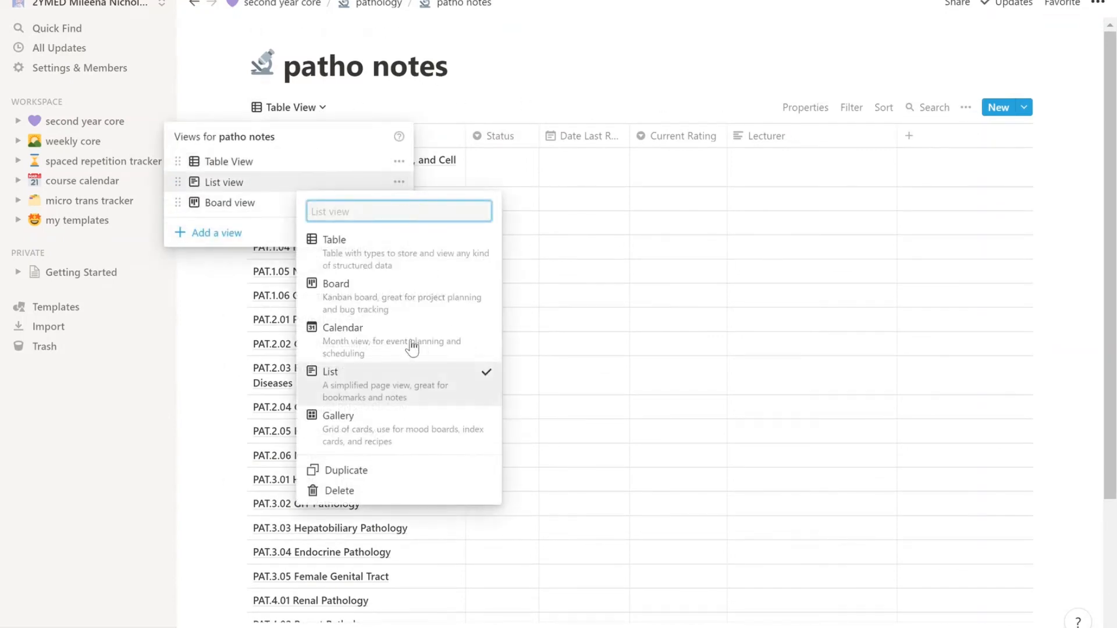
click(392, 251)
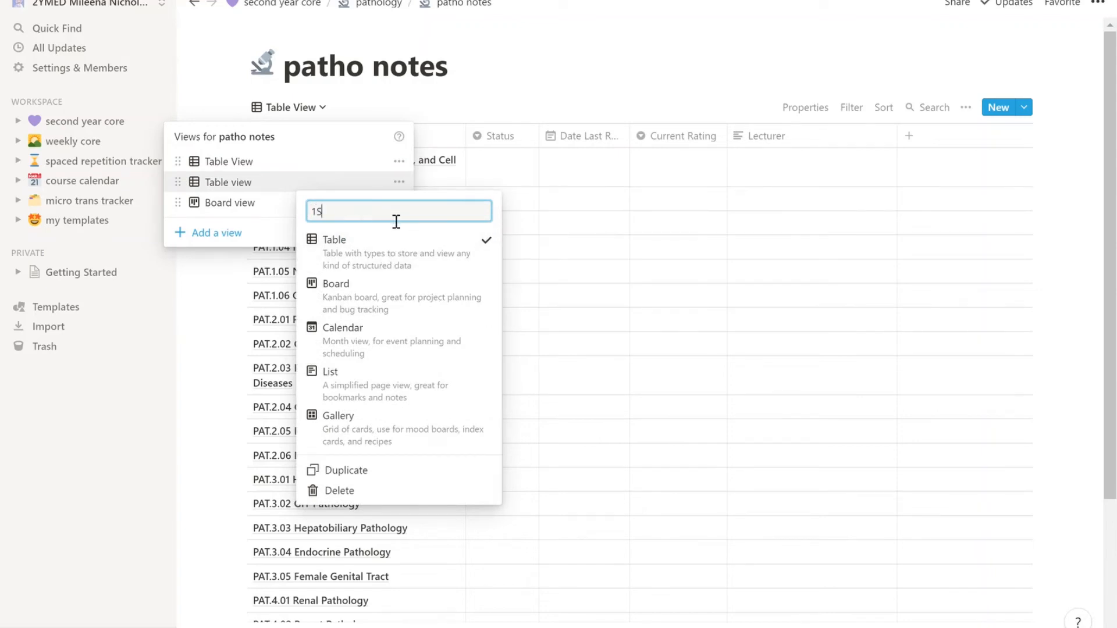
text(1ST SHIFT)
key(Return)
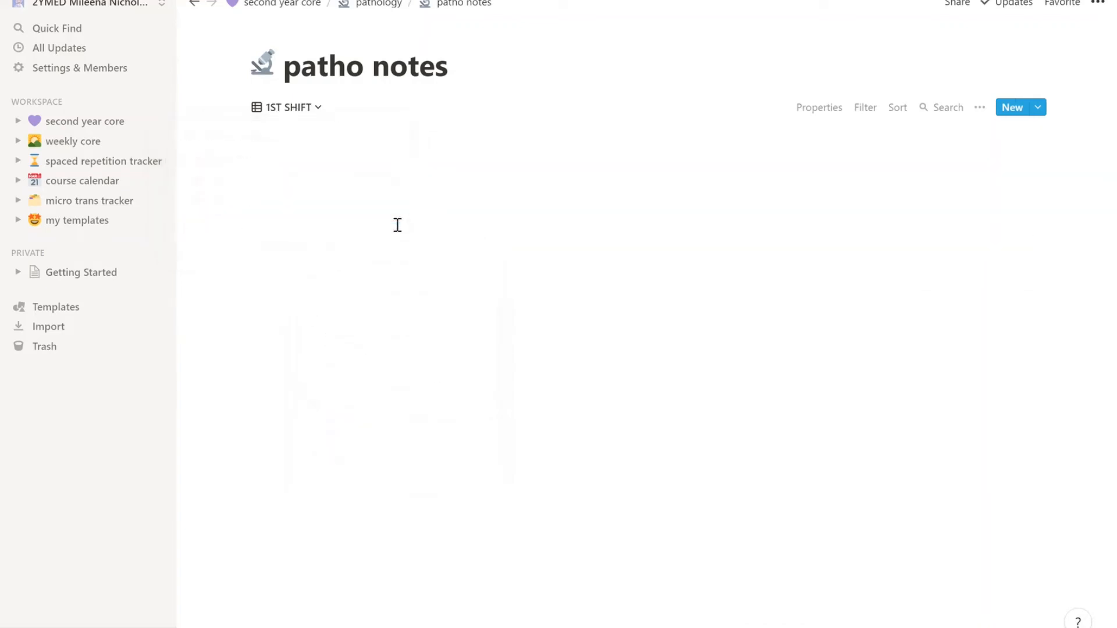
Add a filter group to the 1ST SHIFT view where Lecture Title contains "PAT.1.".
click(981, 108)
click(992, 185)
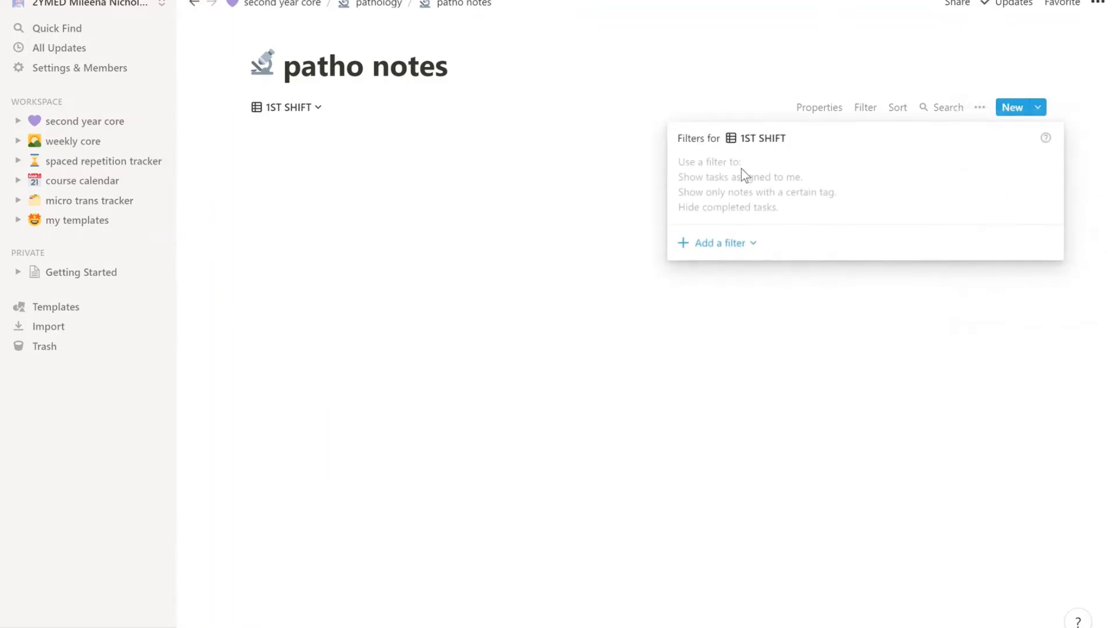
click(763, 242)
click(675, 290)
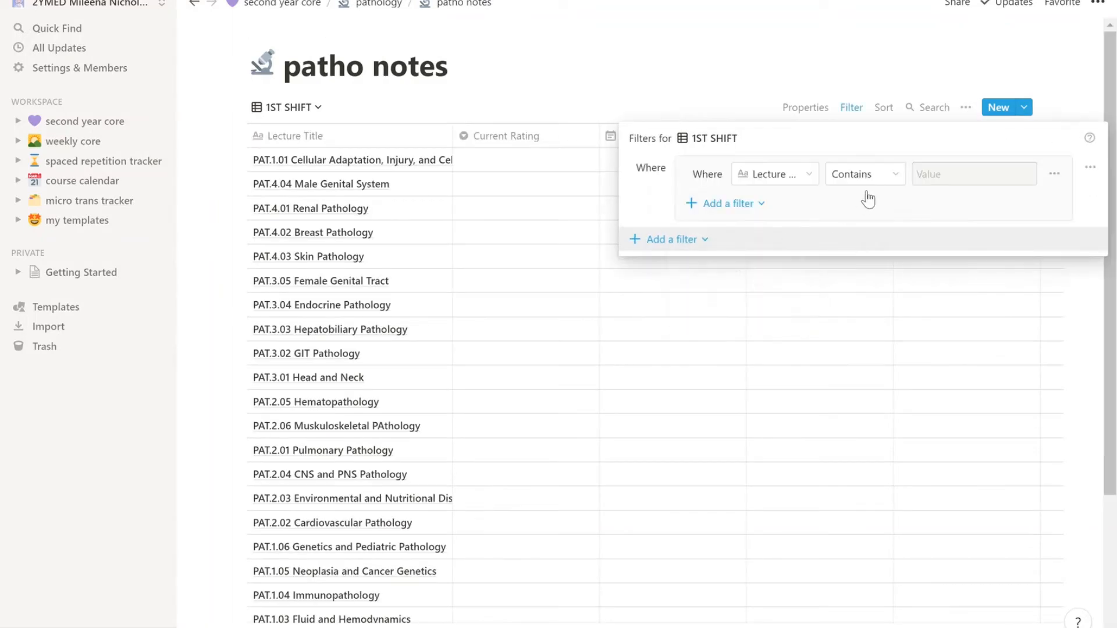
click(969, 184)
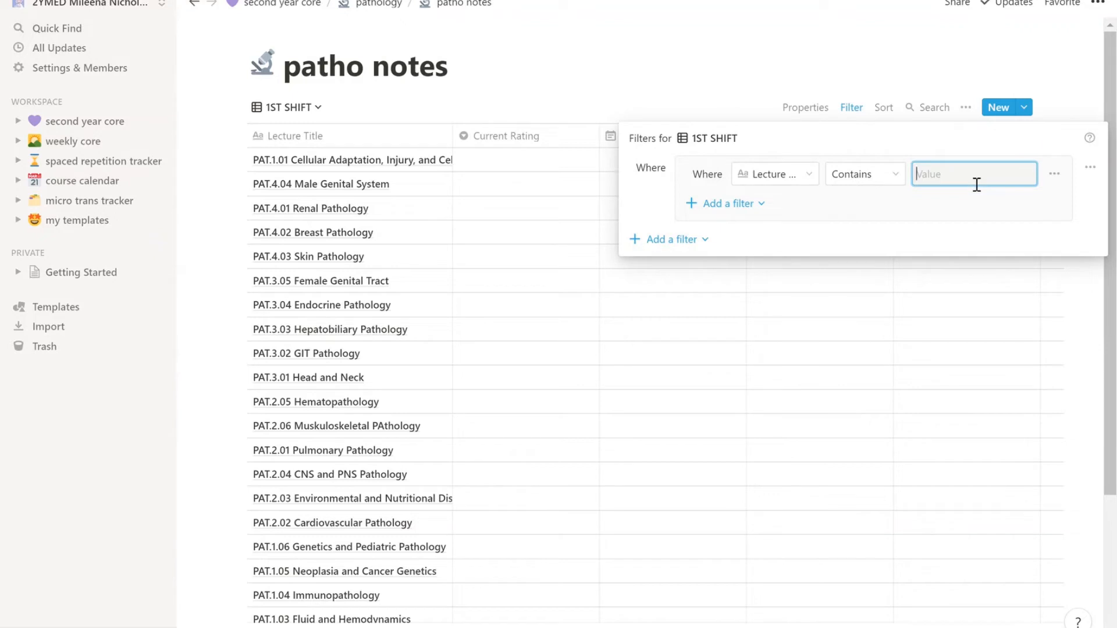
text(PAT)
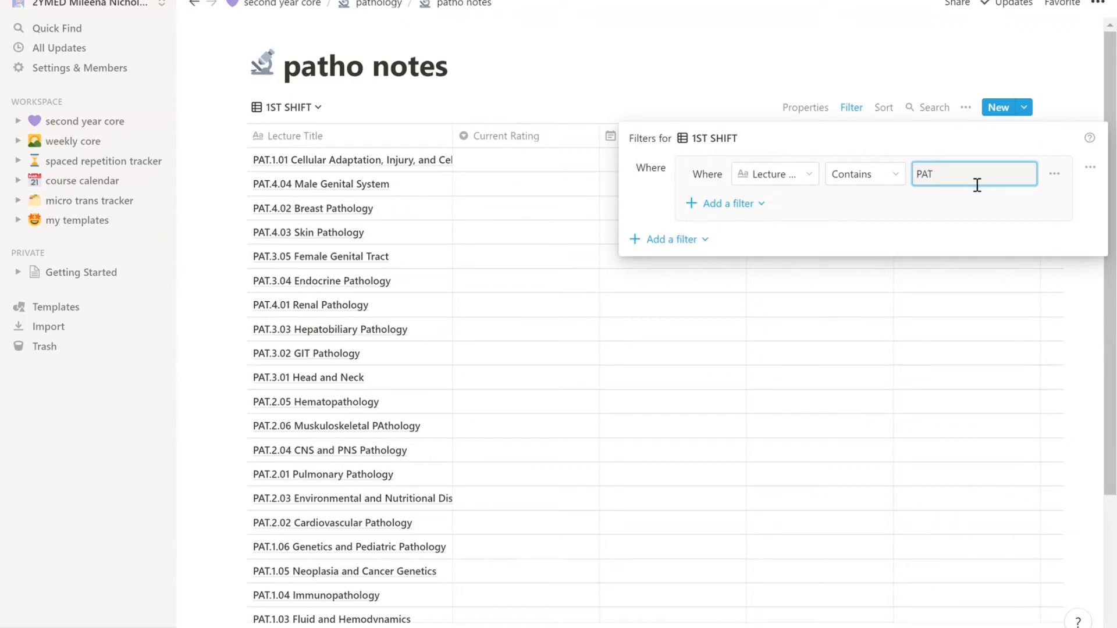
text(.1.)
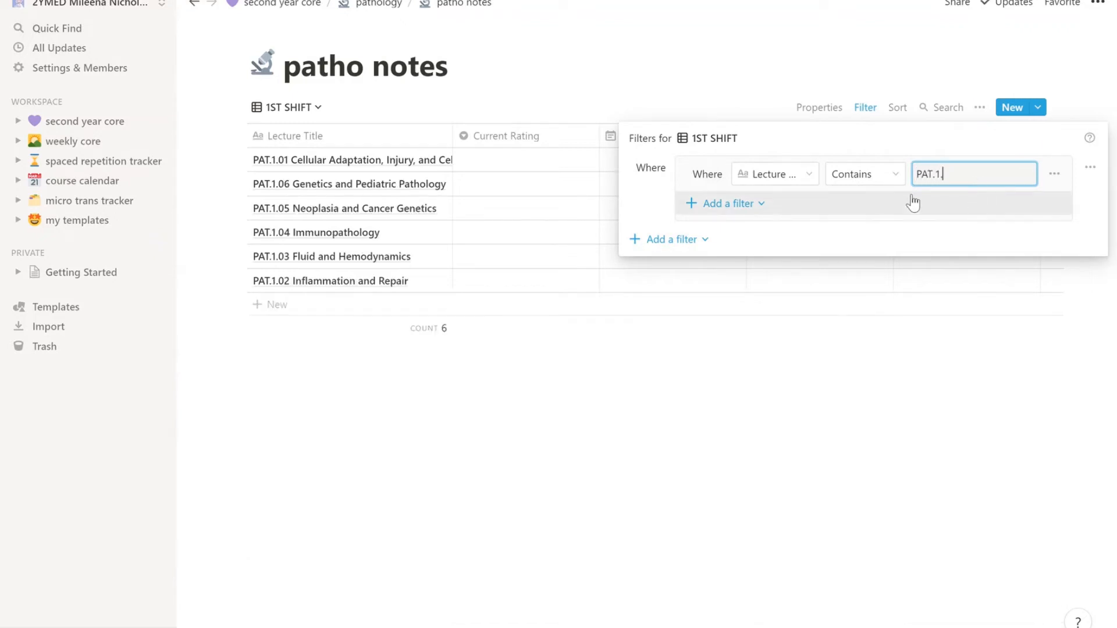
click(779, 68)
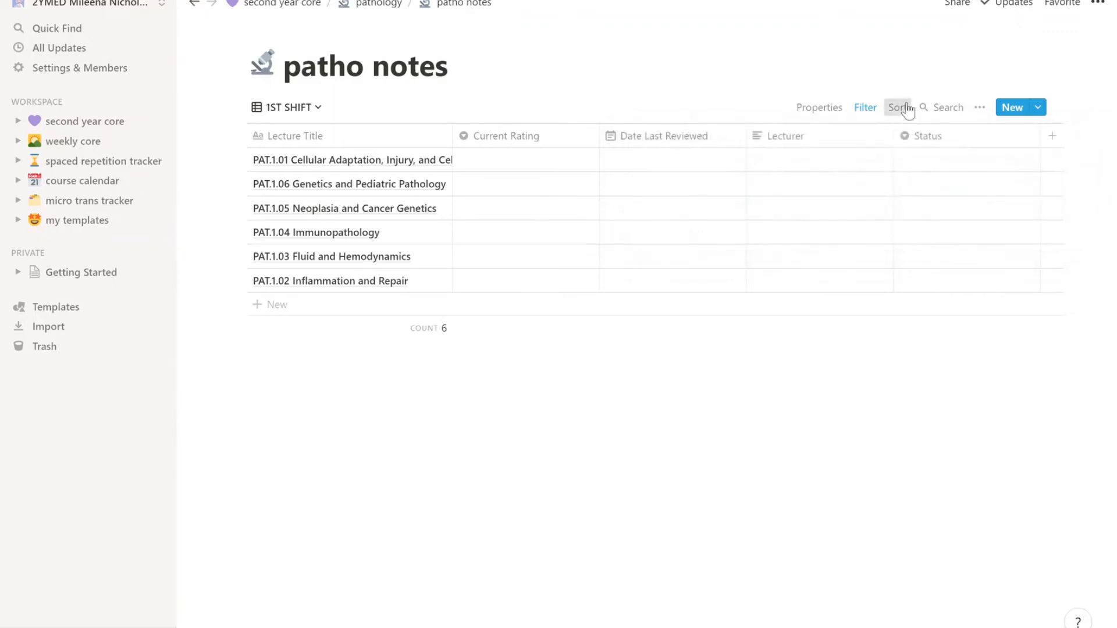
Sort the 1ST SHIFT view by Lecture Title in ascending order.
click(900, 107)
click(815, 240)
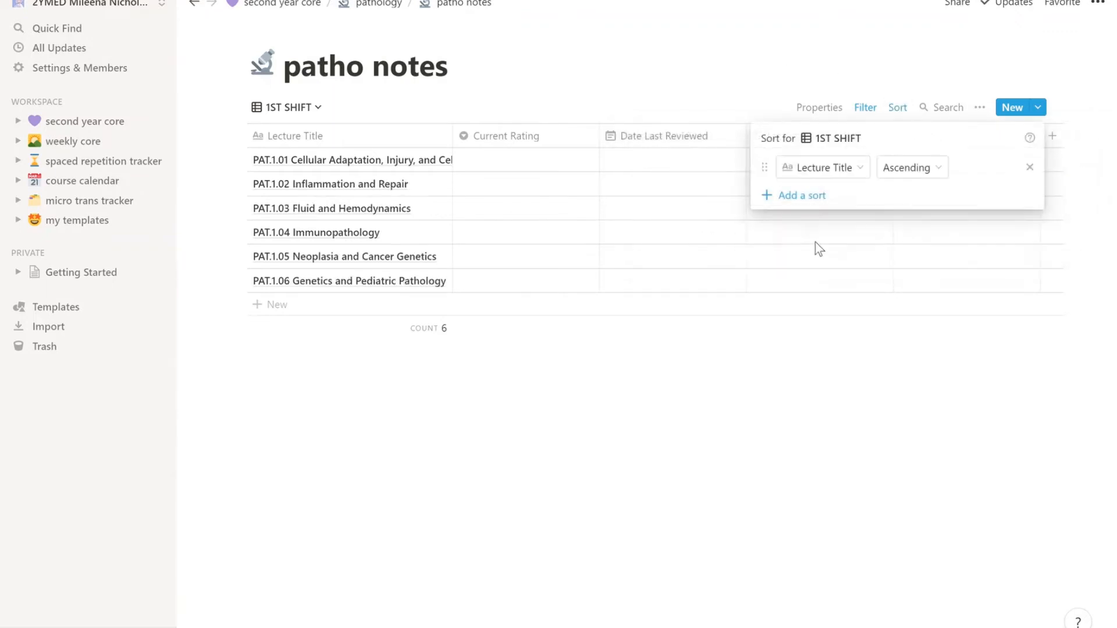
click(850, 168)
click(920, 191)
click(541, 93)
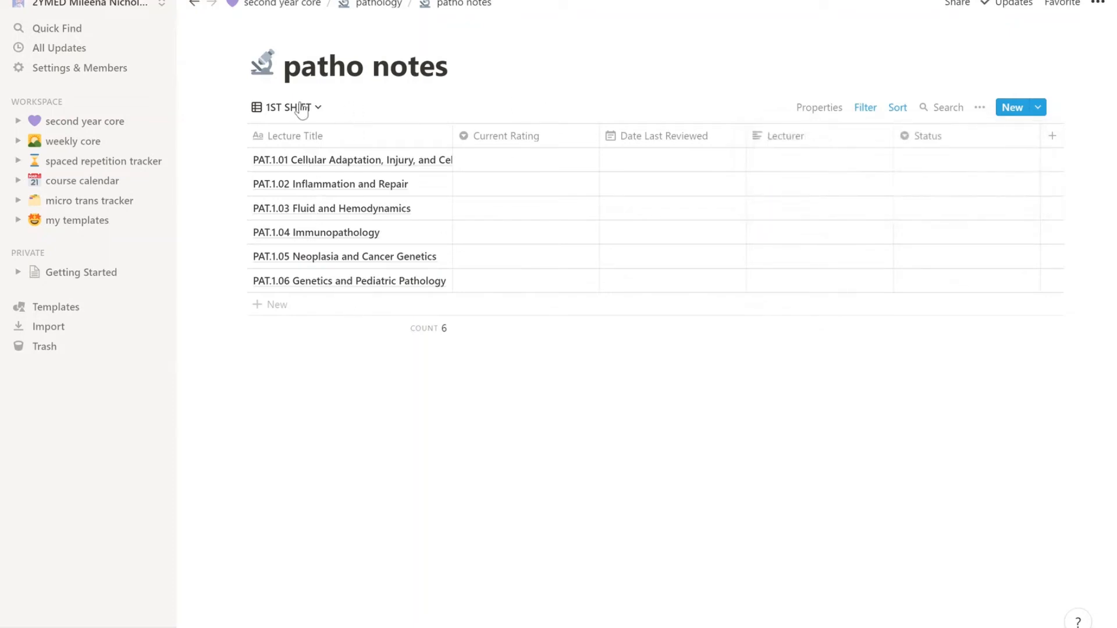
Go back up to the second year core page and open pathology from its course list.
click(379, 4)
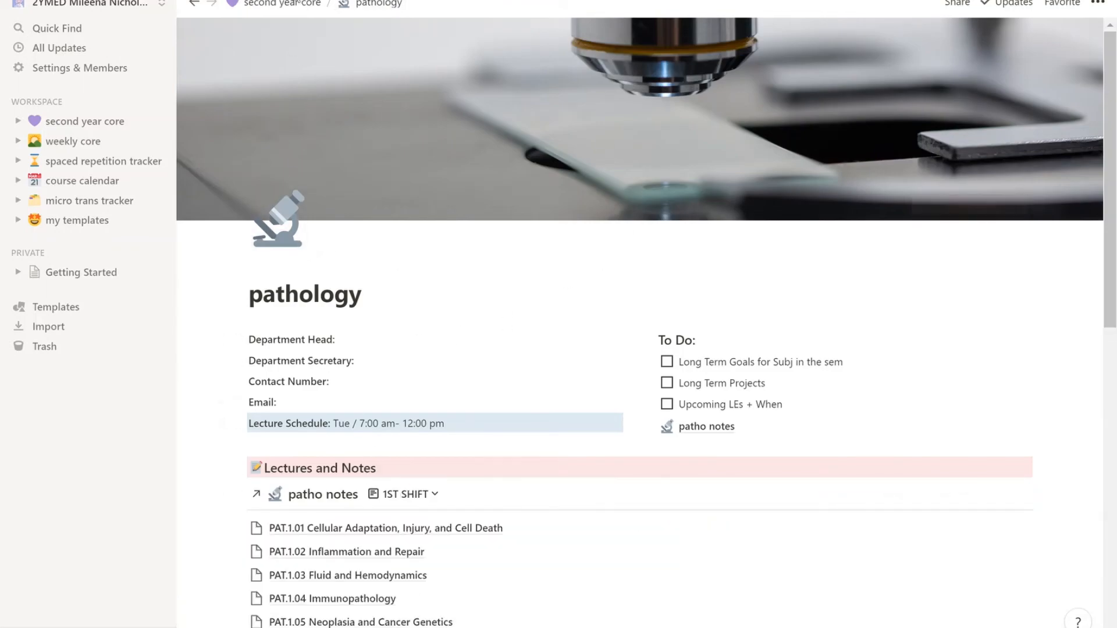
click(294, 4)
scroll(356, 358, down, 3)
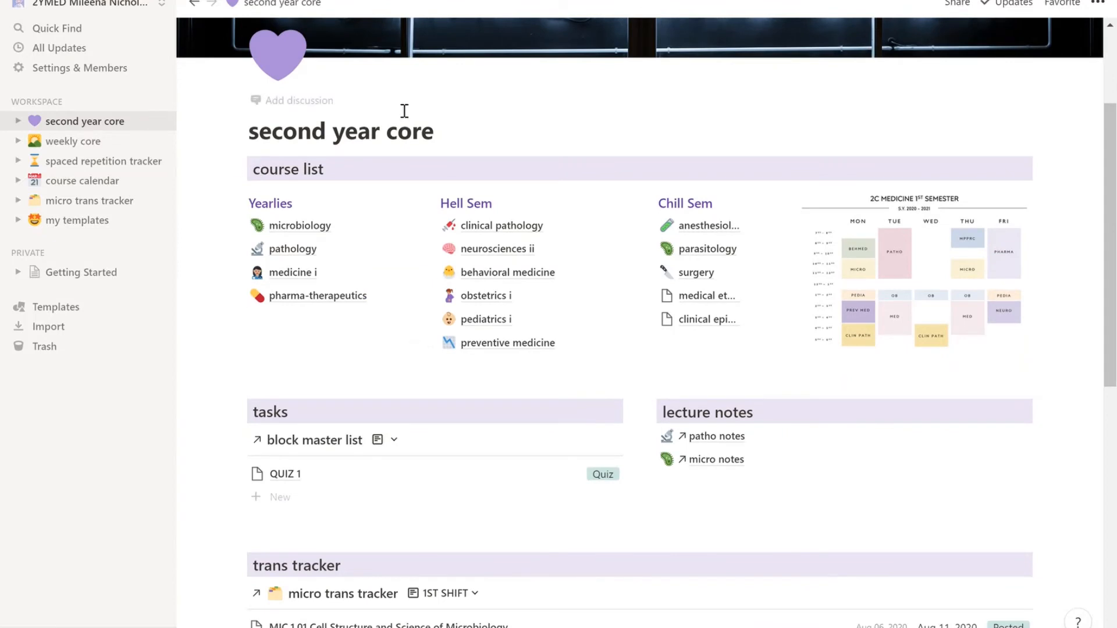
click(316, 251)
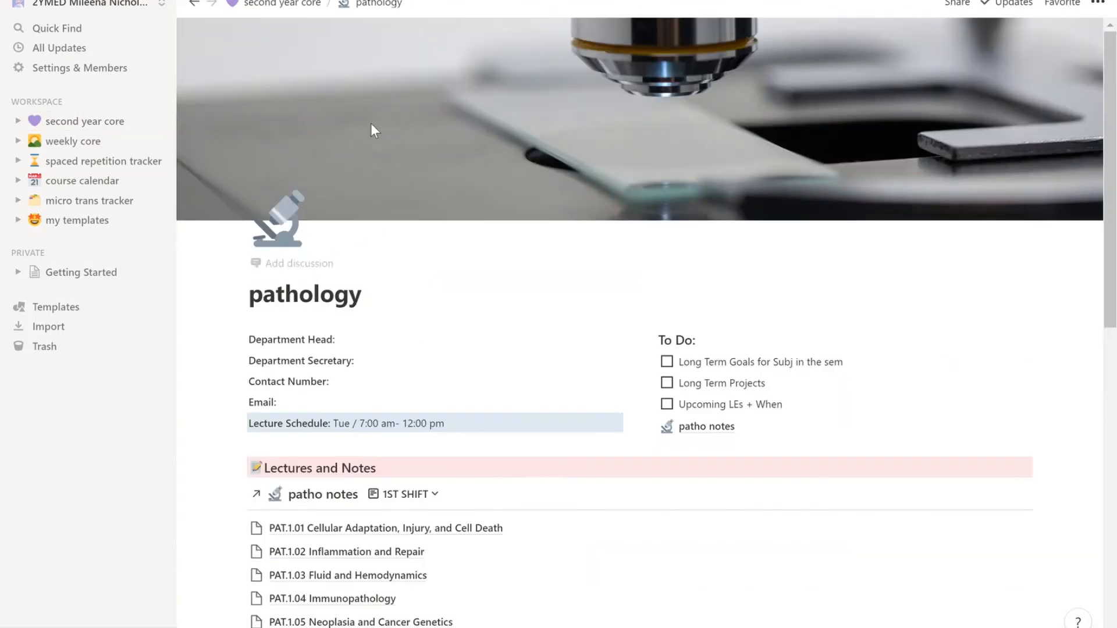
Examine the pathology page's sections and the views available for its linked patho notes list.
scroll(391, 428, down, 5)
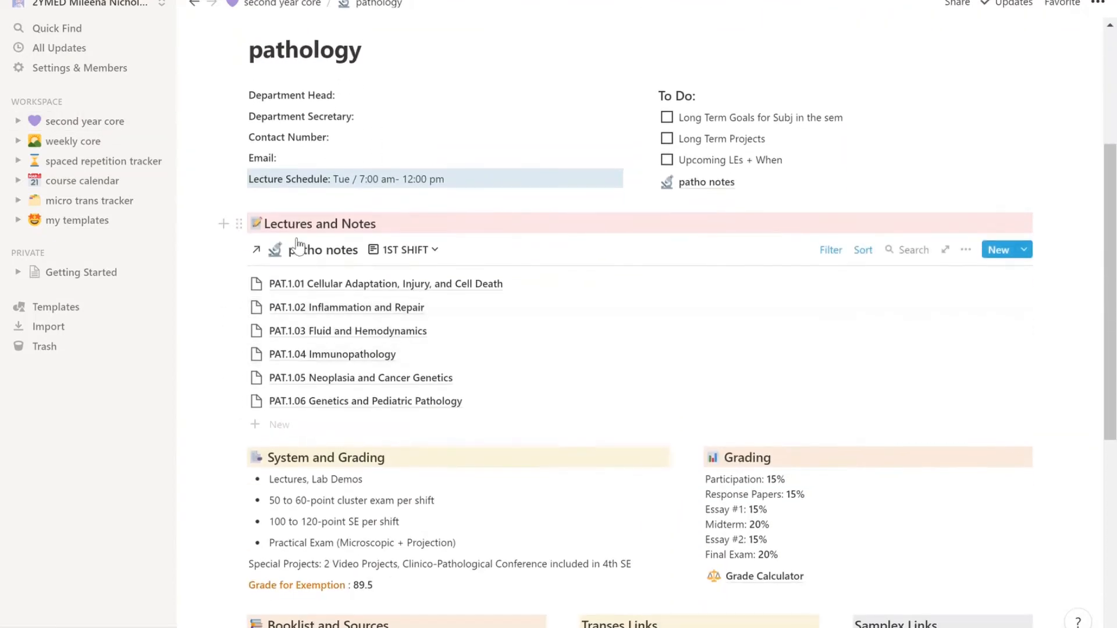
scroll(298, 247, down, 3)
scroll(281, 456, up, 3)
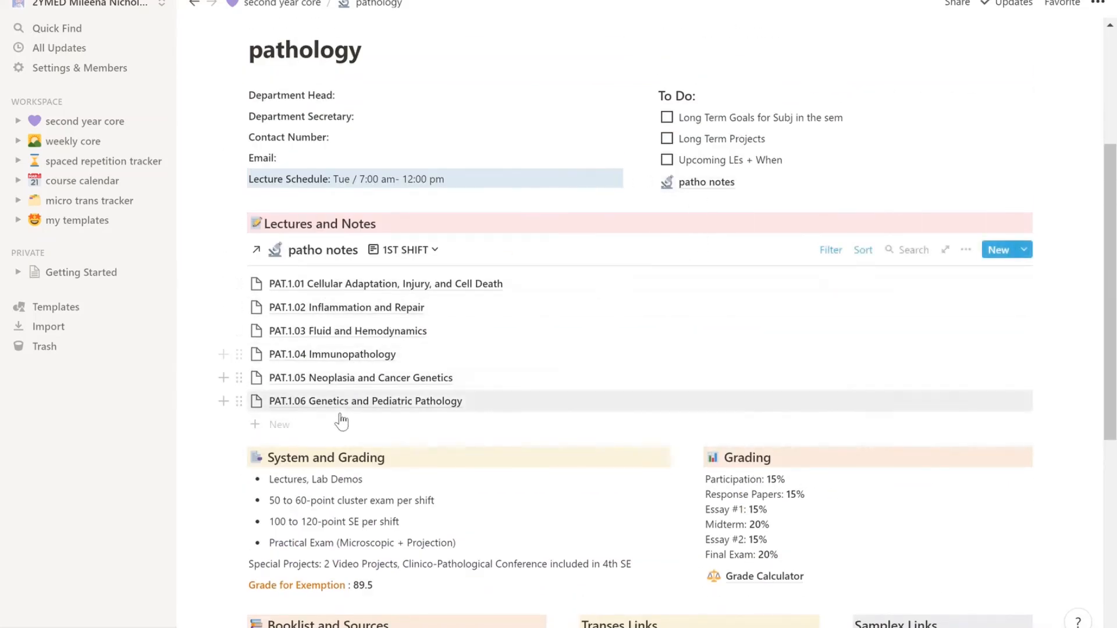
click(400, 250)
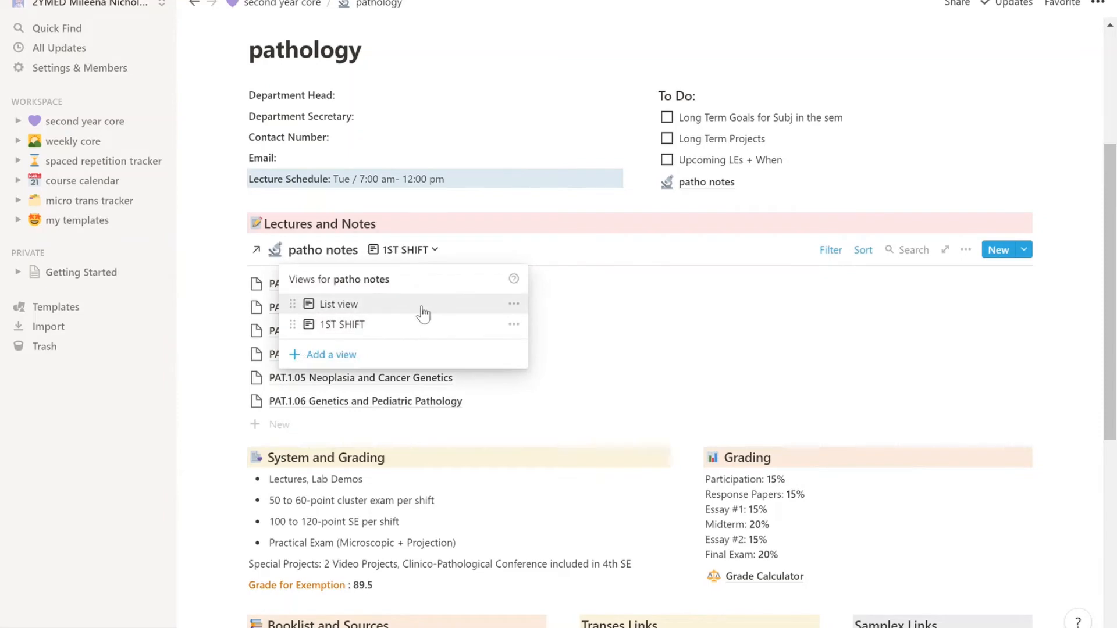
click(224, 311)
scroll(347, 320, up, 1)
scroll(348, 320, up, 2)
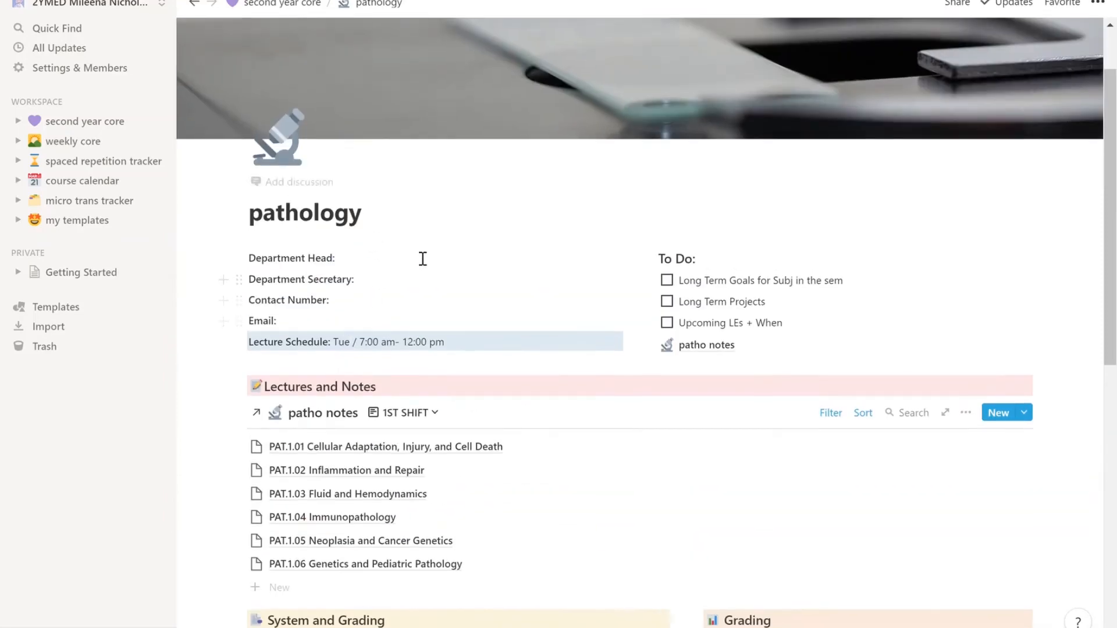
Open patho notes from the pathology page's To Do column, then return to pathology and review its sections.
click(715, 349)
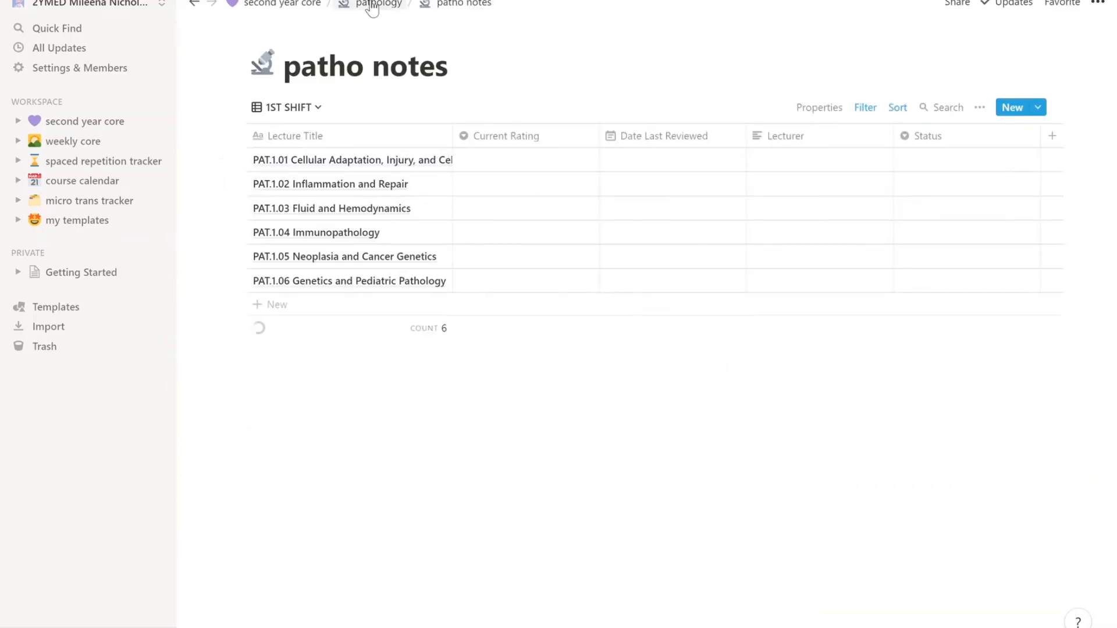
click(375, 4)
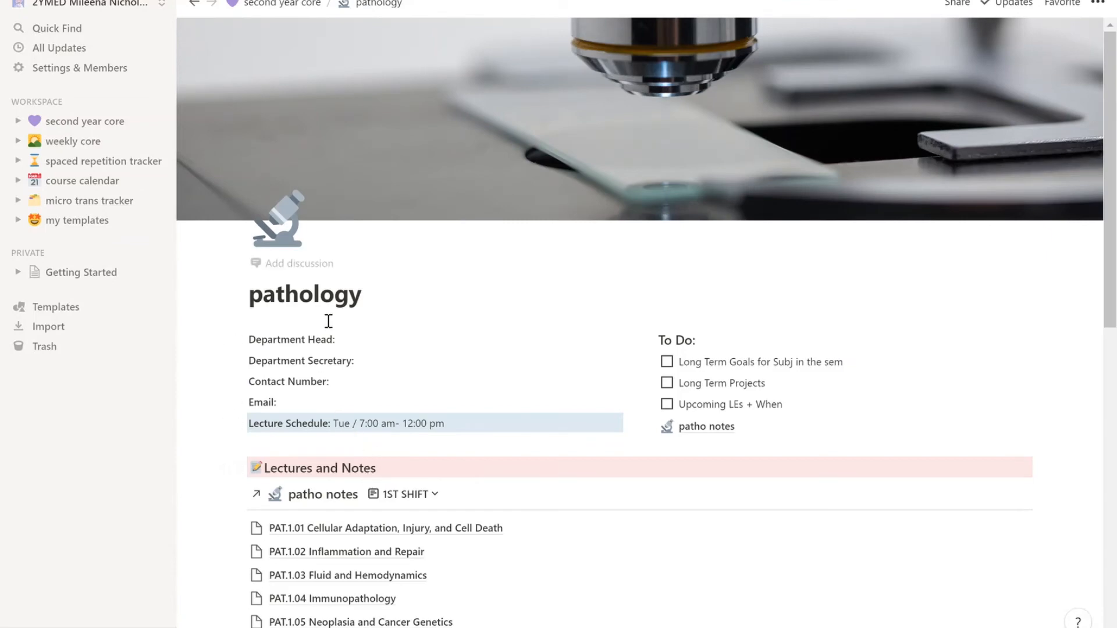
scroll(326, 322, down, 4)
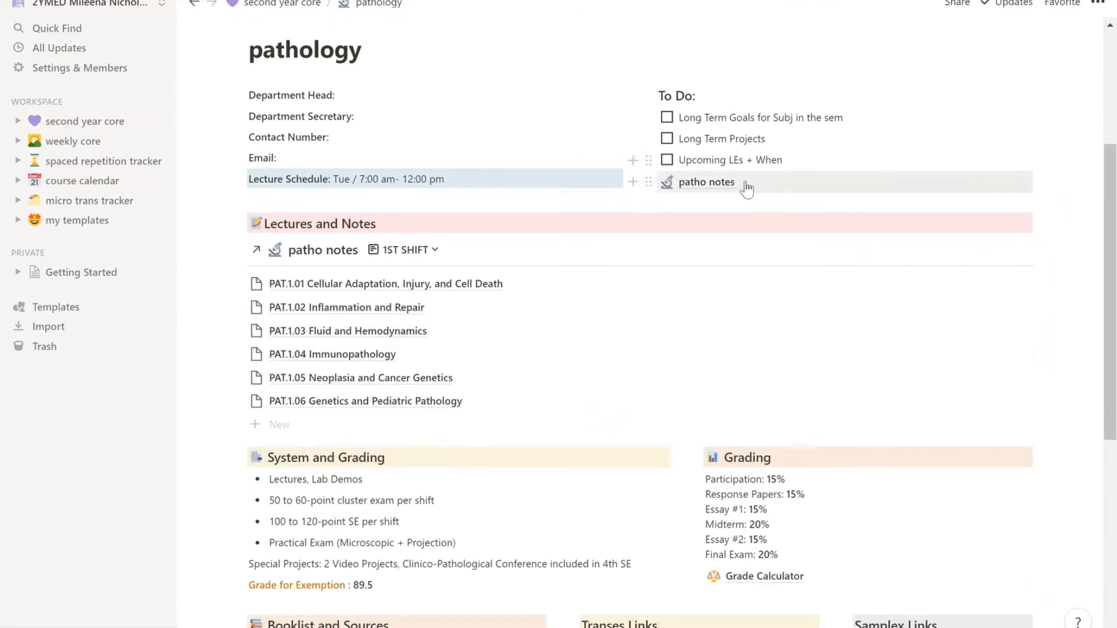
scroll(831, 222, up, 3)
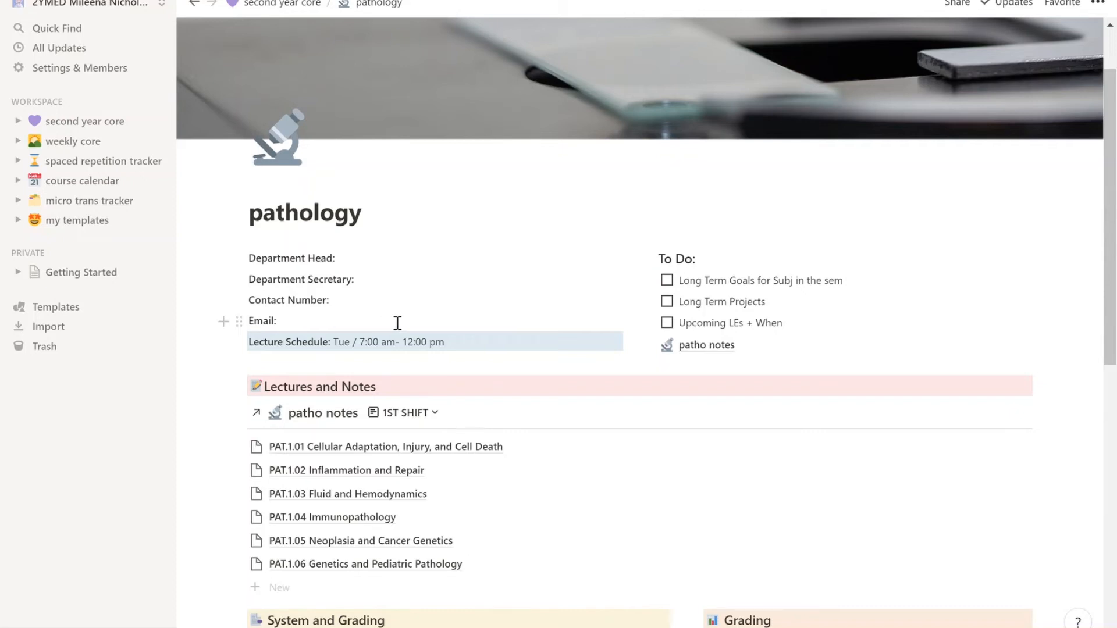
scroll(442, 335, down, 6)
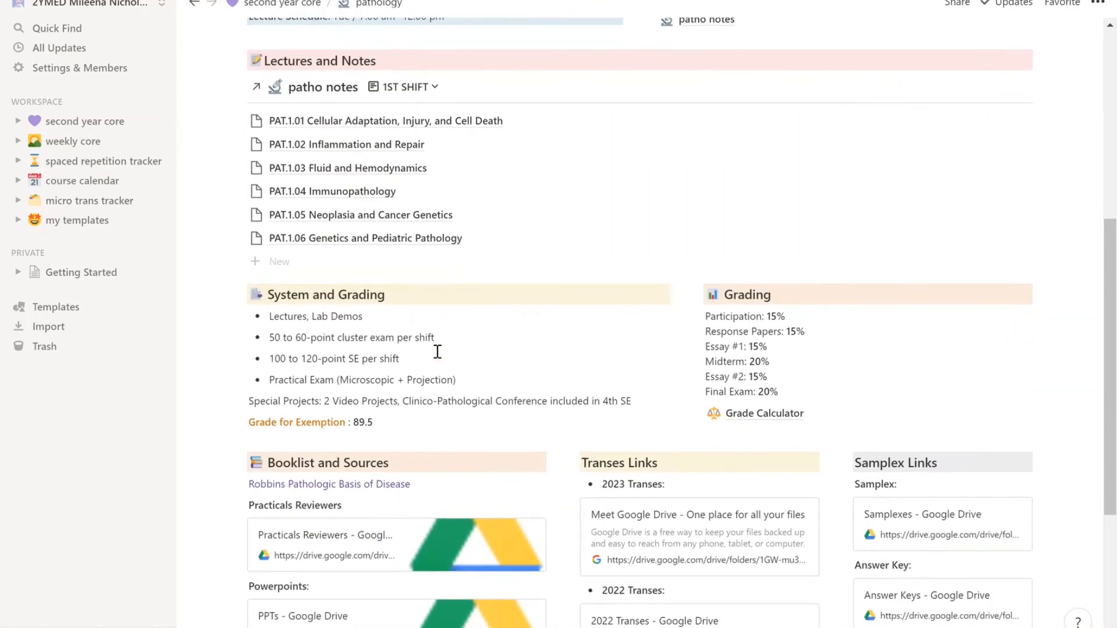
scroll(442, 348, down, 1)
scroll(598, 300, up, 7)
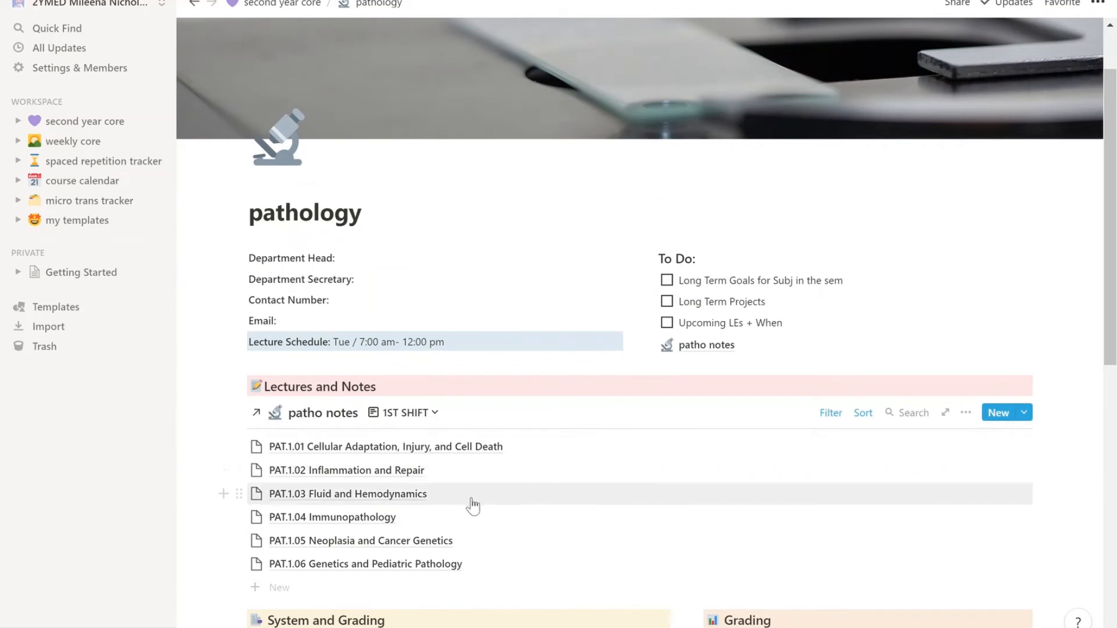
scroll(721, 274, down, 1)
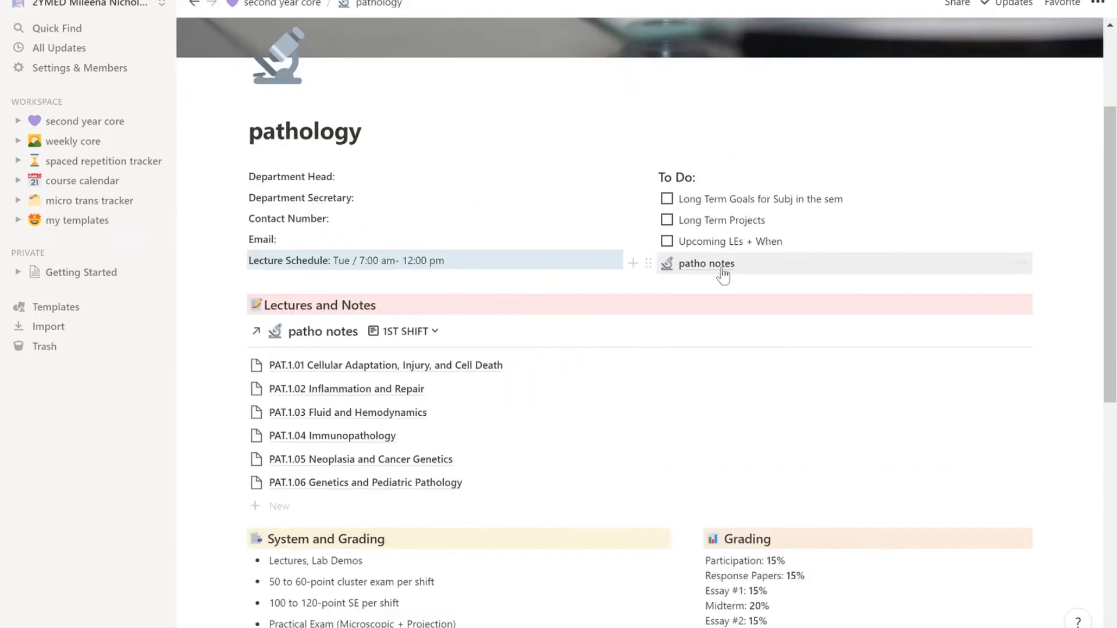
Revisit the patho notes database and come back to the linked list under Lectures and Notes on the pathology page.
click(721, 267)
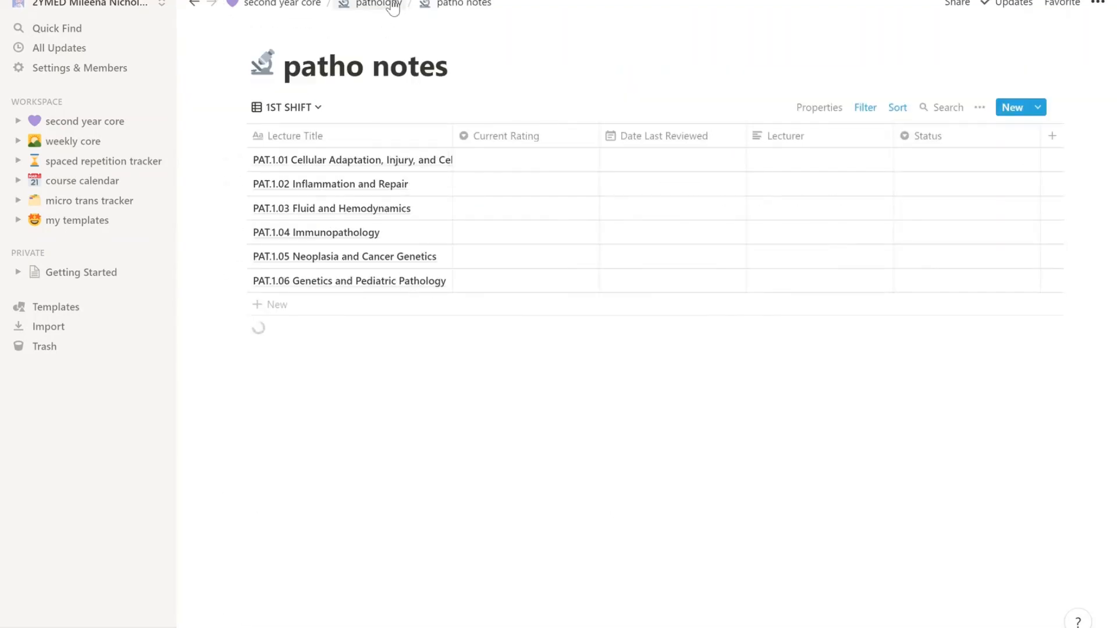
click(381, 4)
scroll(469, 447, down, 3)
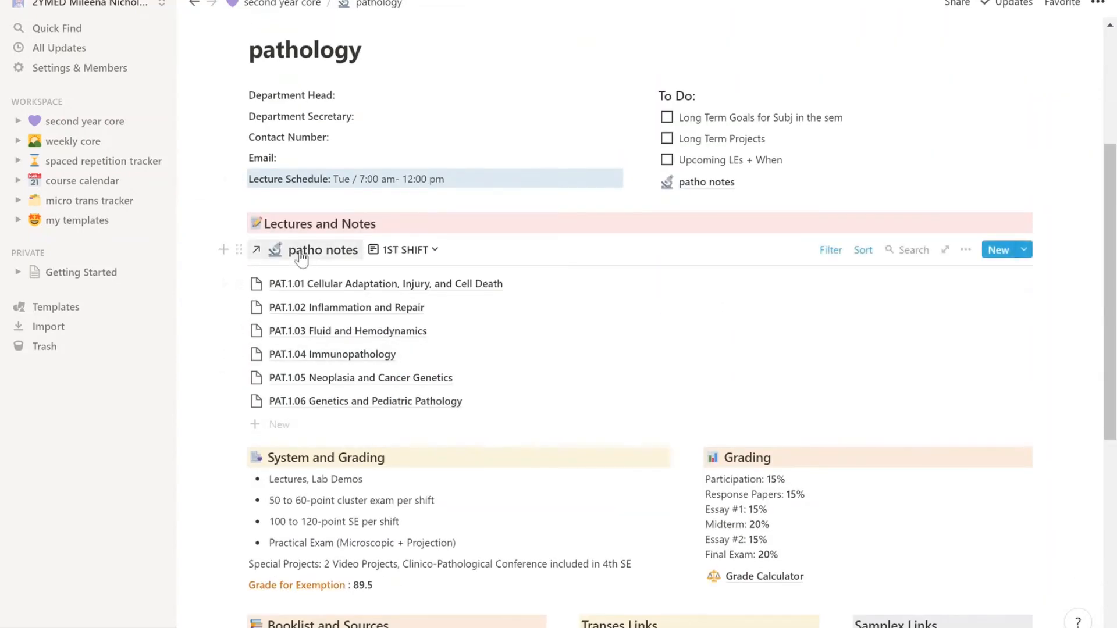
Delete the linked patho notes list under Lectures and Notes and create a new linked database of patho notes in its place.
click(238, 251)
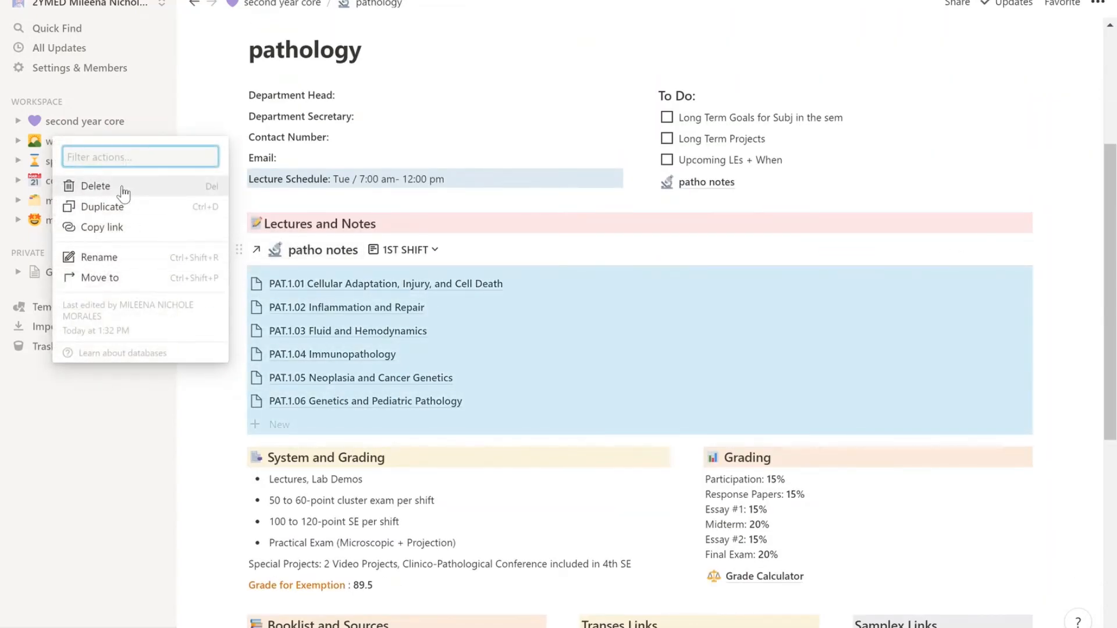
click(95, 186)
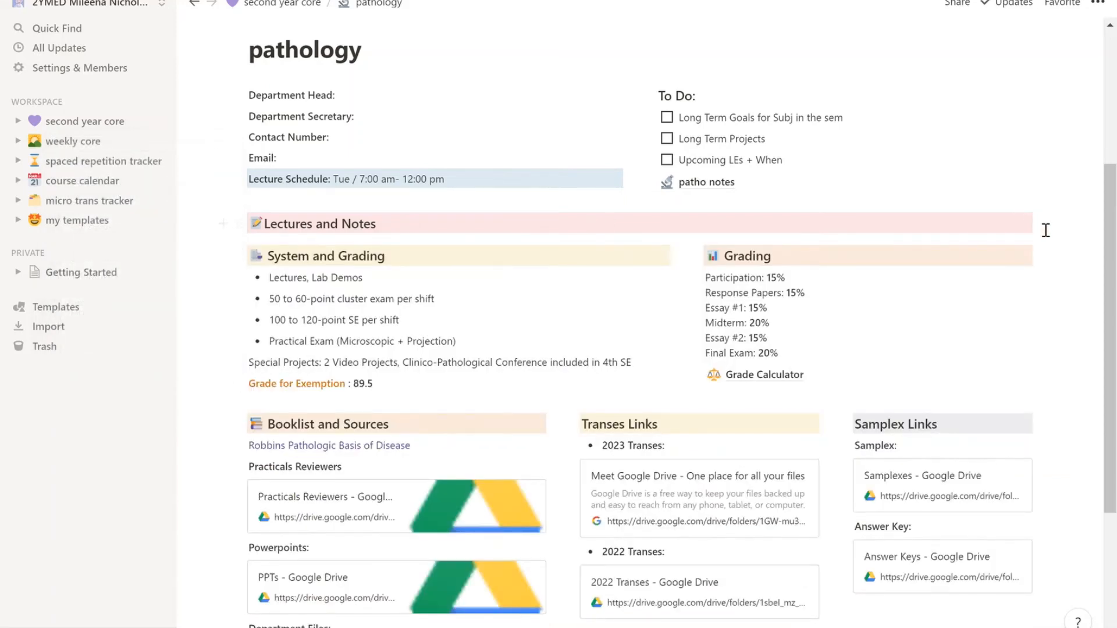
key(Return)
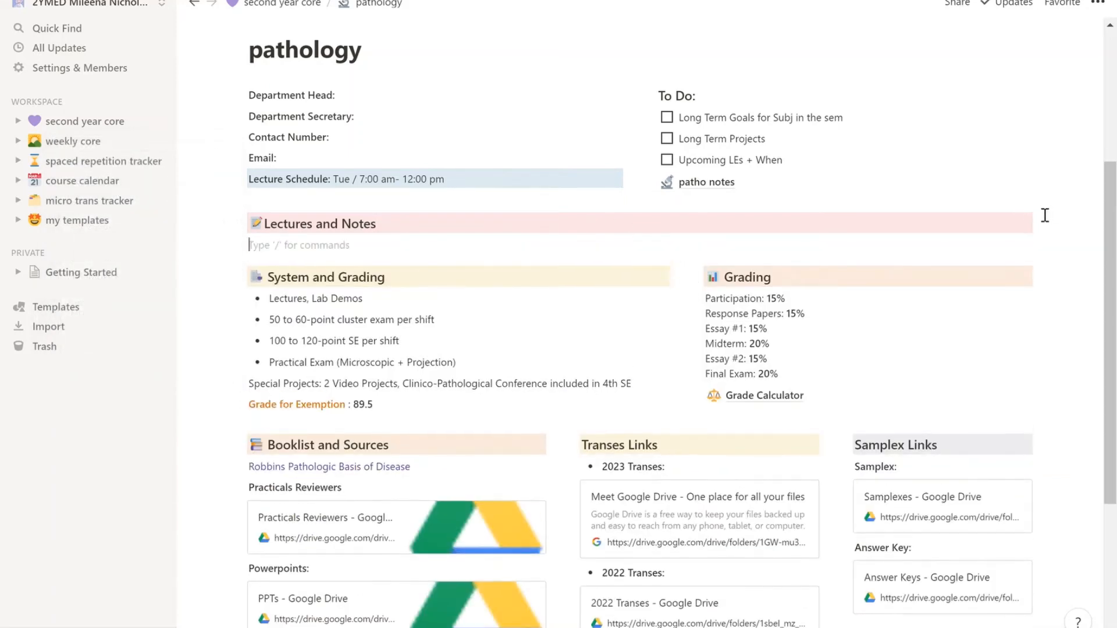
text(/LINK)
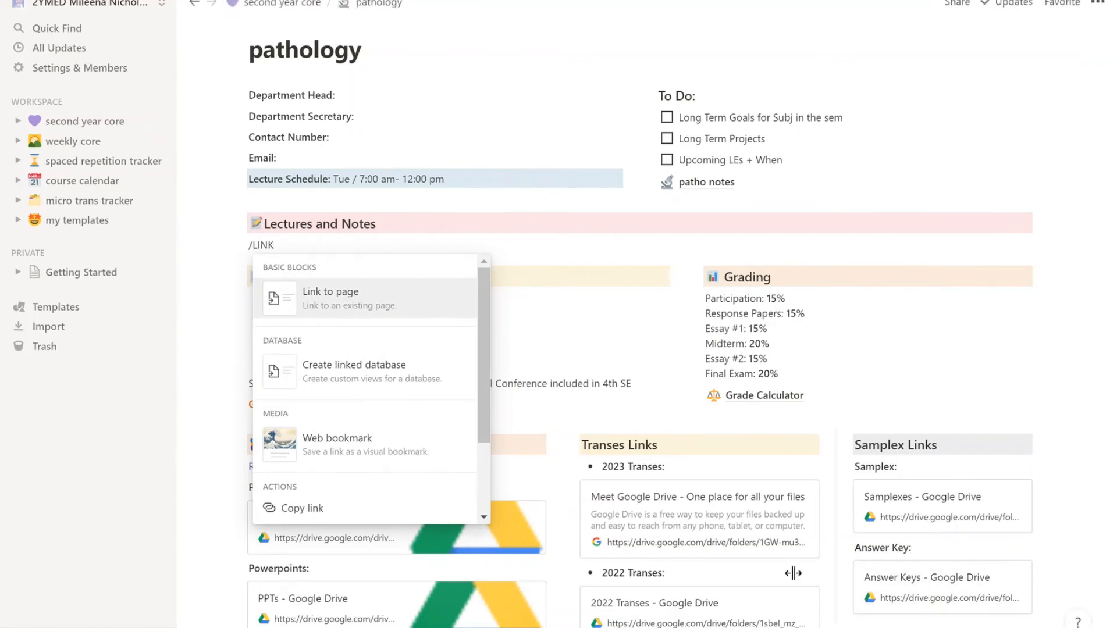
click(379, 386)
text(P)
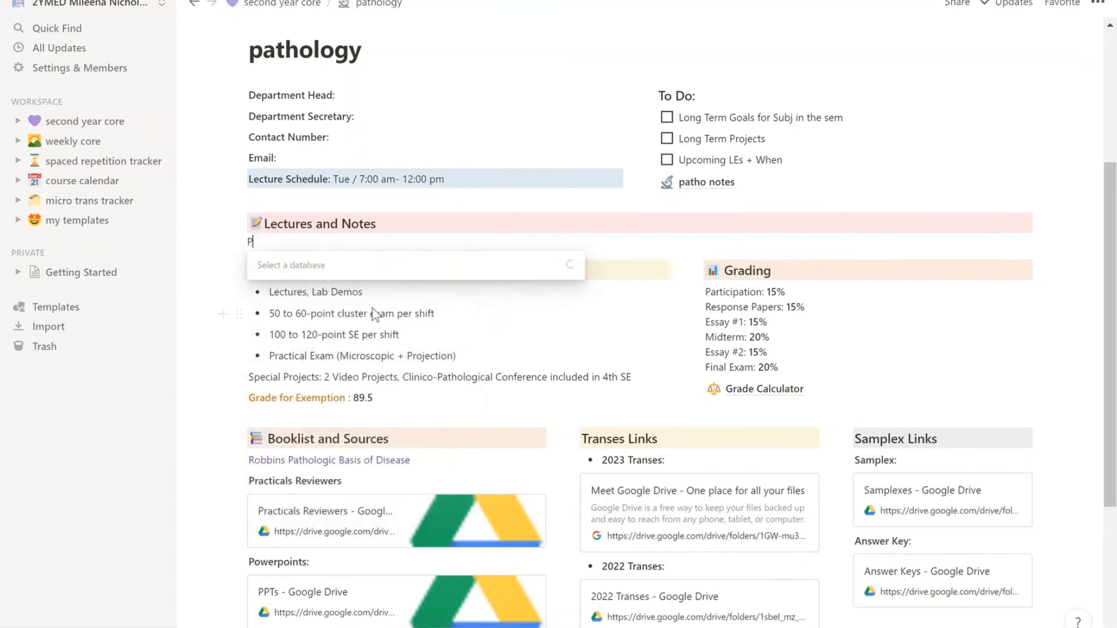
text(ATHO NOTES)
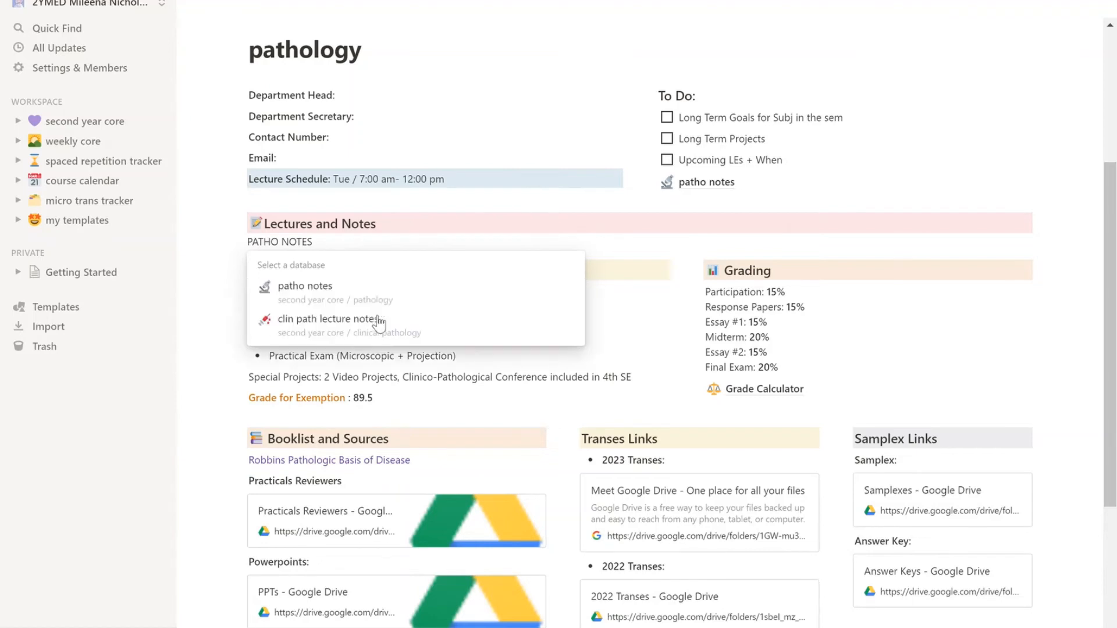
click(386, 293)
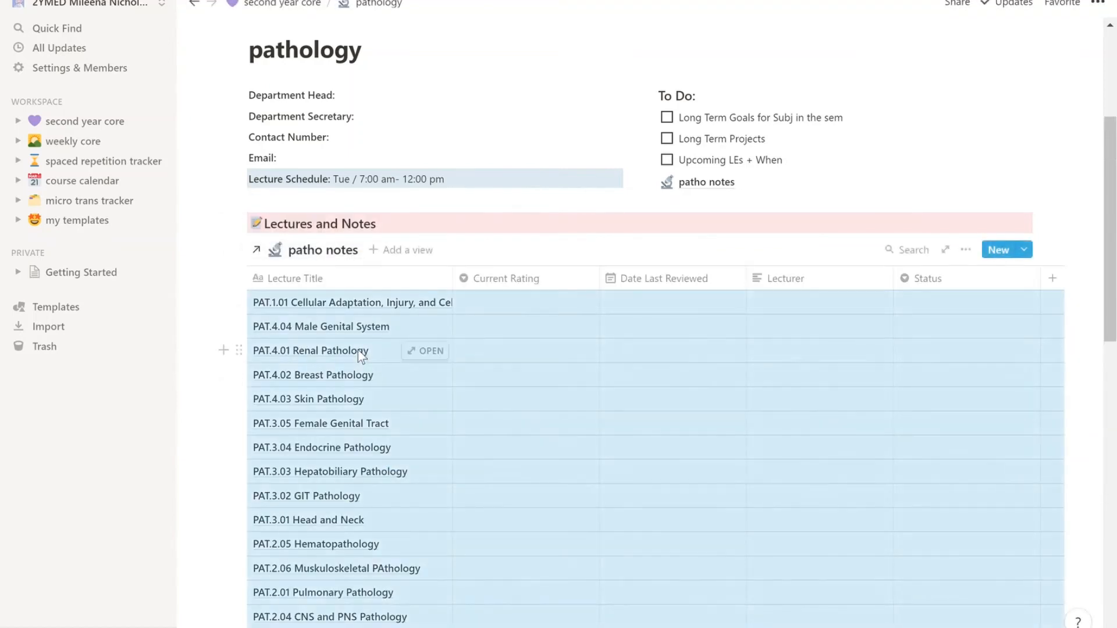
Add a List view named 1ST SHIFT to the linked patho notes database.
scroll(411, 260, down, 3)
scroll(411, 257, up, 3)
click(411, 257)
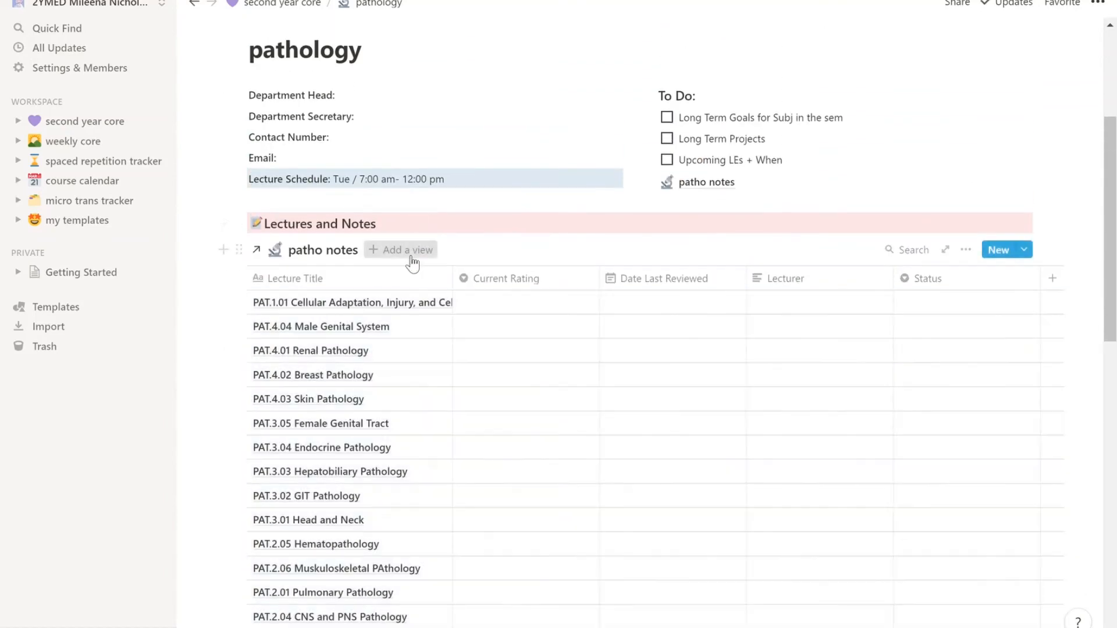
click(412, 263)
click(400, 444)
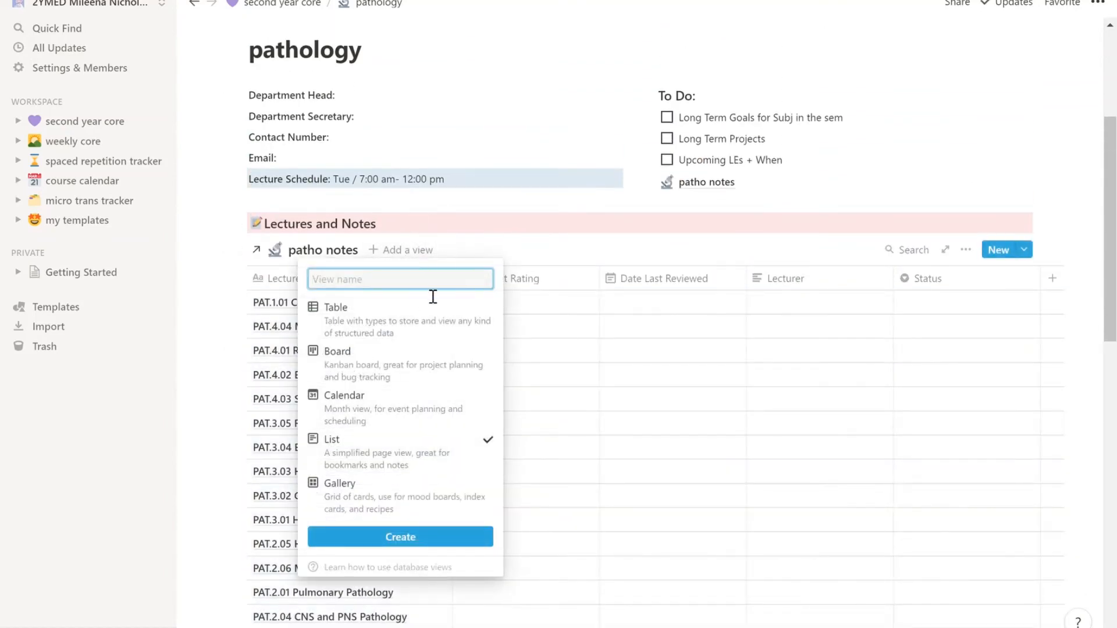
text(1ST SHIFT)
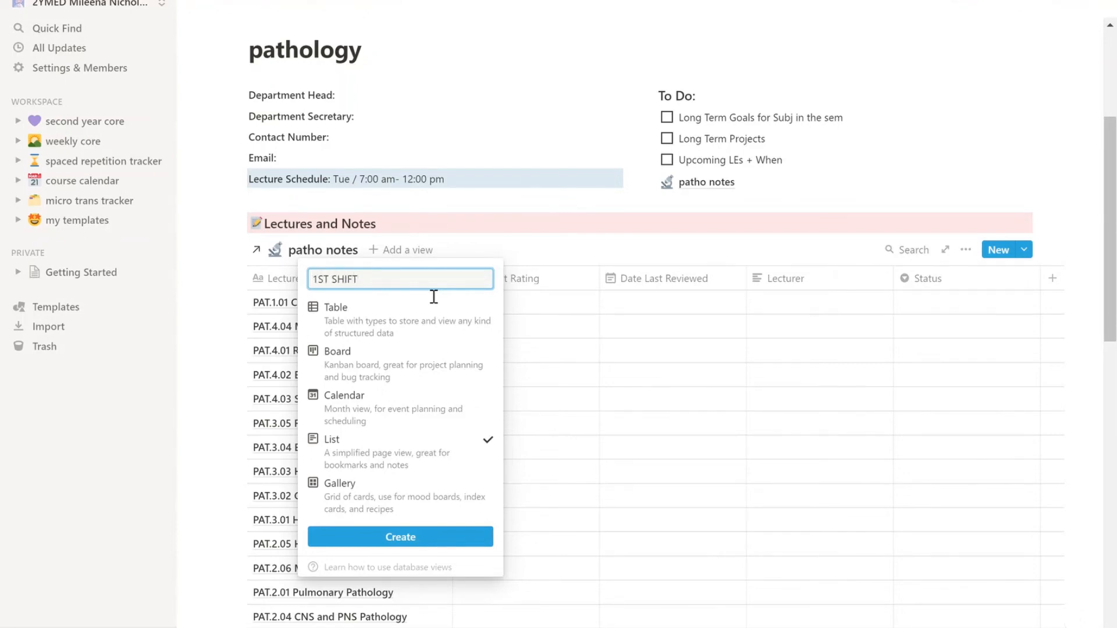
key(Return)
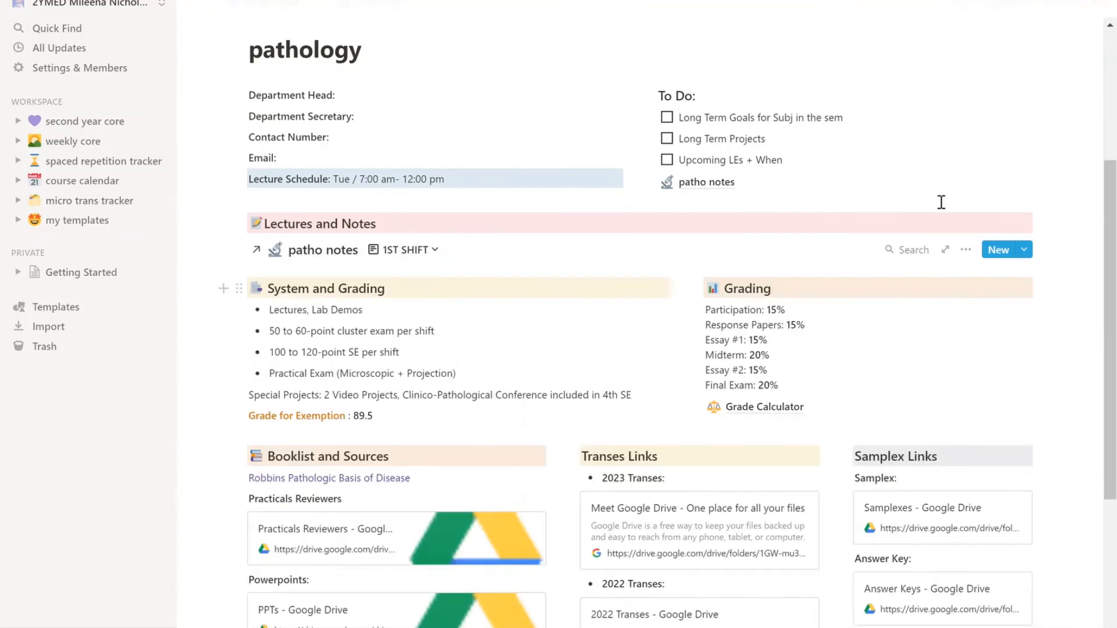
Filter the 1ST SHIFT view to entries whose Lecture Title contains "PAT.1.".
click(965, 250)
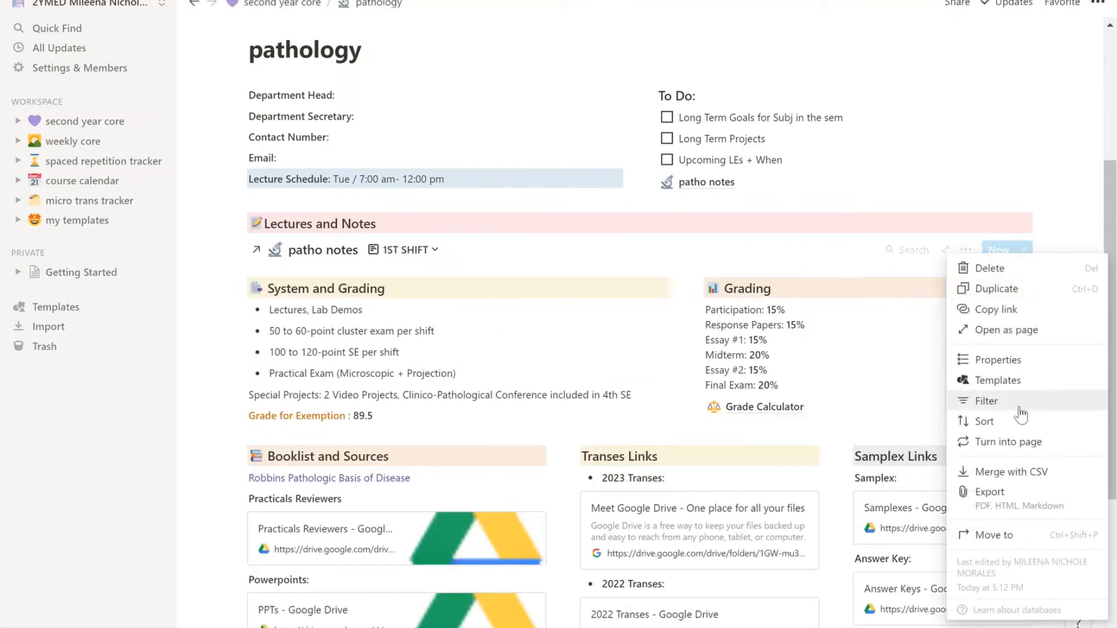
click(986, 400)
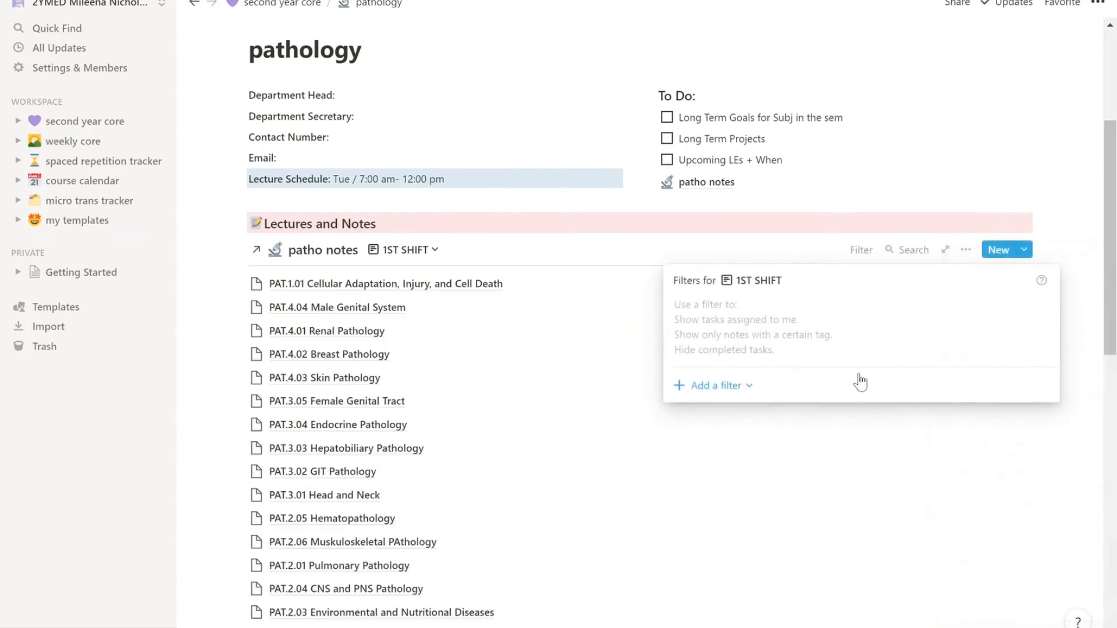
click(728, 386)
click(750, 432)
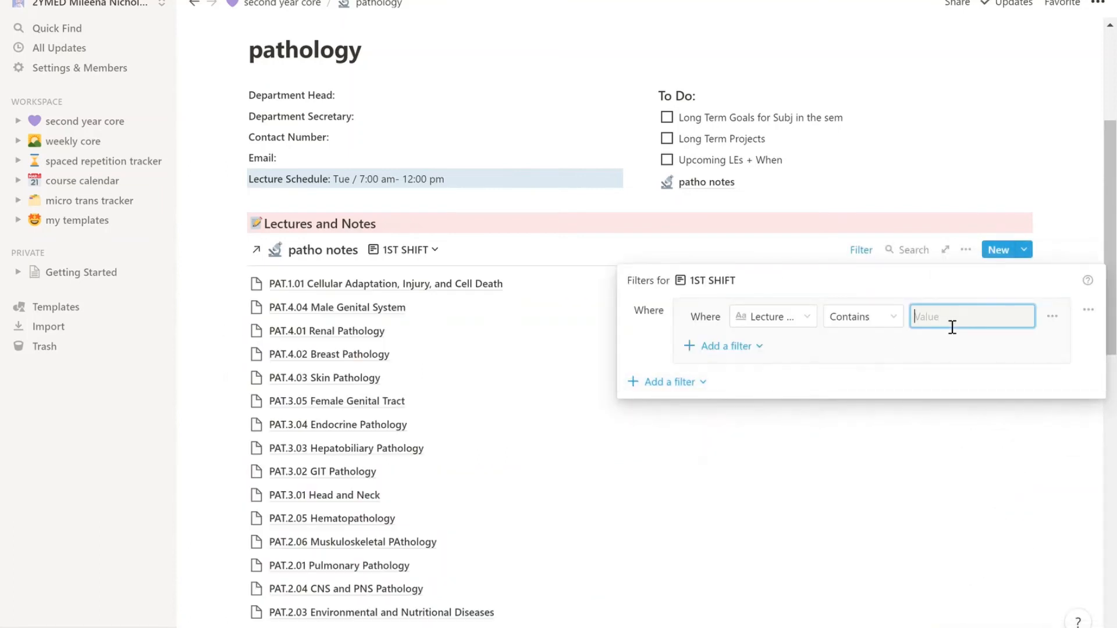
text(PAT.1.)
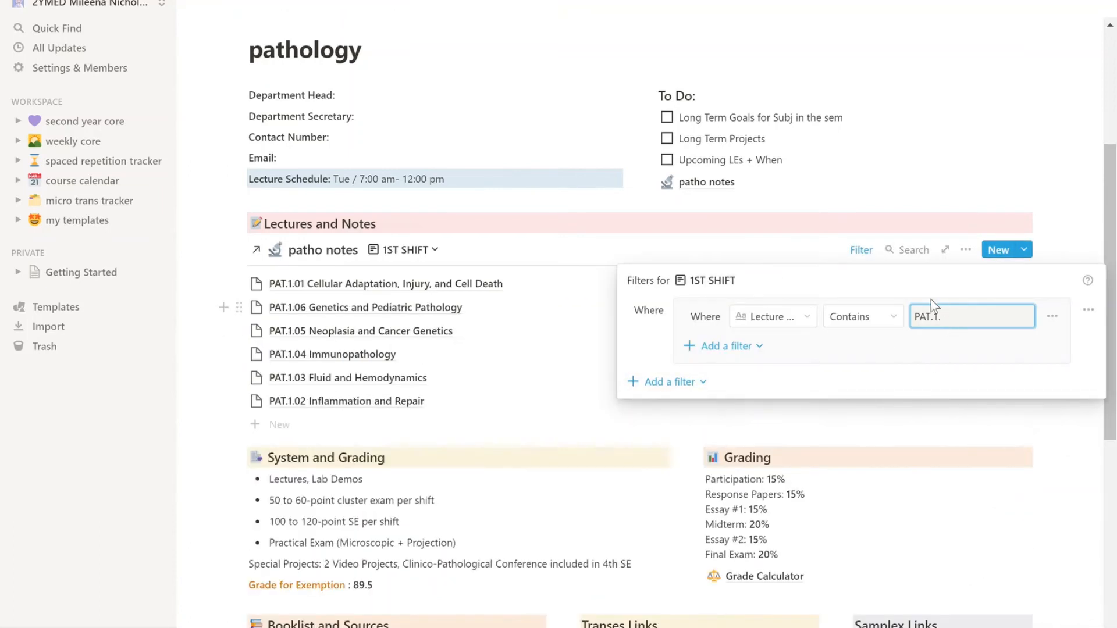
click(971, 256)
Sort the 1ST SHIFT view by Lecture Title in ascending order.
click(966, 250)
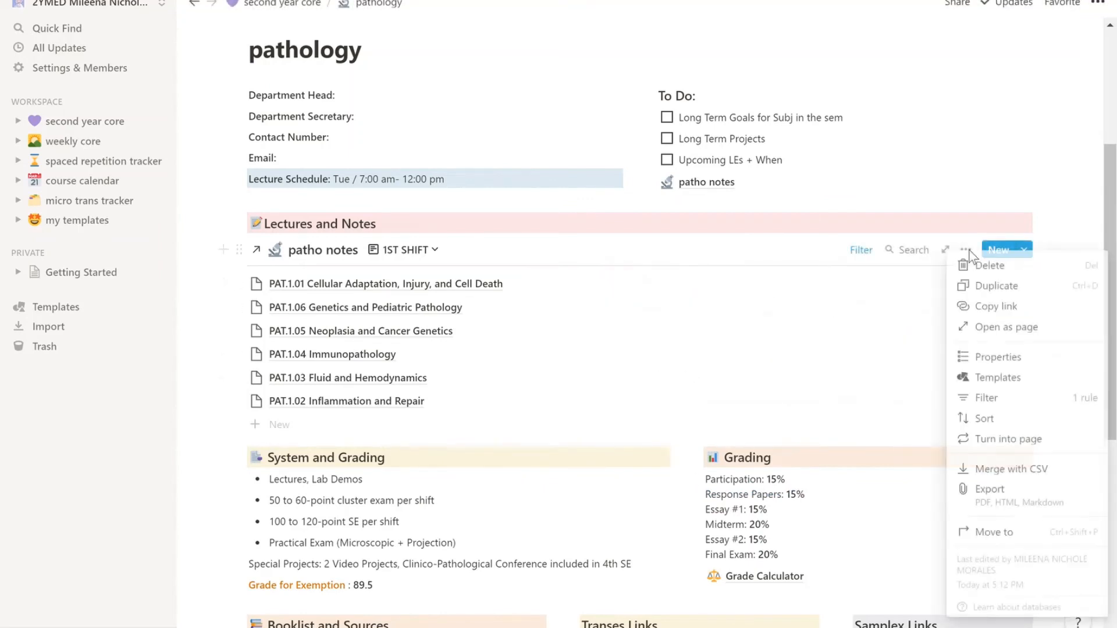
click(1013, 420)
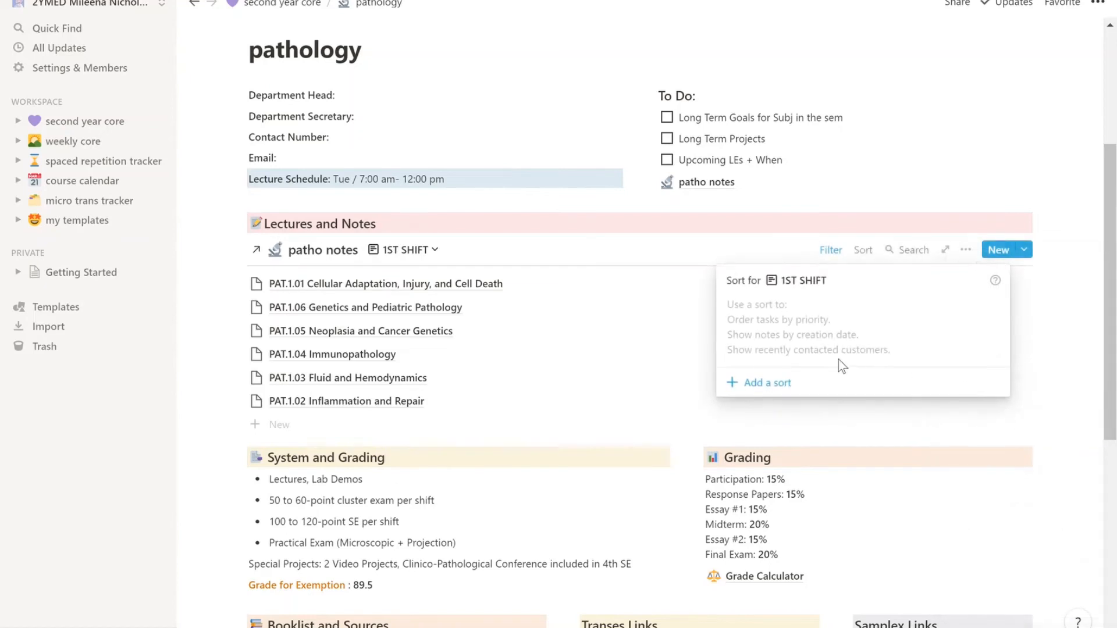
click(841, 383)
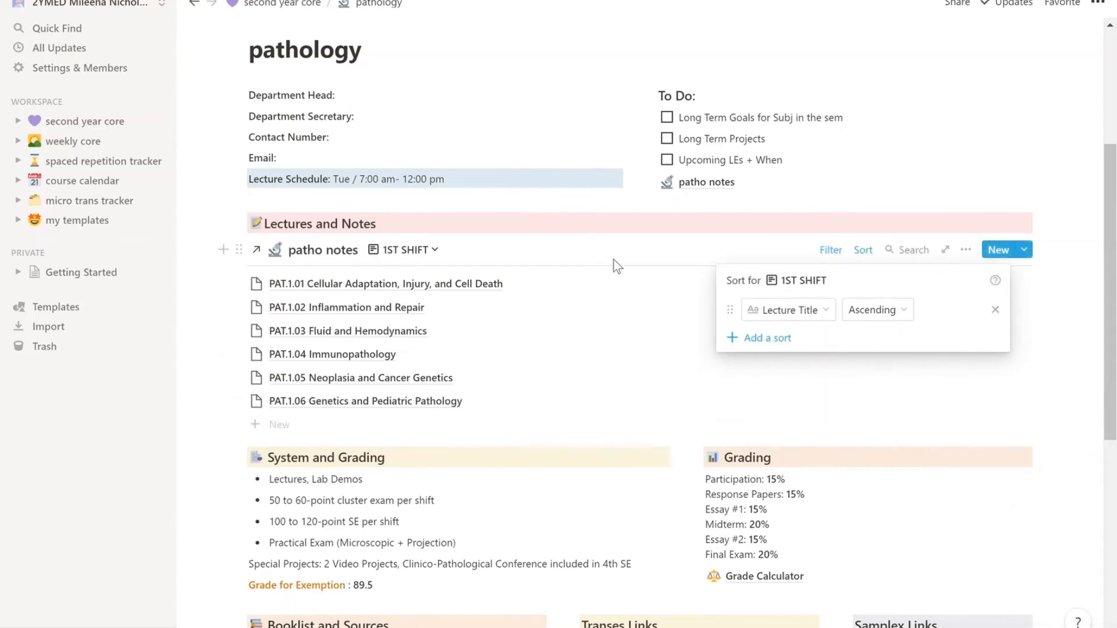
click(1012, 317)
Review the course requirements under System and Grading and the percentage breakdown under Grading on the pathology page.
scroll(617, 459, down, 2)
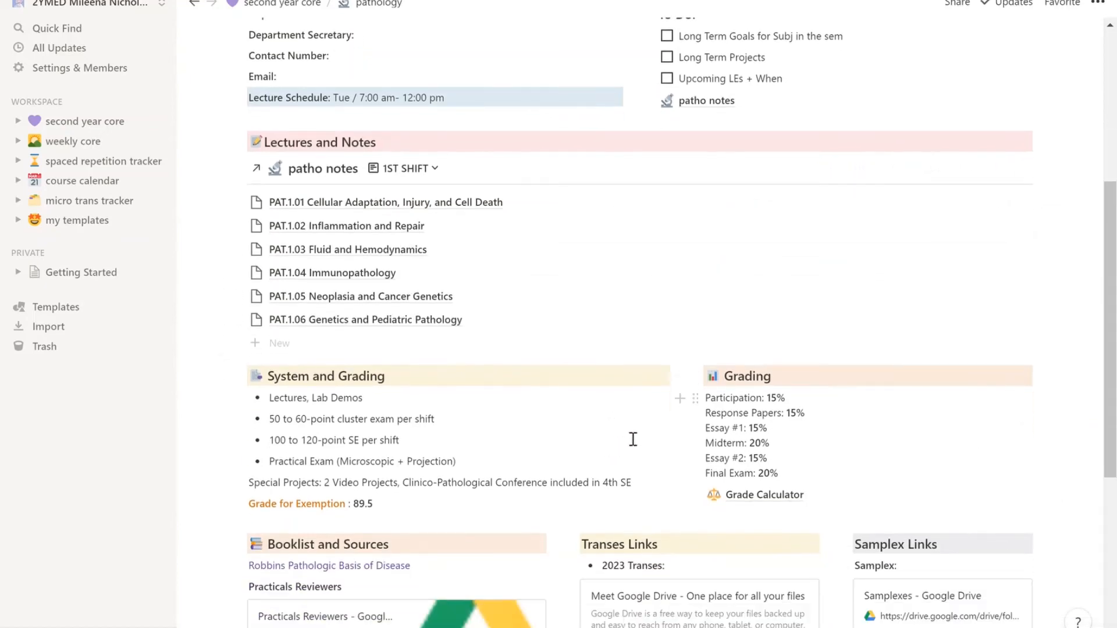
scroll(602, 451, down, 4)
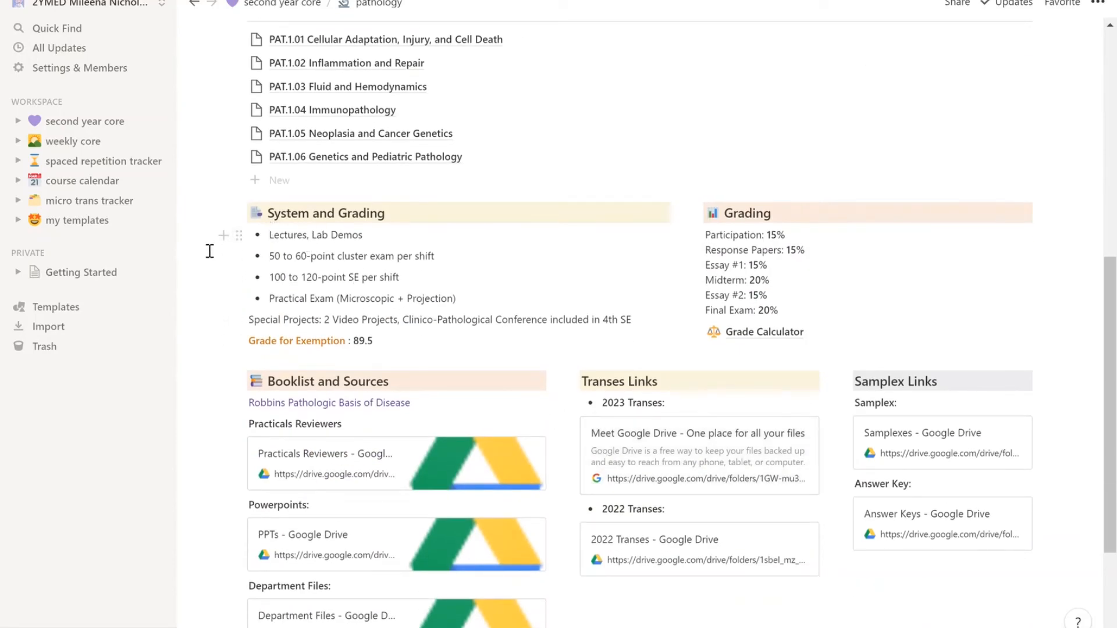
drag(211, 242, 630, 344)
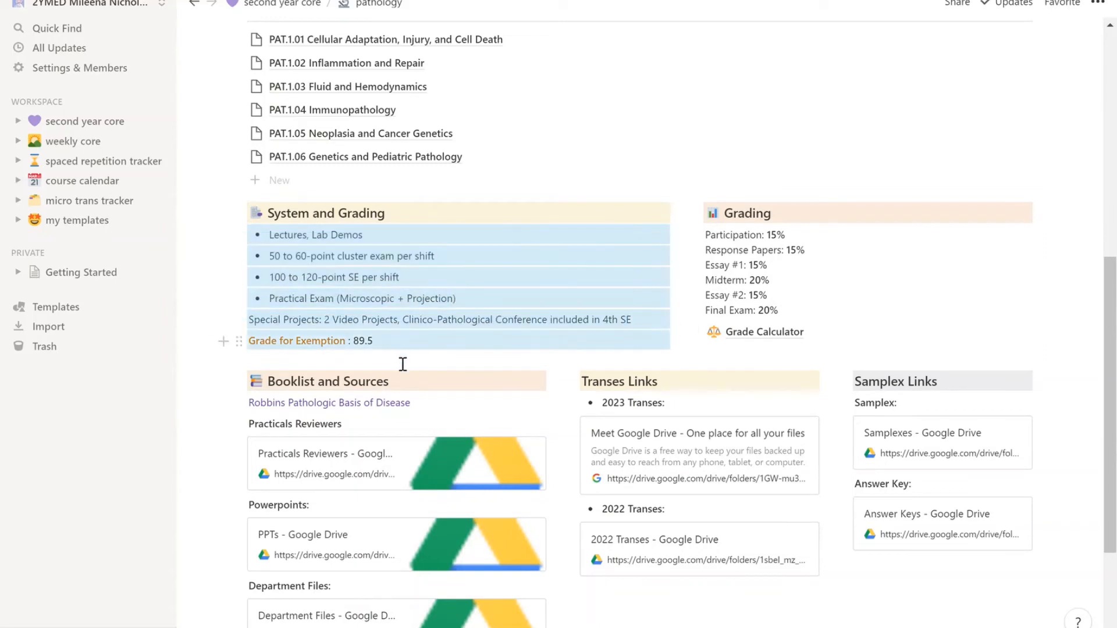
click(1064, 260)
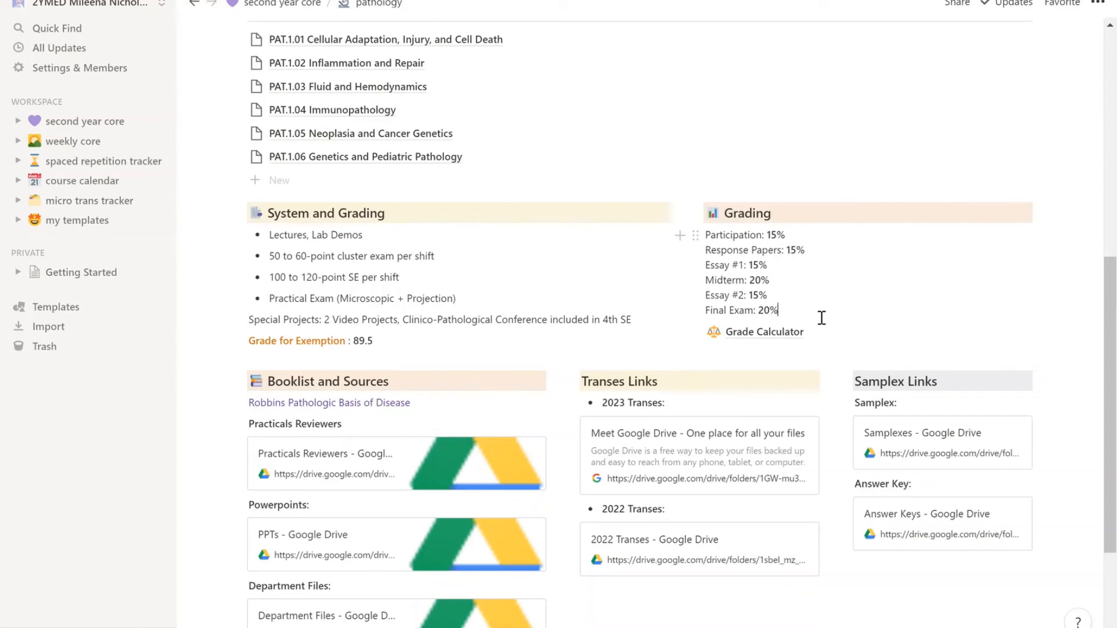
drag(822, 318, 727, 249)
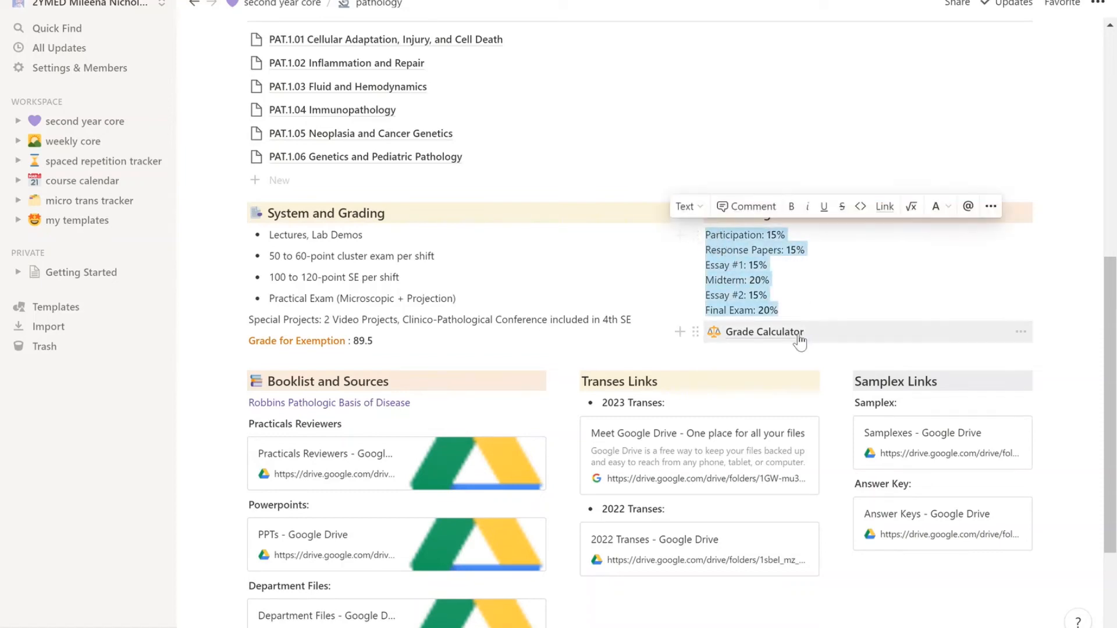
Open the Grade Calculator, look through its assignment and quiz tables, and return to the pathology page.
click(799, 334)
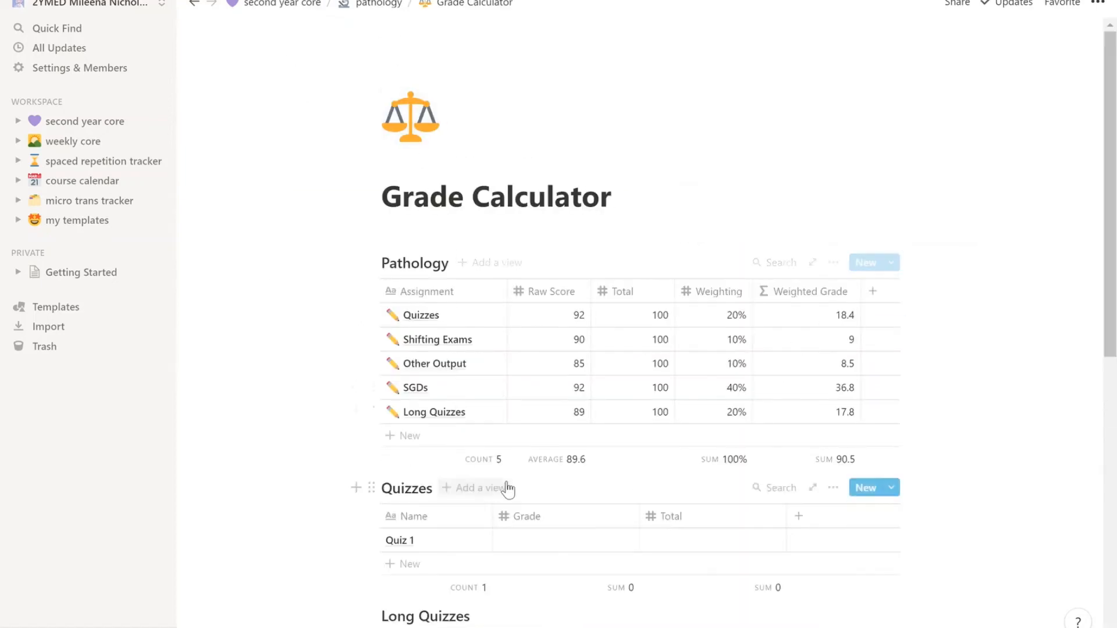
scroll(507, 489, down, 10)
scroll(535, 493, up, 10)
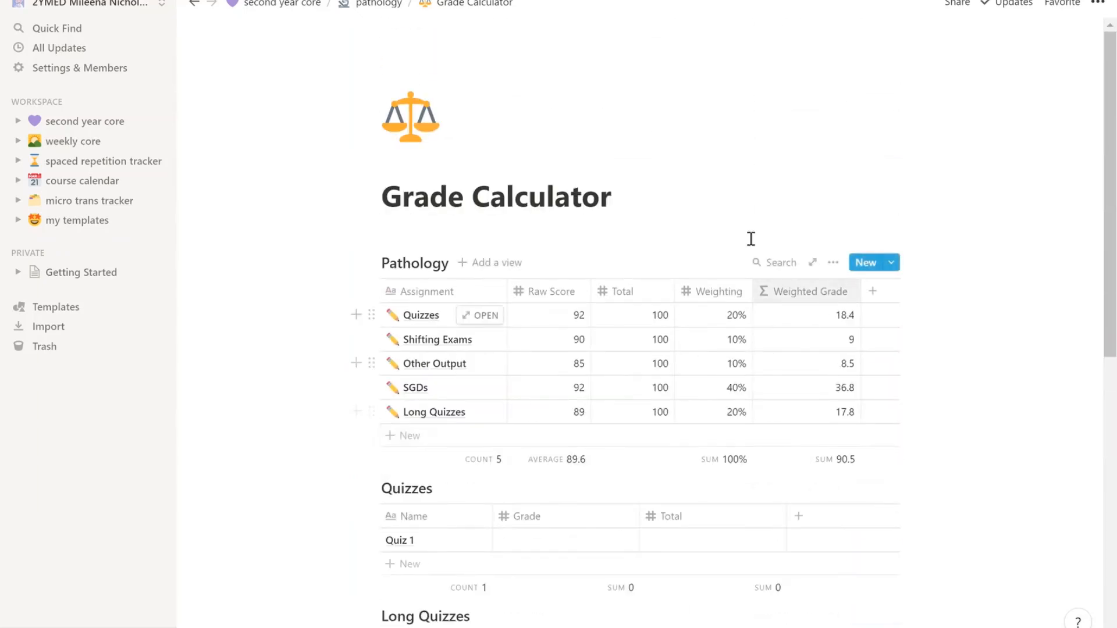
click(368, 6)
Examine the Grading breakdown again, along with the Booklist and Sources, Transes Links and Samplex Links sections.
scroll(981, 461, down, 6)
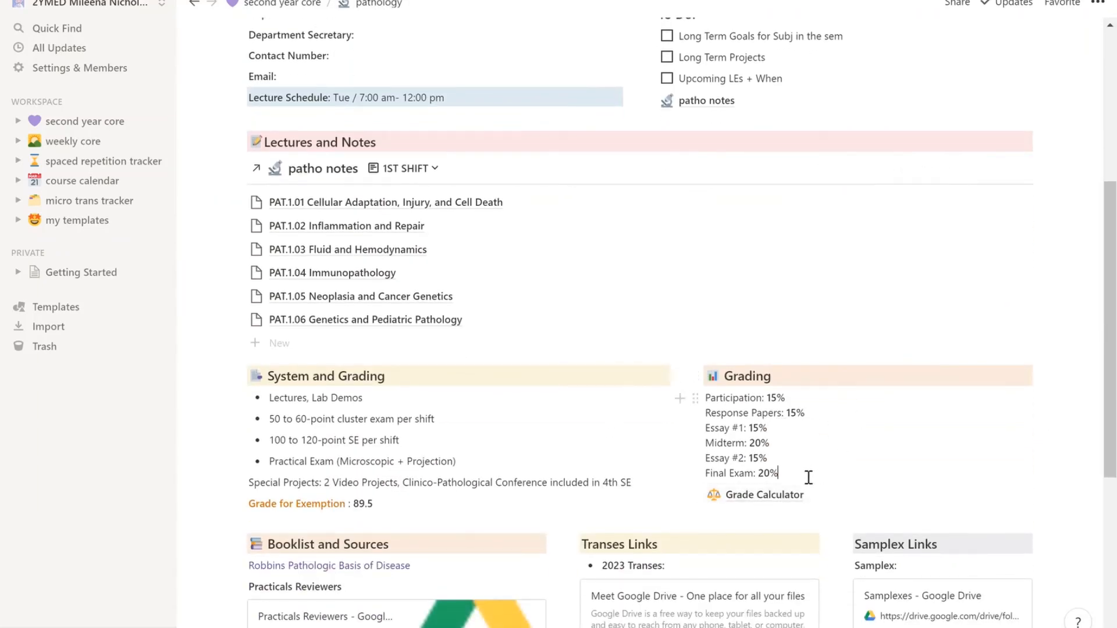
drag(809, 477, 719, 398)
click(816, 483)
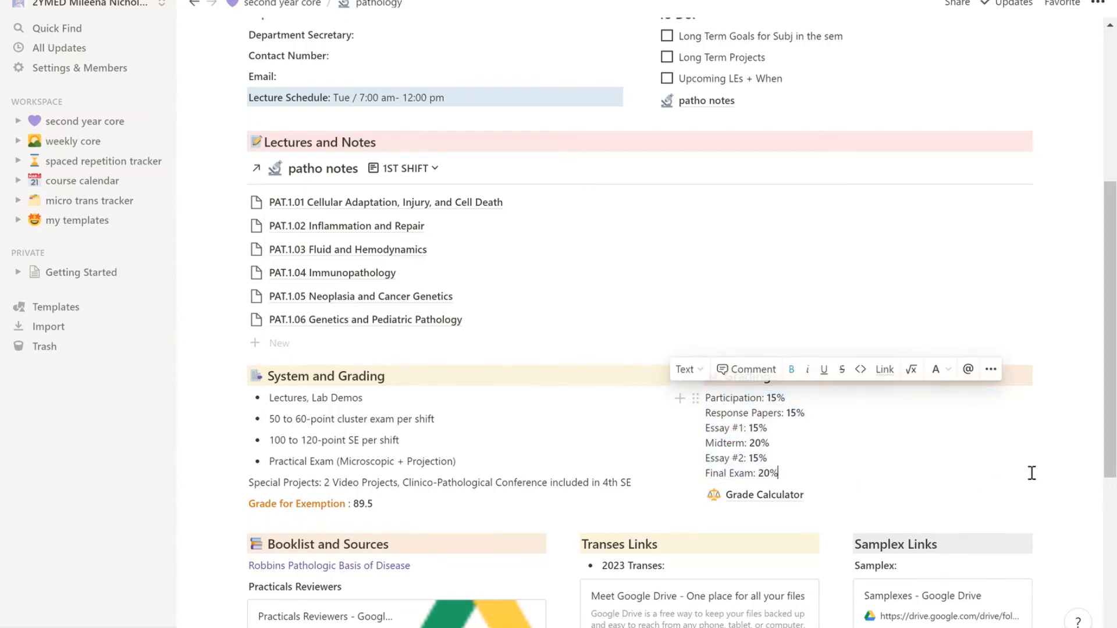
scroll(1065, 494, down, 6)
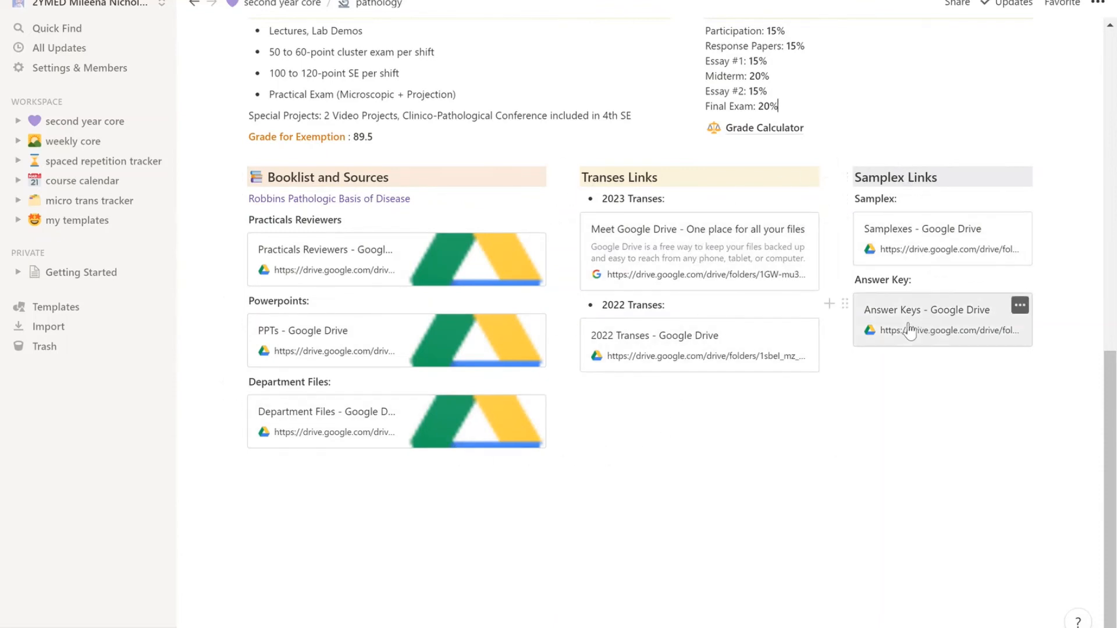
drag(421, 206, 245, 205)
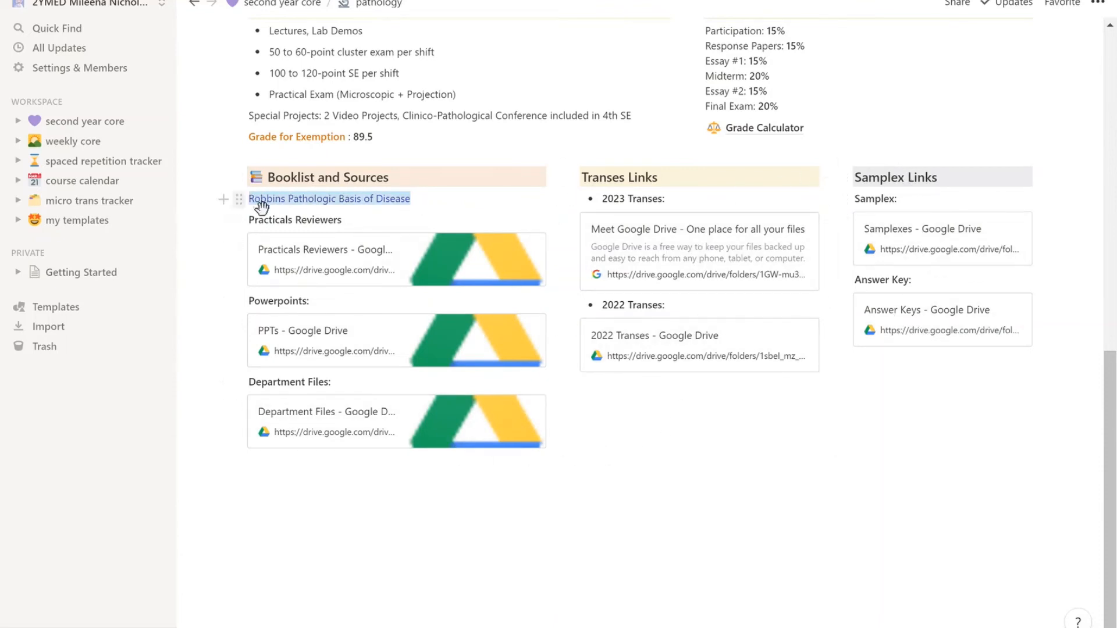
click(434, 208)
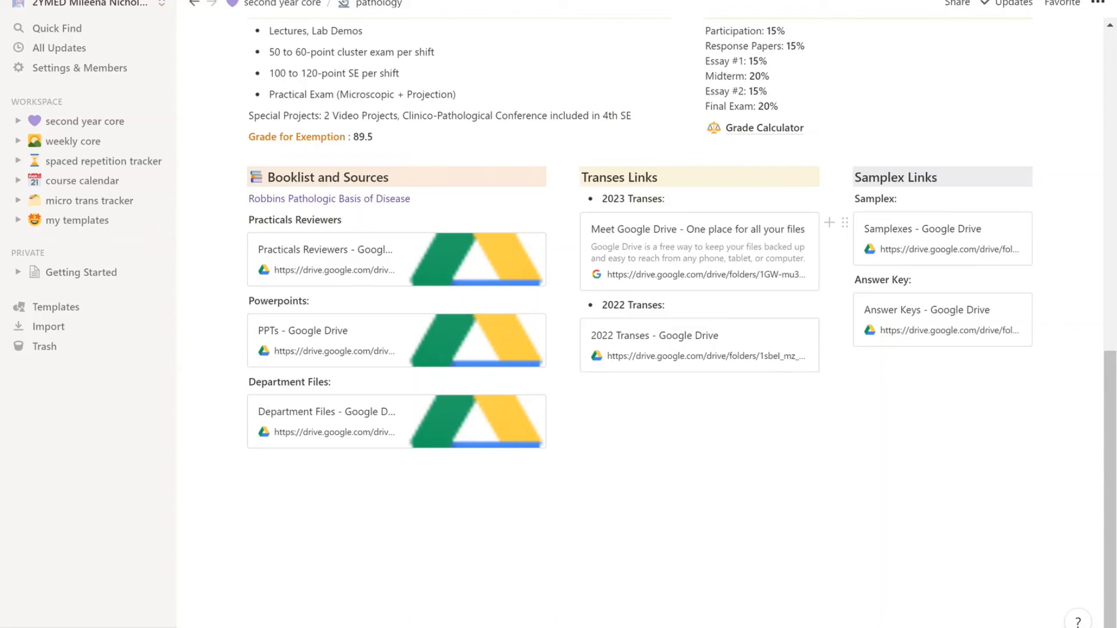
Return to the second year core page and go to its lecture notes section.
scroll(444, 526, up, 10)
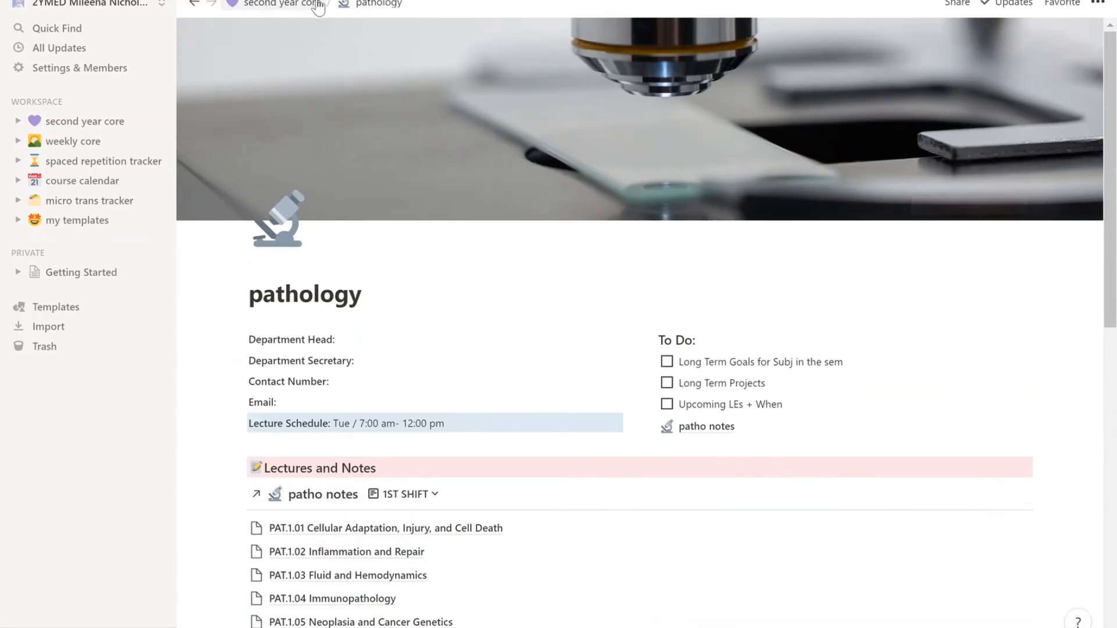
click(319, 7)
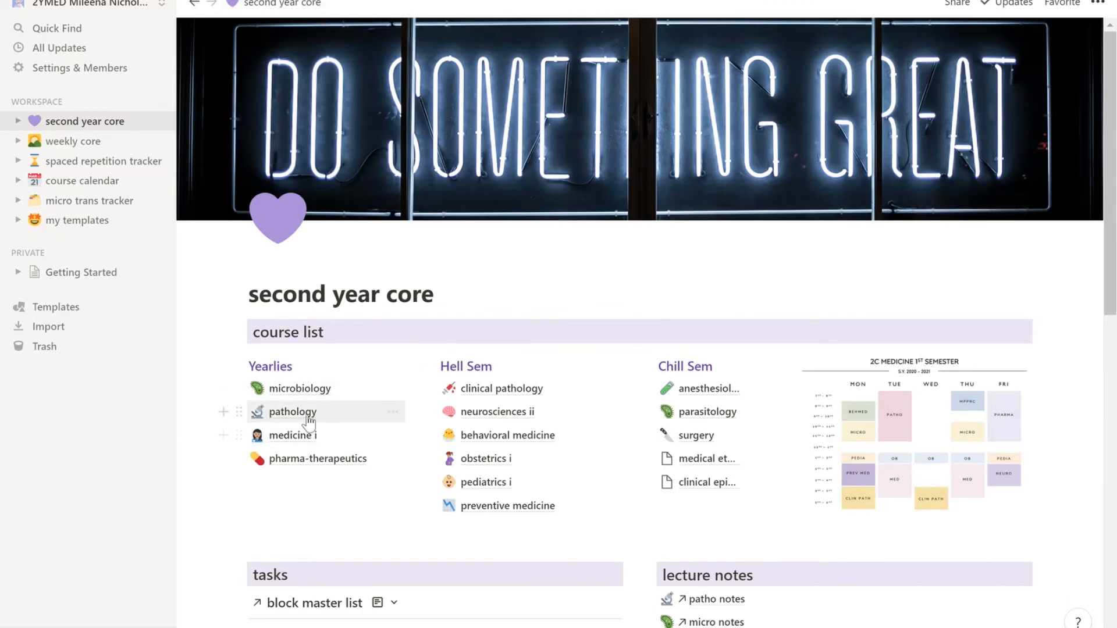
scroll(708, 419, down, 3)
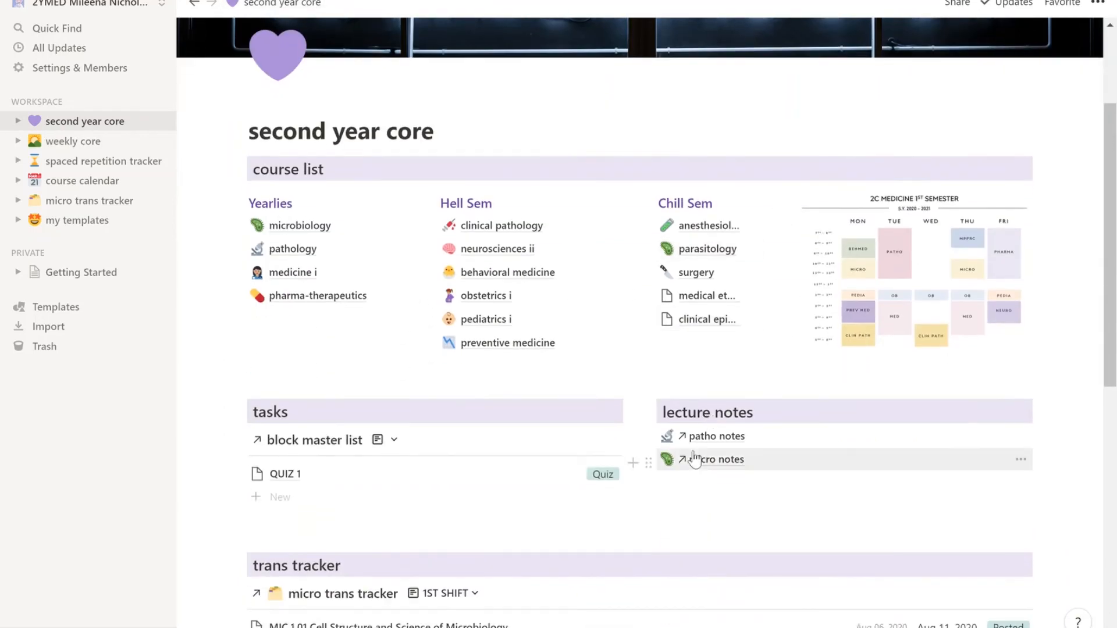
scroll(698, 460, down, 3)
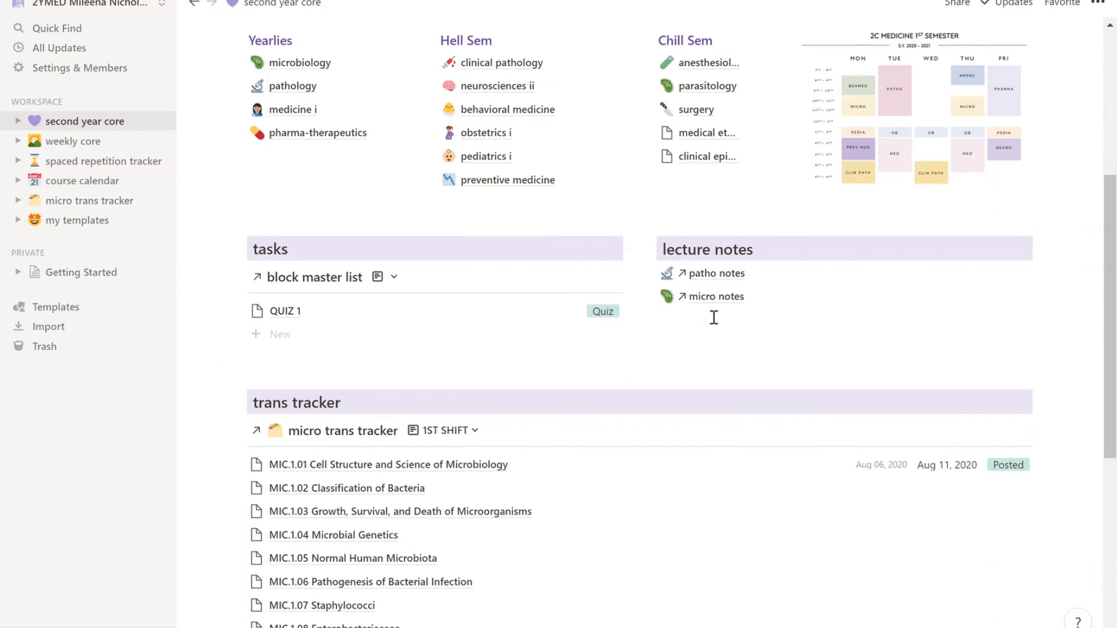
Insert a linked patho notes database below the micro notes link under lecture notes and delete it again.
click(714, 331)
text(/)
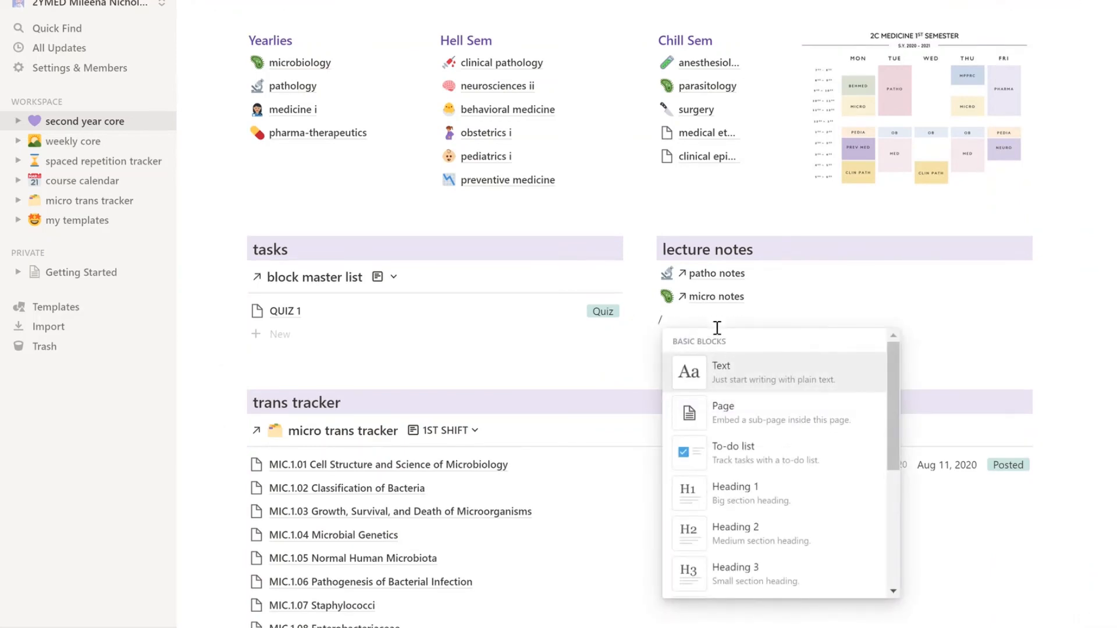
text(CRE)
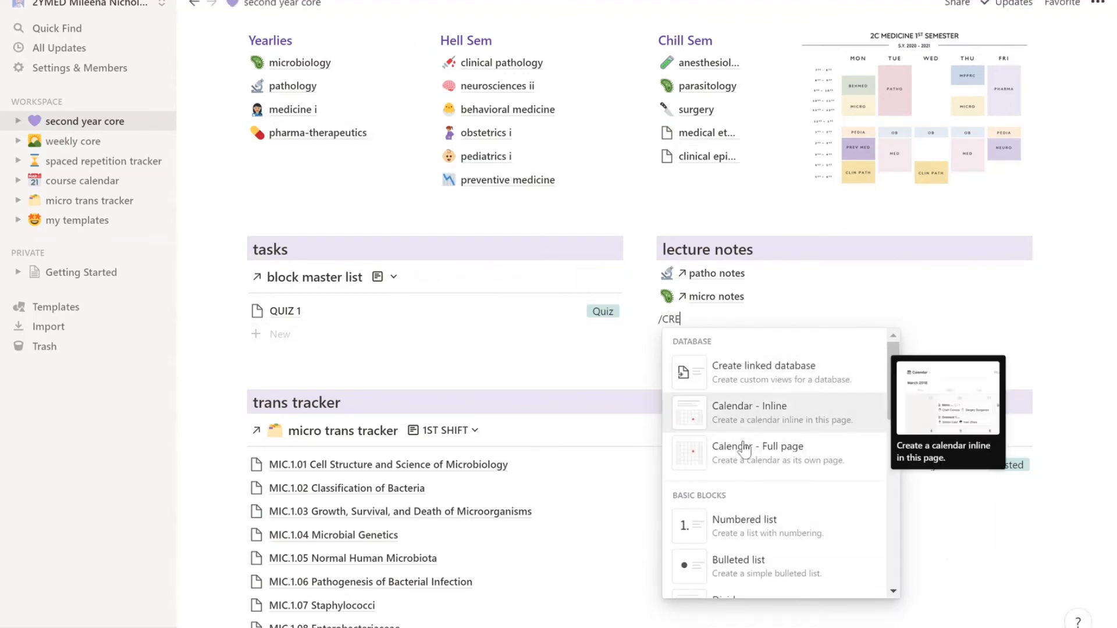
scroll(744, 445, down, 3)
scroll(745, 445, up, 3)
click(773, 378)
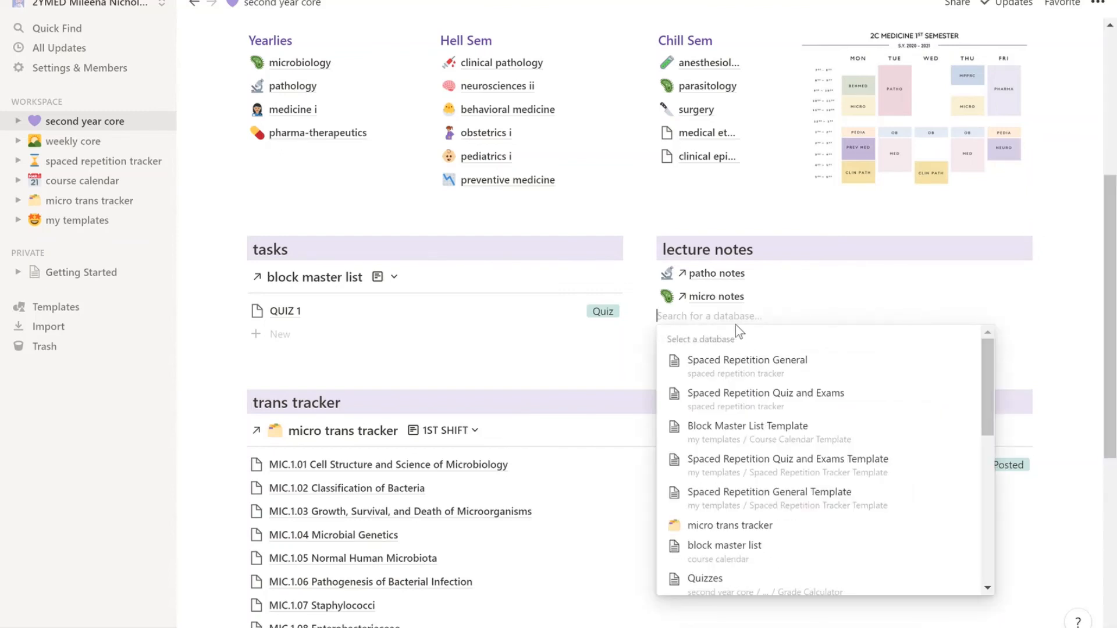
text(PATHO)
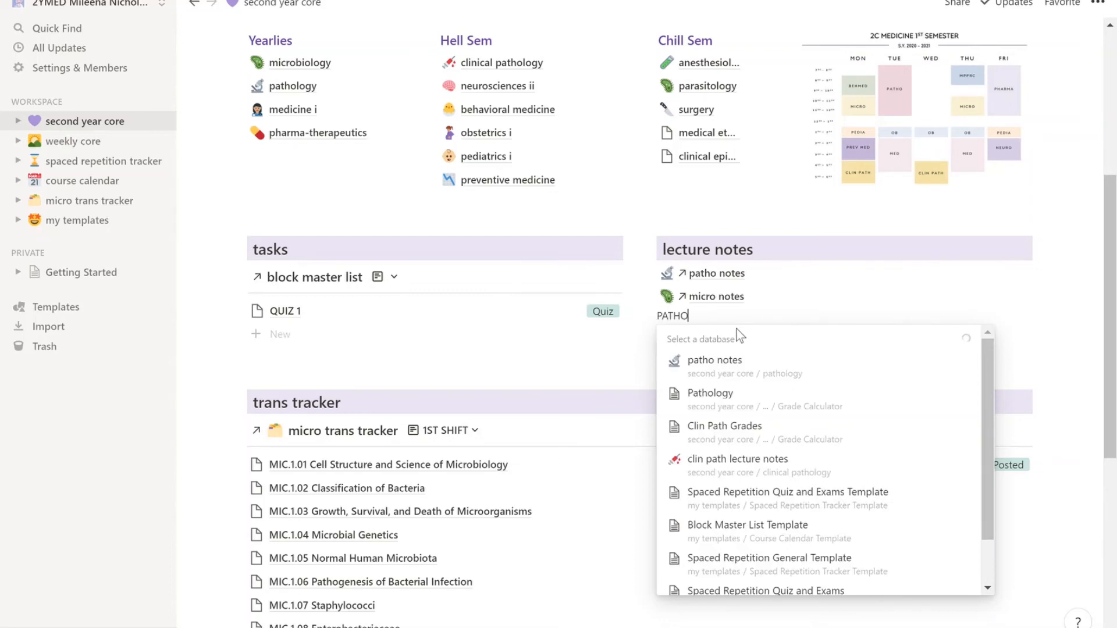
click(849, 373)
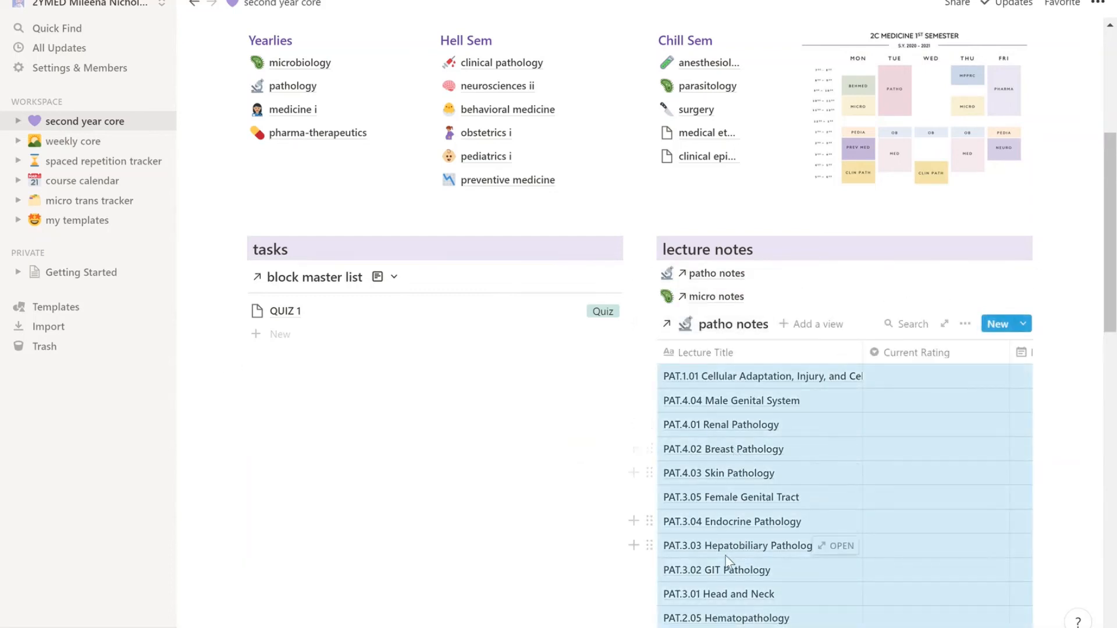
click(965, 324)
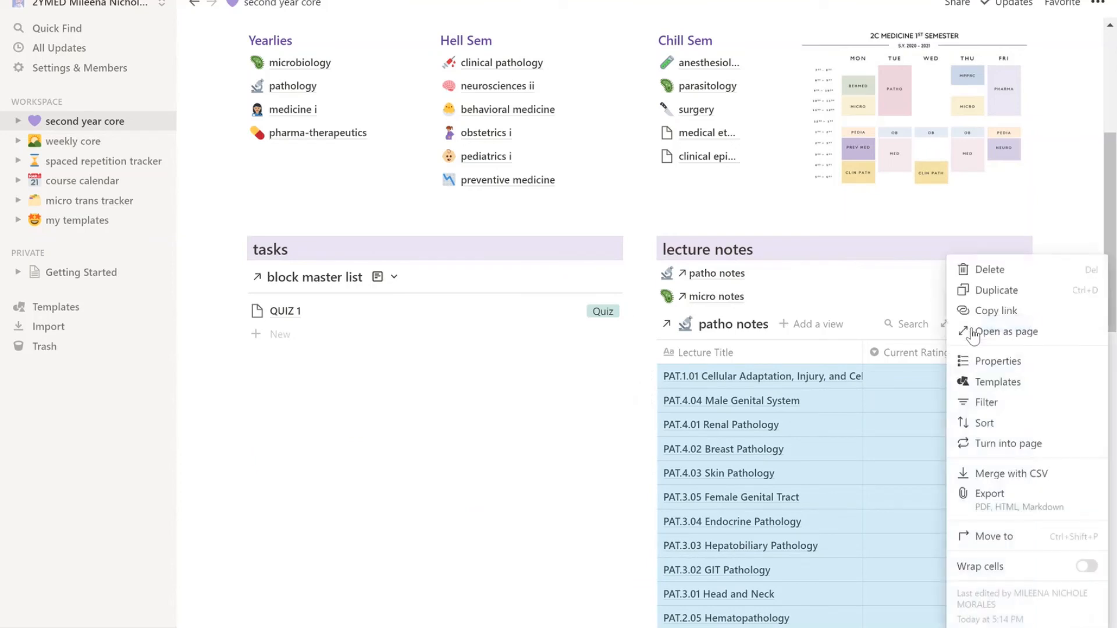
click(990, 270)
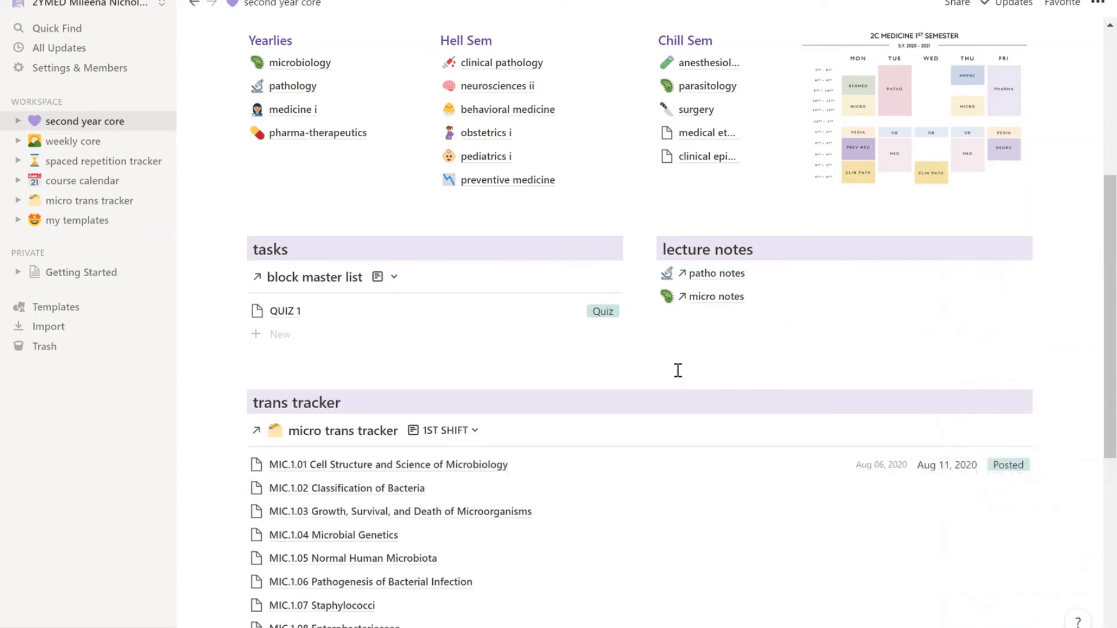
Add a link to the med lecture notes page below micro notes in the lecture notes section.
click(715, 320)
text(/)
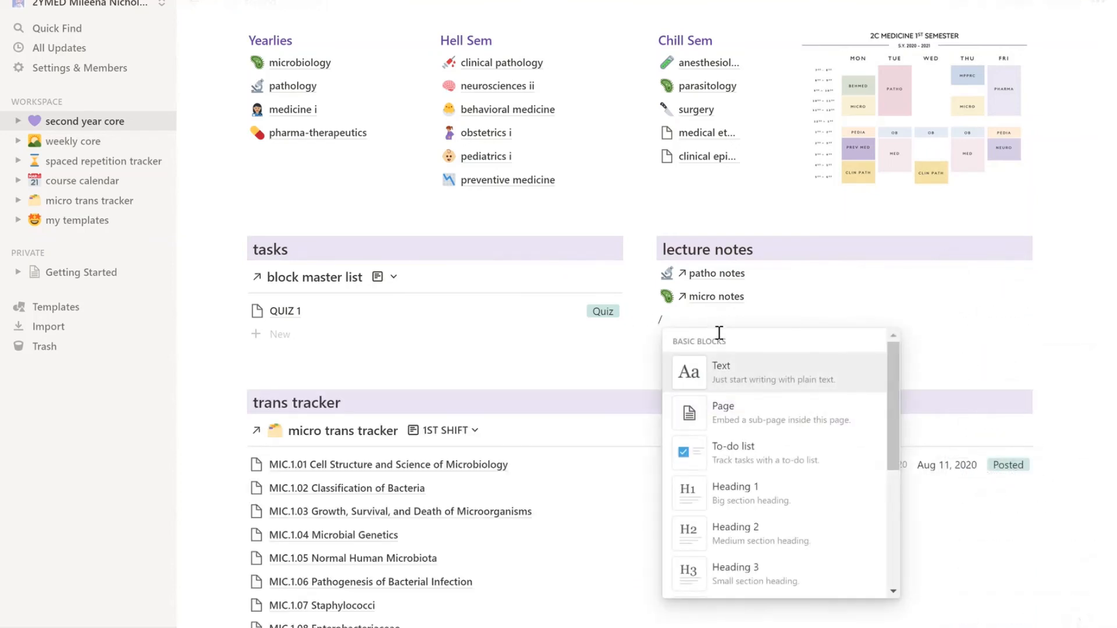
text(LINK)
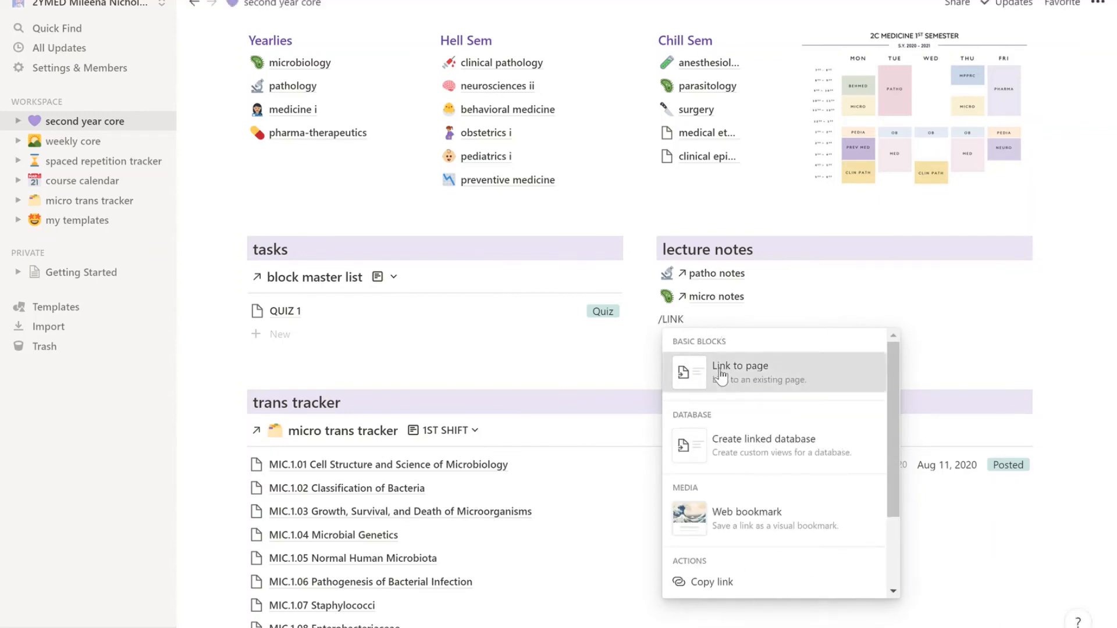
click(721, 377)
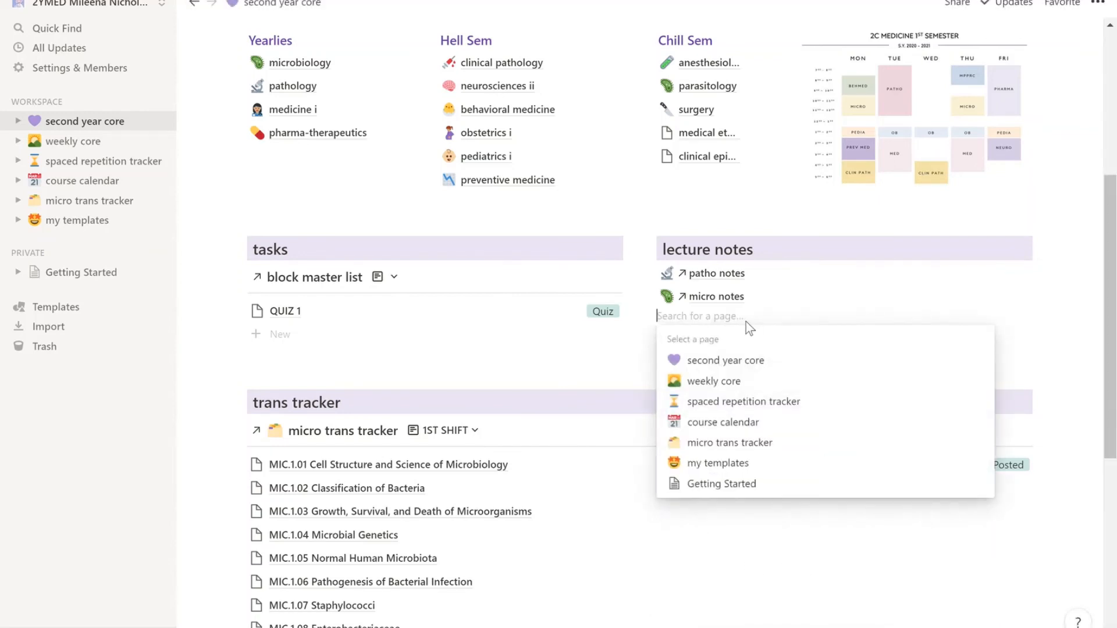
text(MED LE)
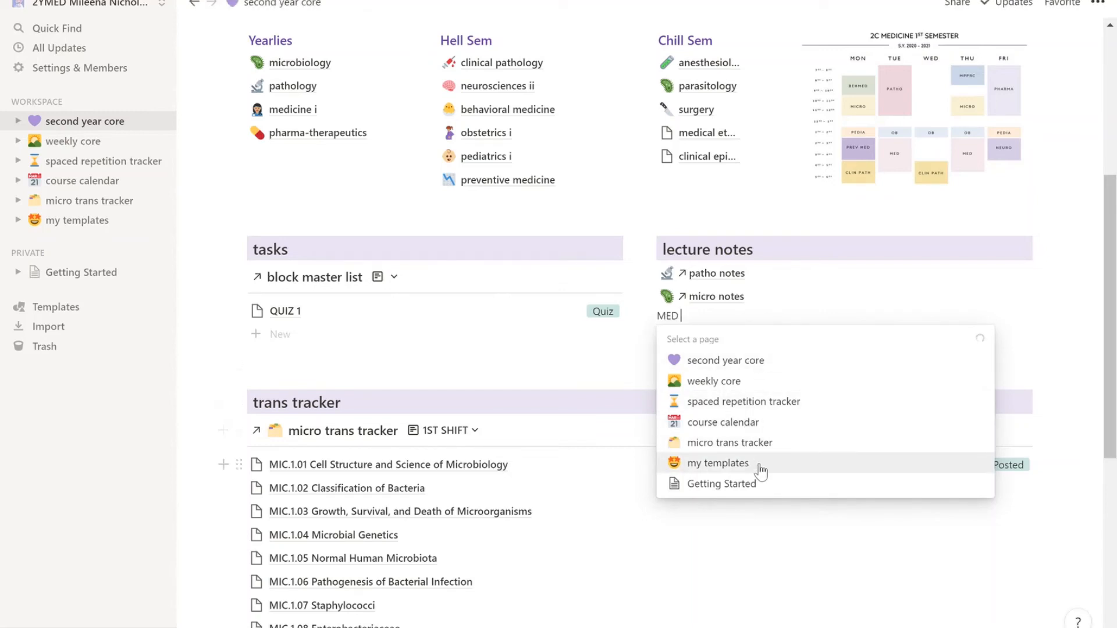
click(747, 361)
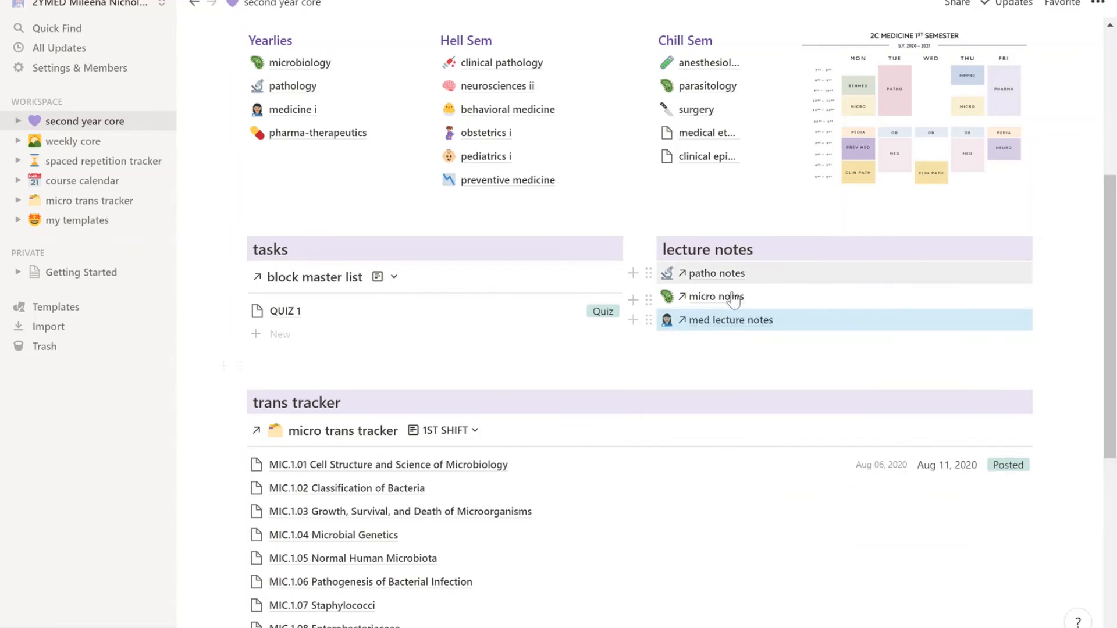
Open the linked med lecture notes page to view its lecture table and return to the second year core page.
click(738, 329)
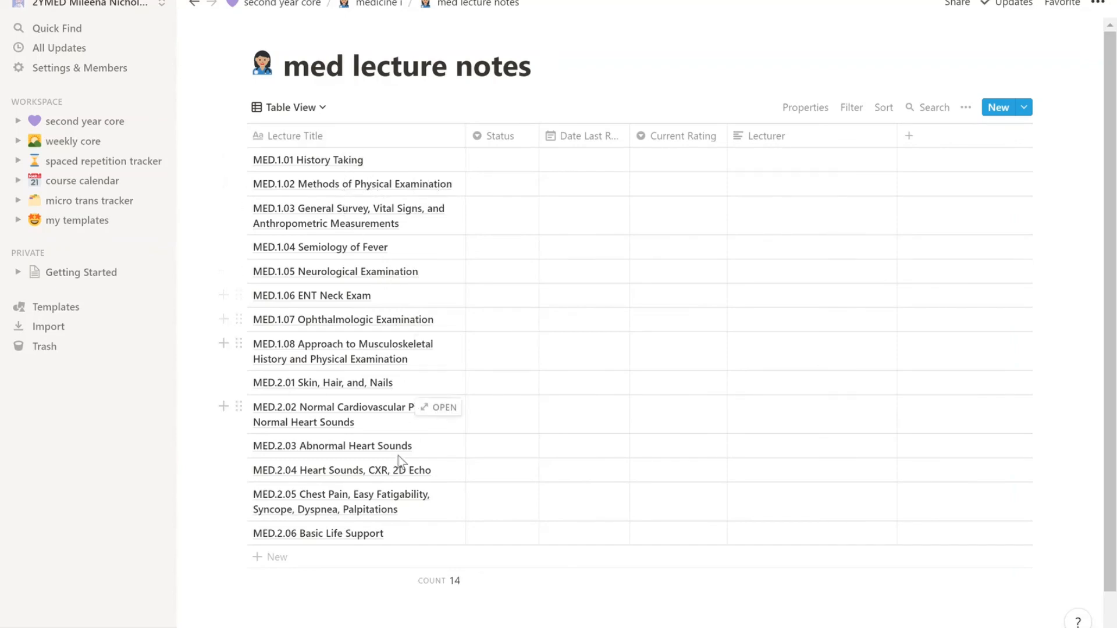
click(291, 4)
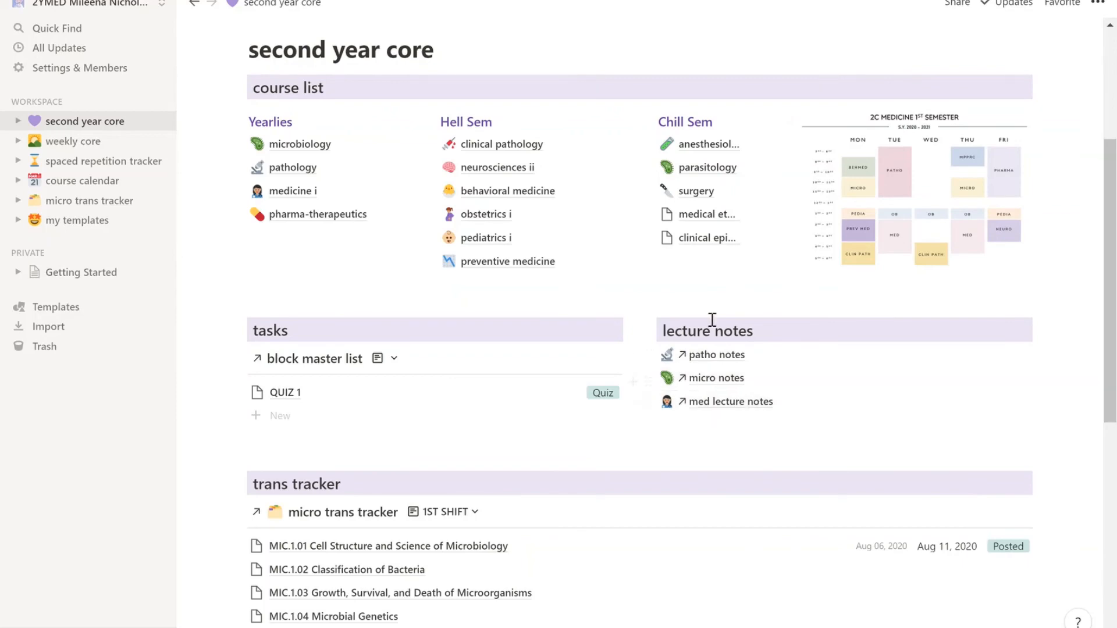
Examine the micro trans tracker's 1ST SHIFT lecture list in the trans tracker section.
scroll(696, 400, down, 4)
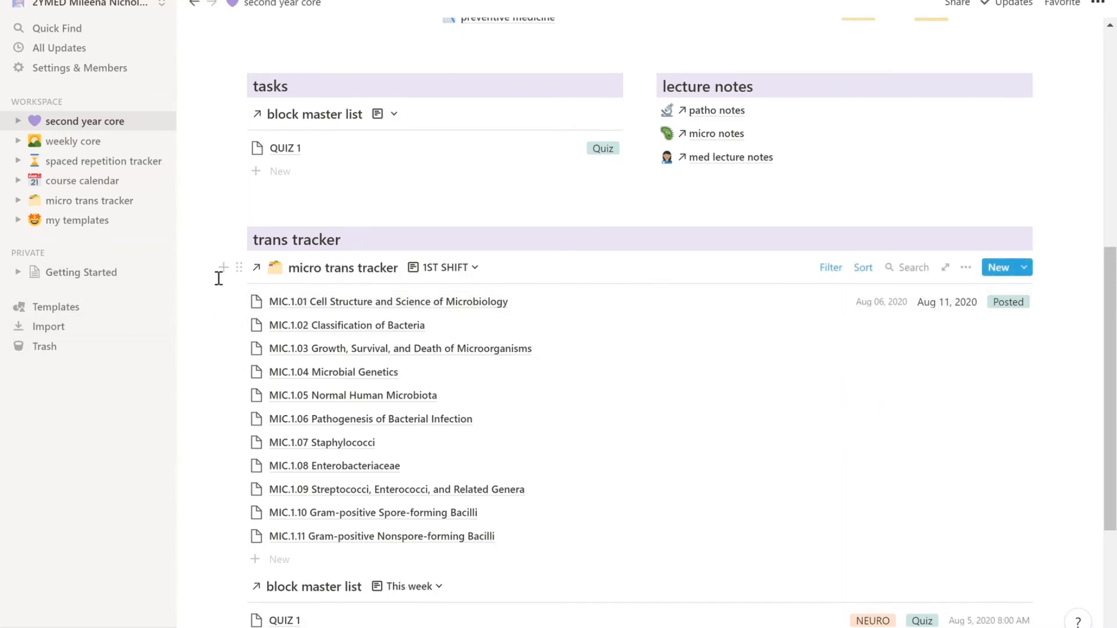
drag(210, 270, 562, 552)
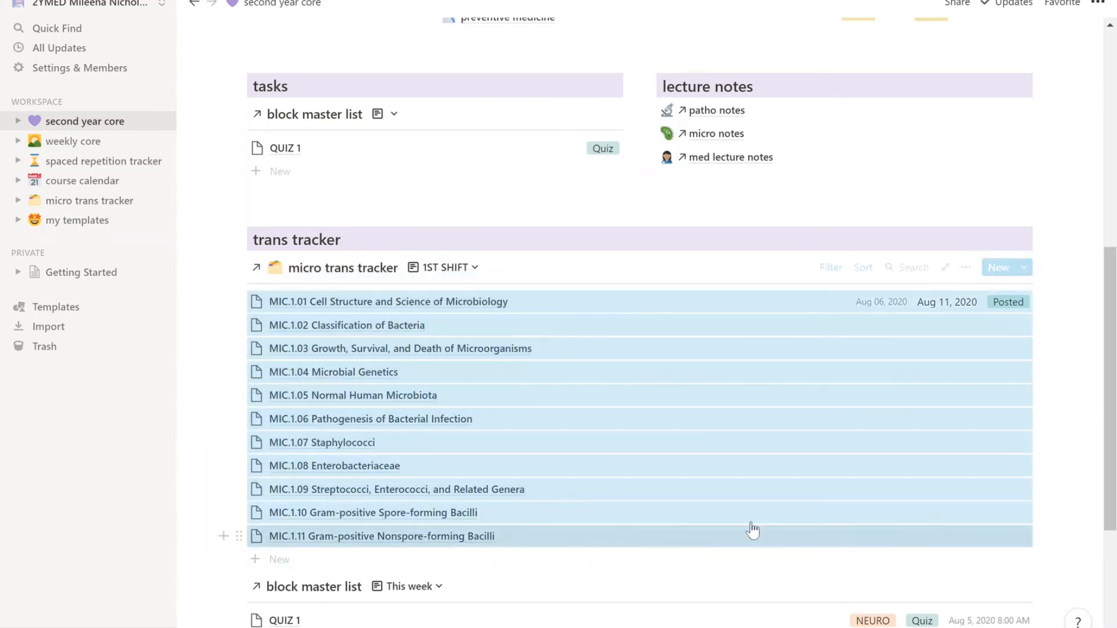
click(1080, 419)
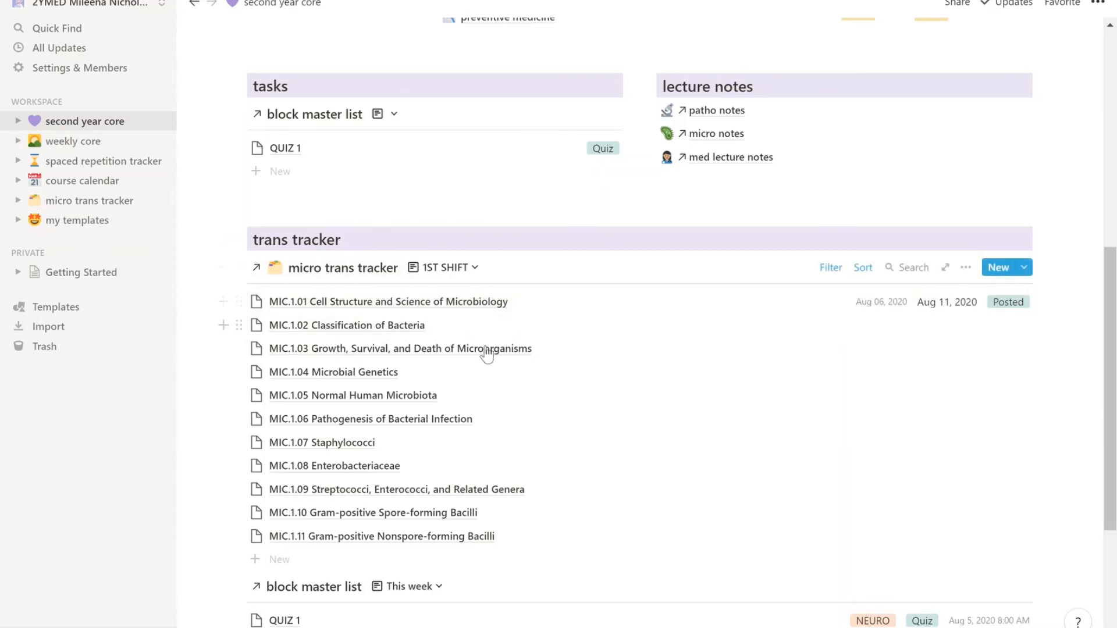
Set the Lecture Date of MIC.1.01 Cell Structure and Science of Microbiology to Aug 11, 2020 and close the entry.
click(486, 302)
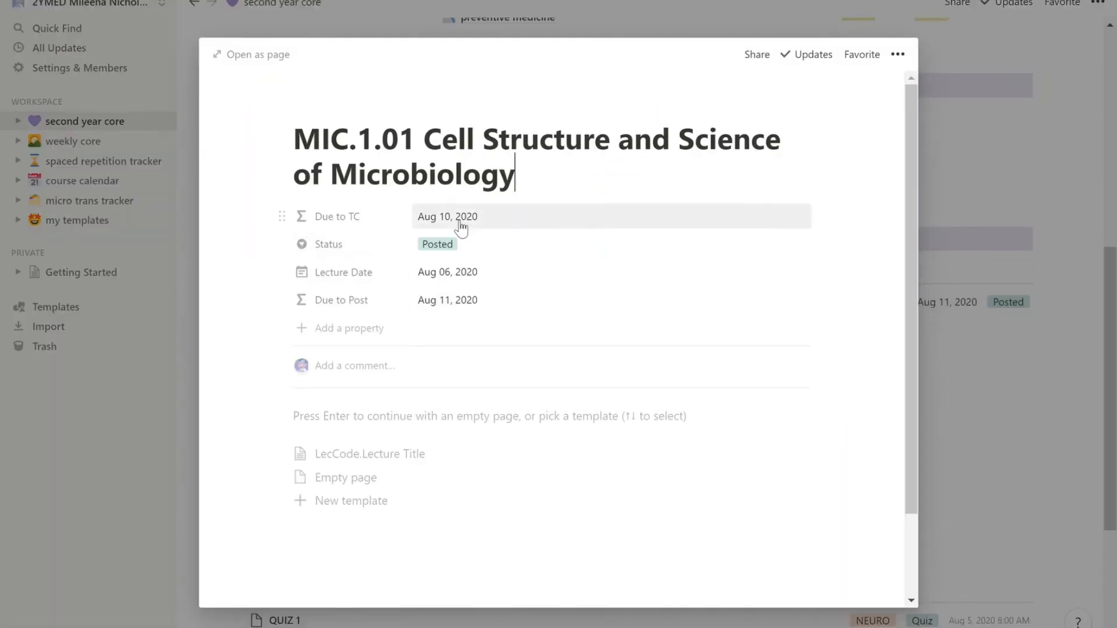
click(480, 282)
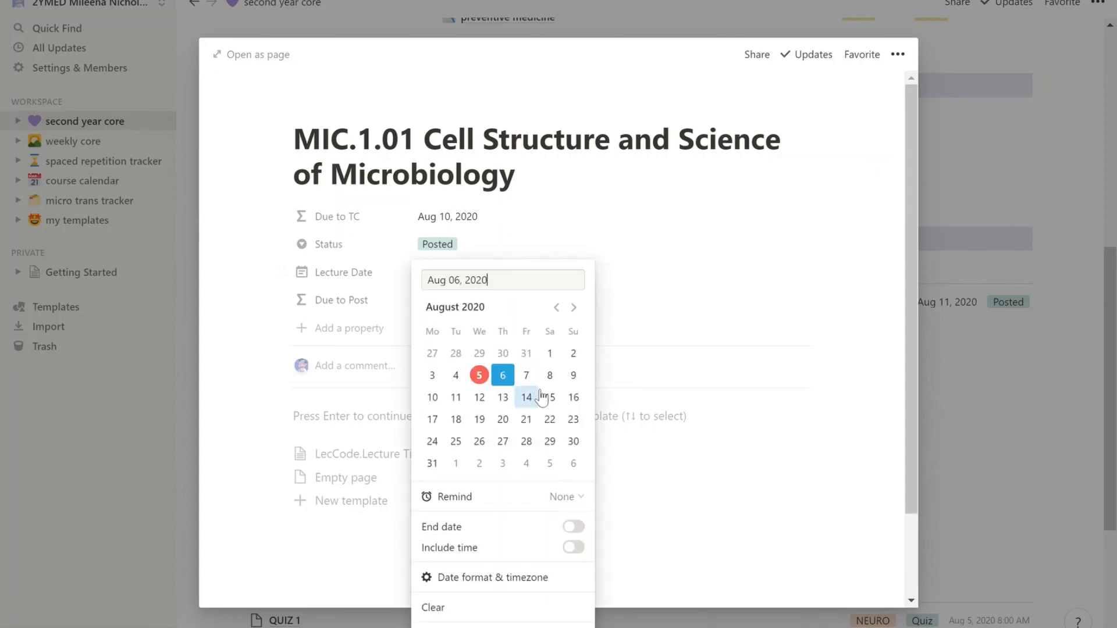
click(460, 399)
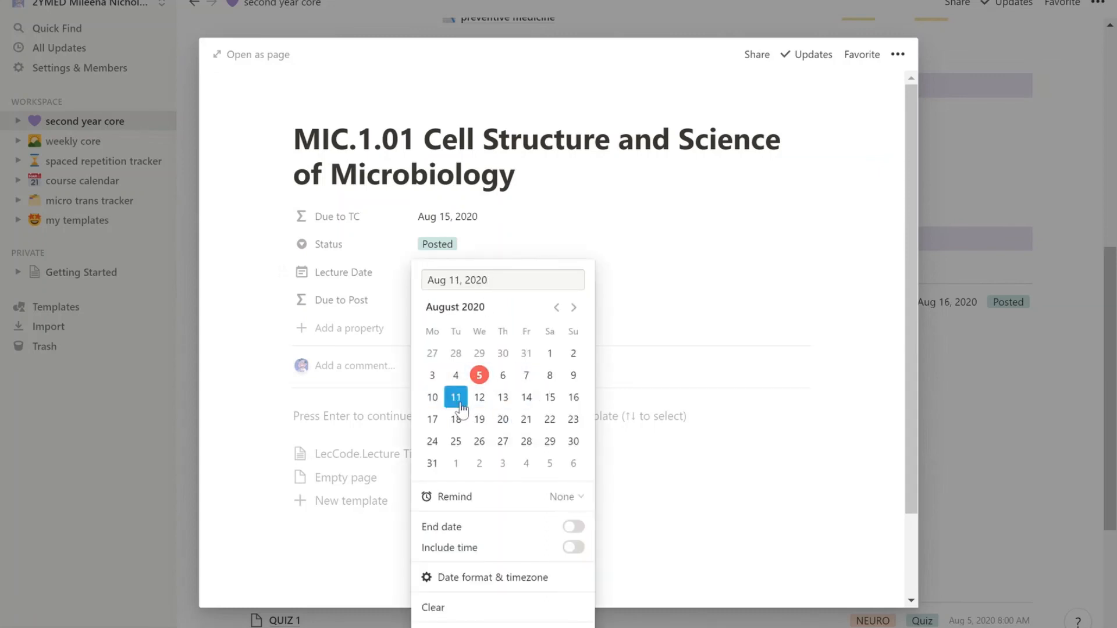
click(682, 377)
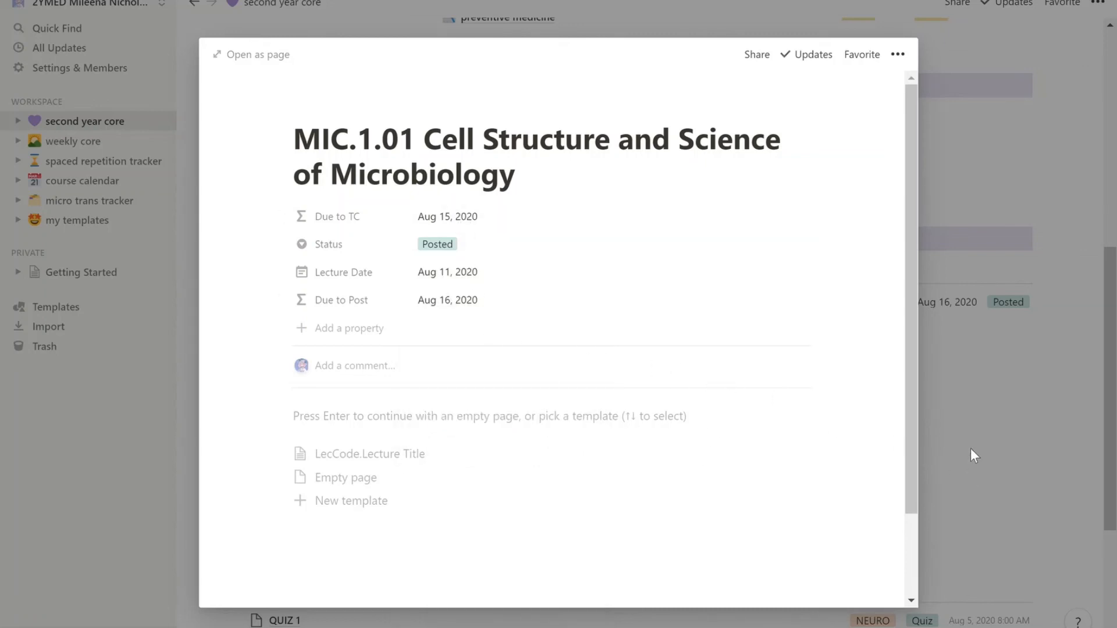
click(964, 401)
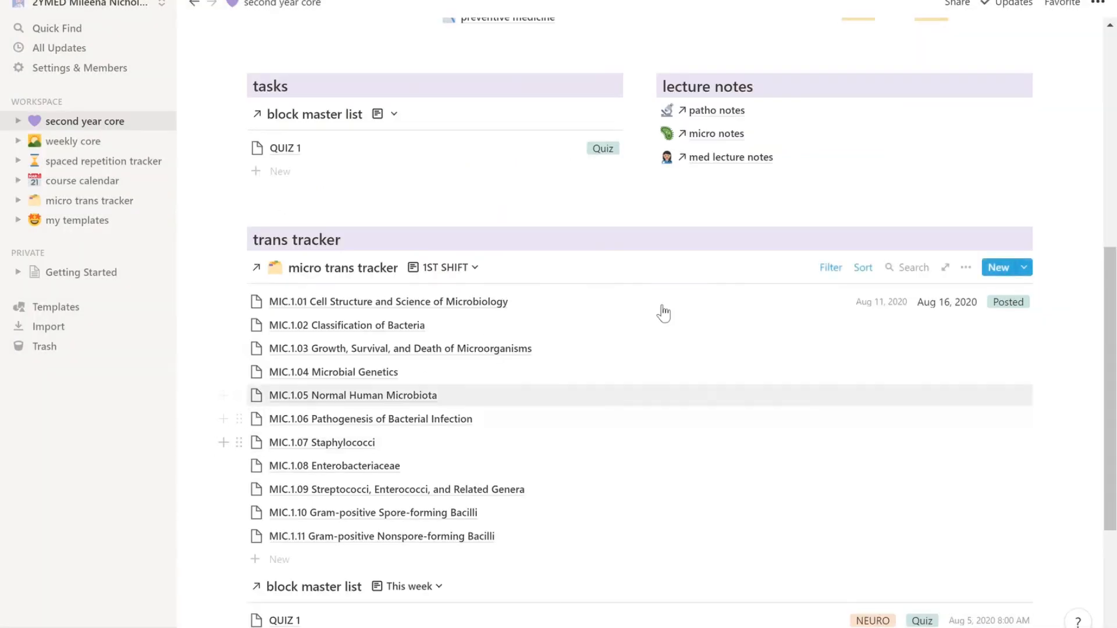
Look over the block master list's This week view and the other sections of the second year core page.
scroll(562, 533, down, 3)
scroll(576, 526, up, 1)
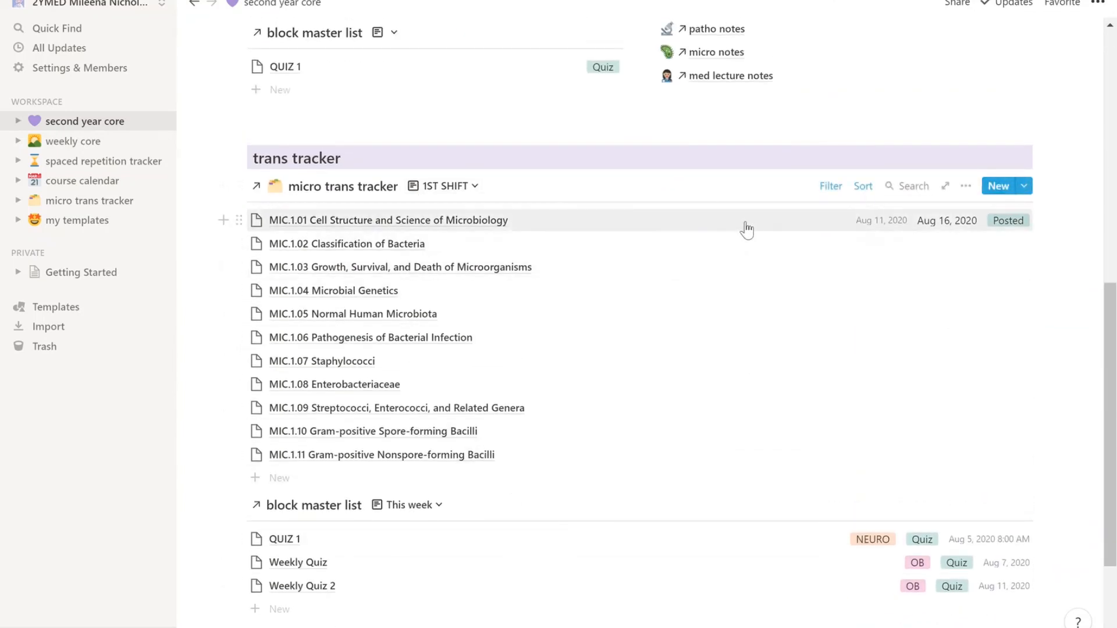
scroll(554, 431, down, 3)
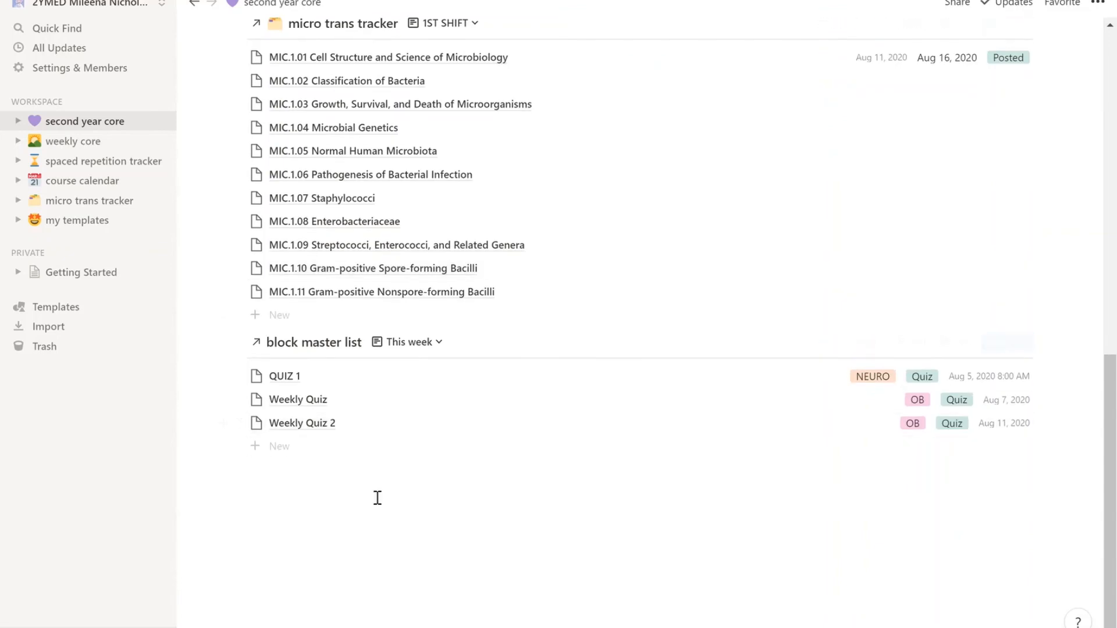
scroll(376, 498, up, 10)
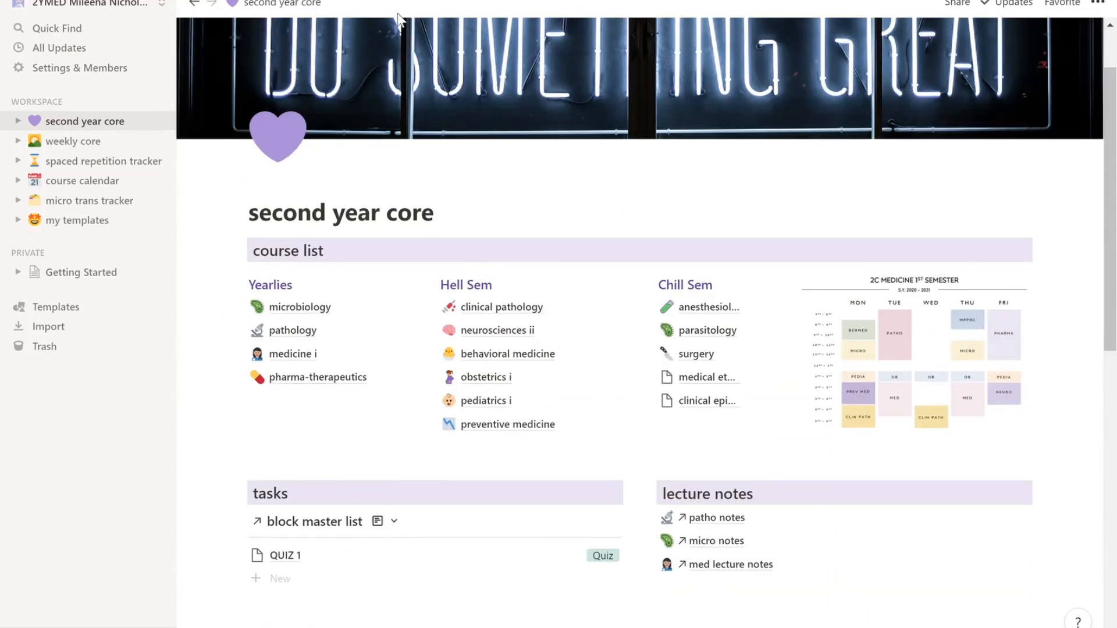
scroll(531, 489, down, 8)
scroll(536, 488, up, 5)
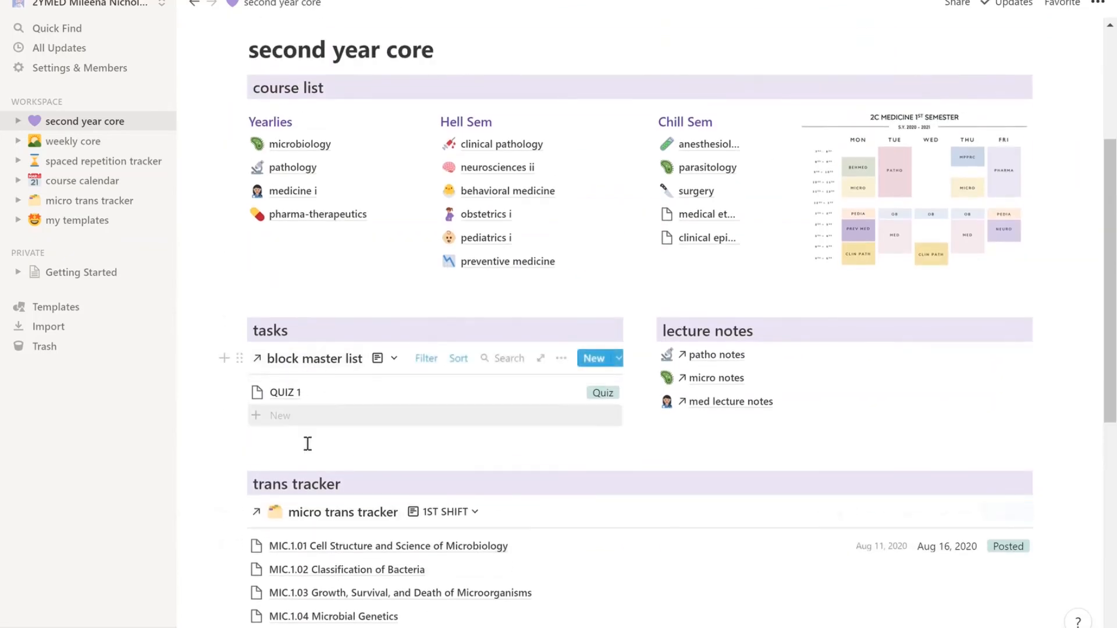
Insert a linked Spaced Repetition General database below the block master list in the tasks section.
click(307, 447)
text(/)
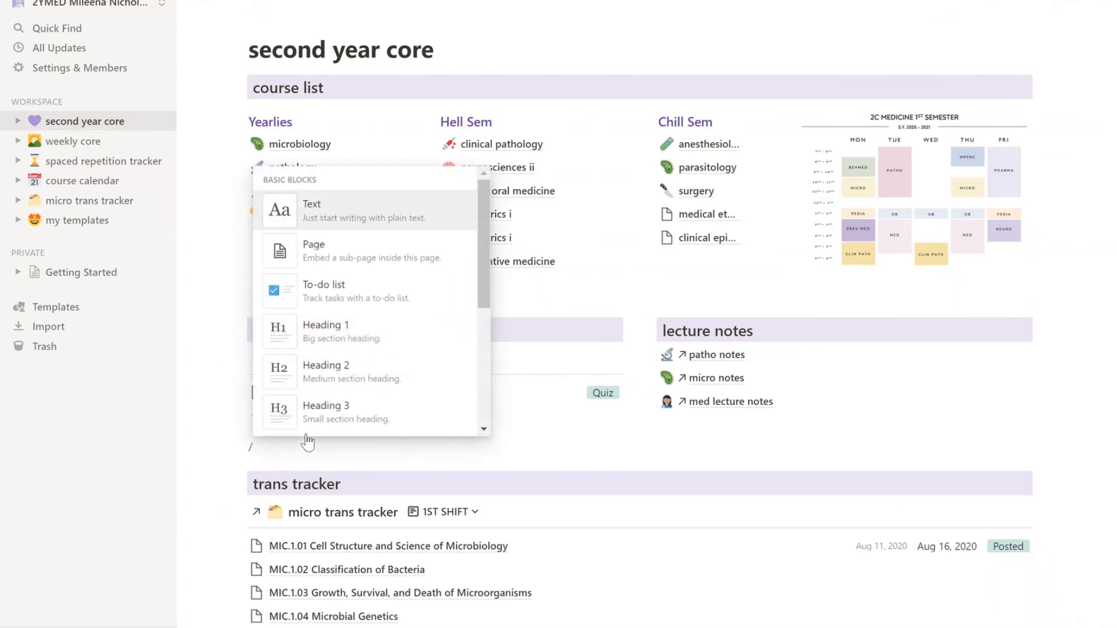
text(CREAT)
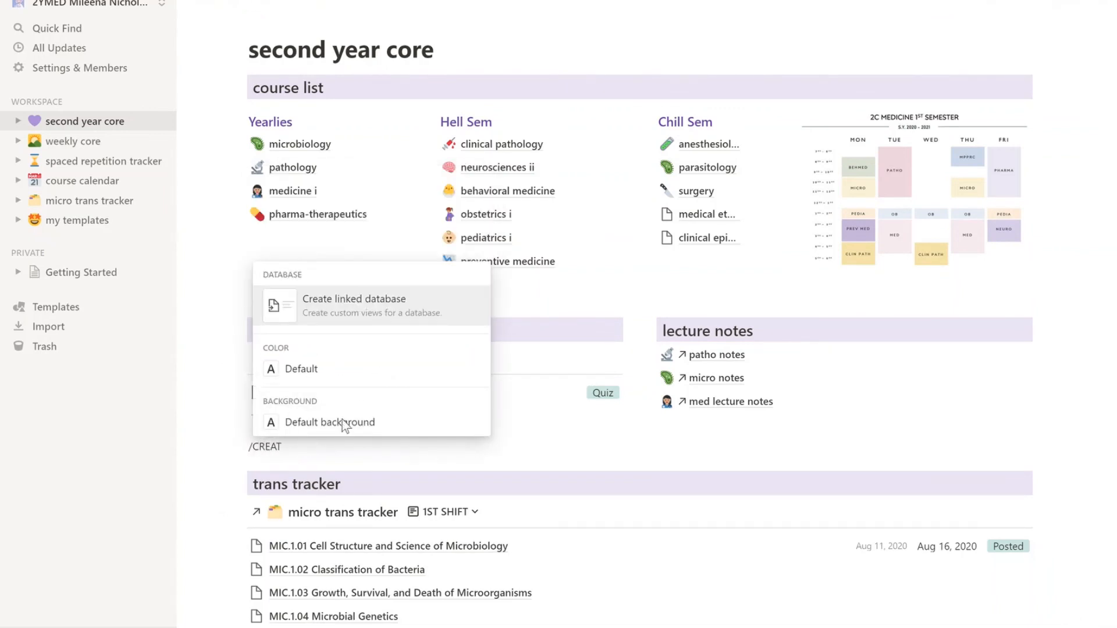
click(370, 308)
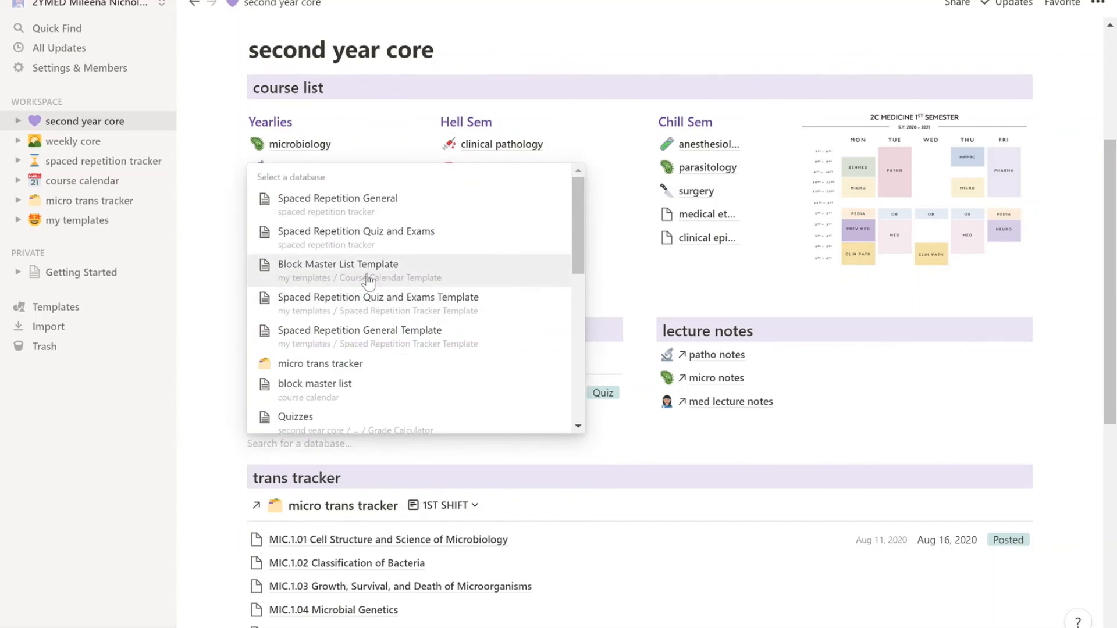
click(358, 203)
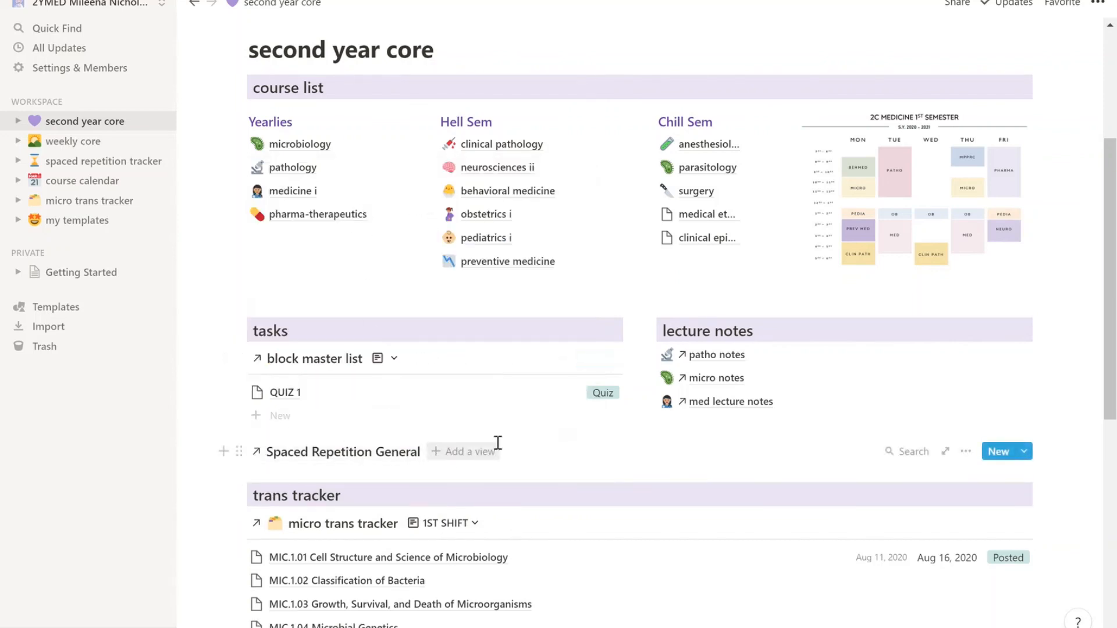
Create a list view named Today for the linked Spaced Repetition General database.
click(444, 451)
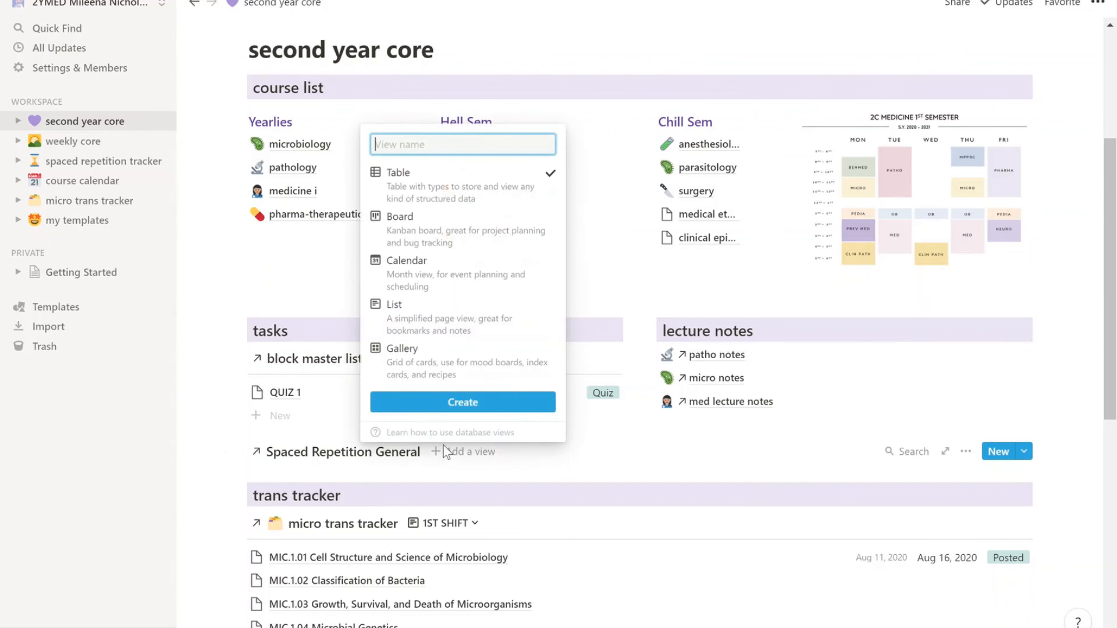
click(444, 327)
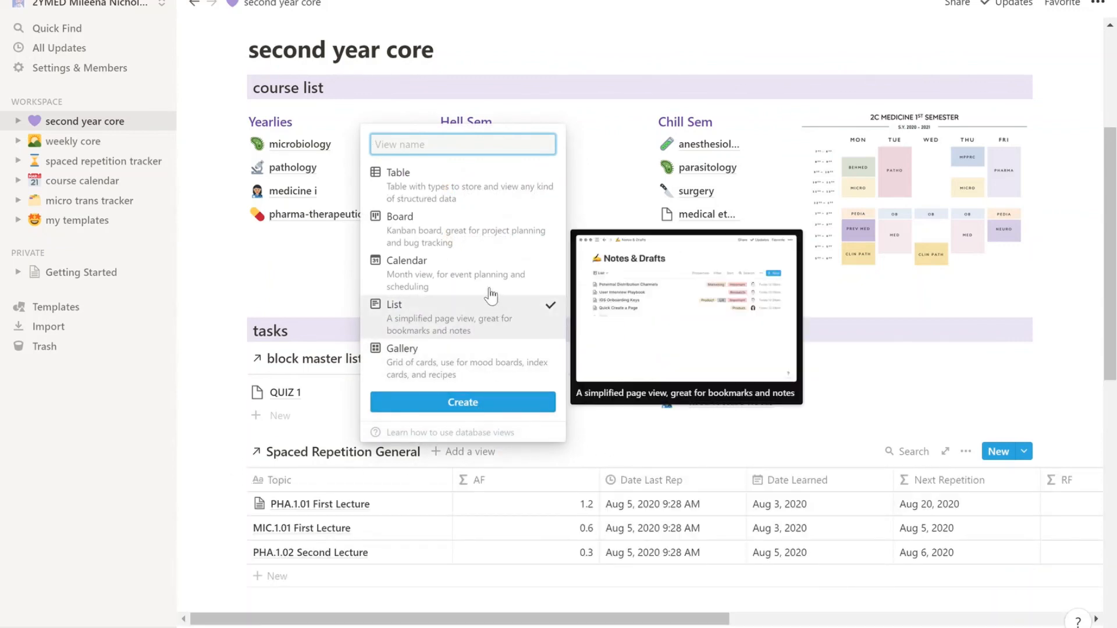
text(tOD)
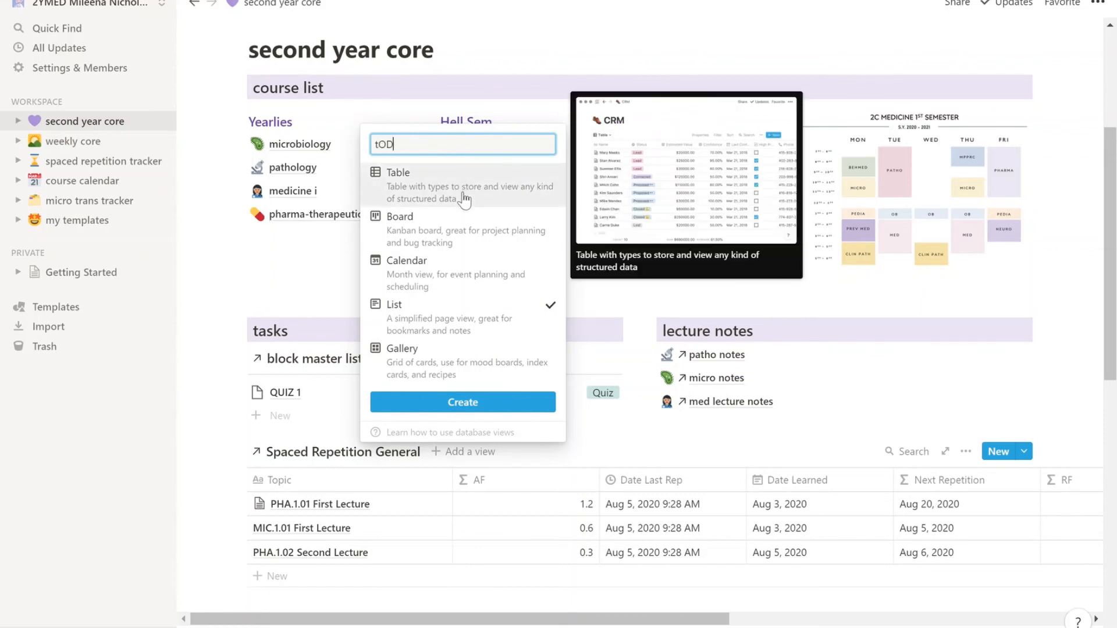
text(A)
key(BackSpace)
key(BackSpace)
key(BackSpace)
key(BackSpace)
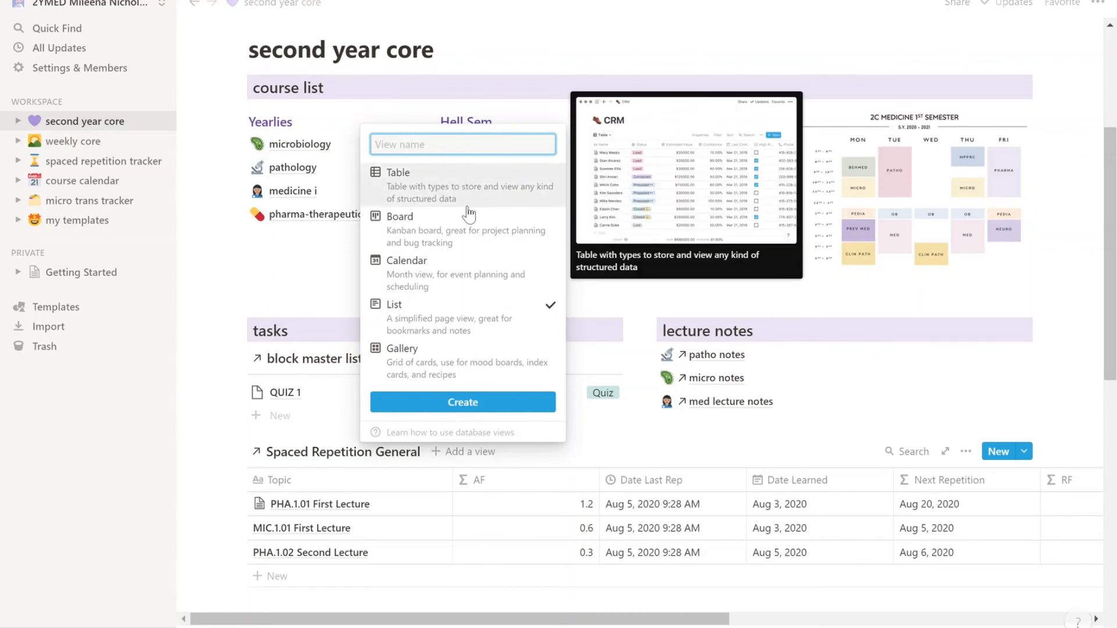
text(Today)
key(Return)
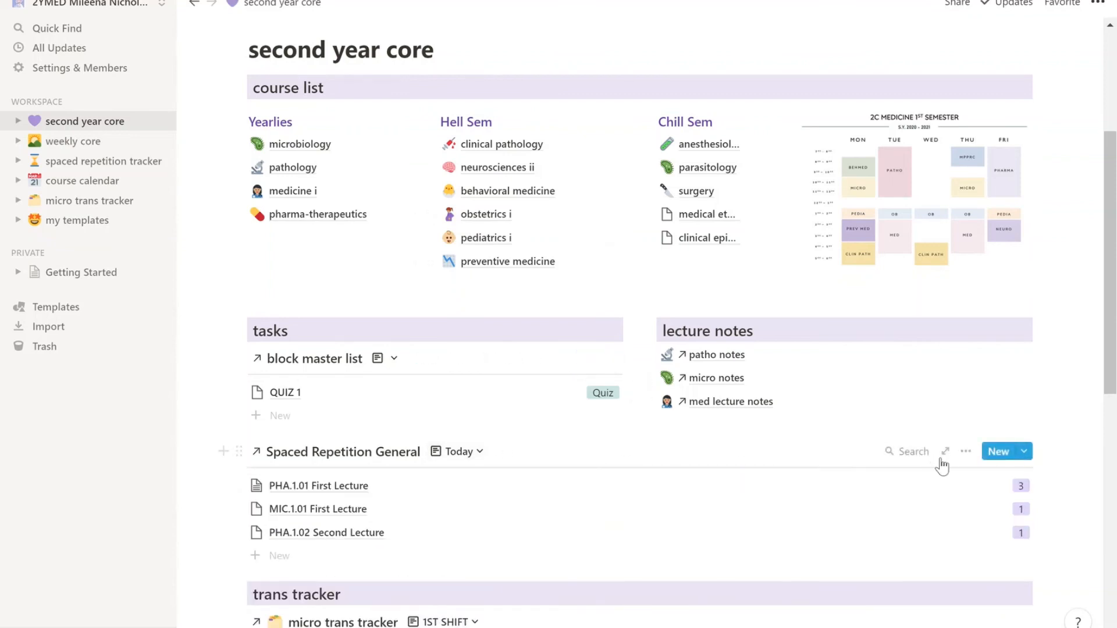
Add a filter group to the Spaced Repetition General Today view with the condition Next Repetition is Today.
click(966, 451)
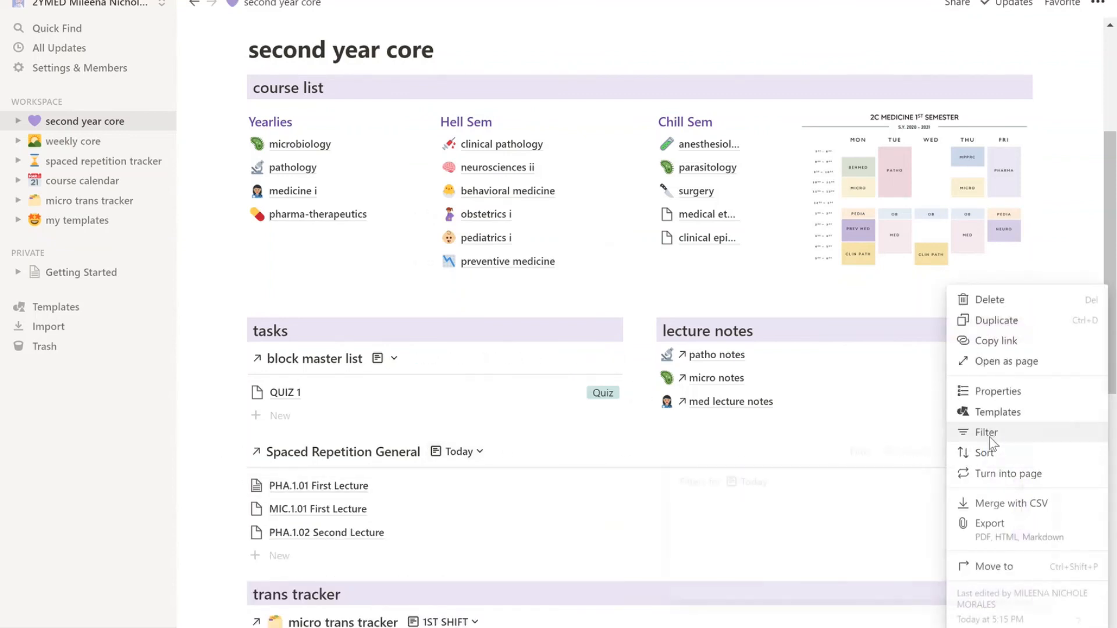
click(987, 433)
click(750, 585)
click(744, 547)
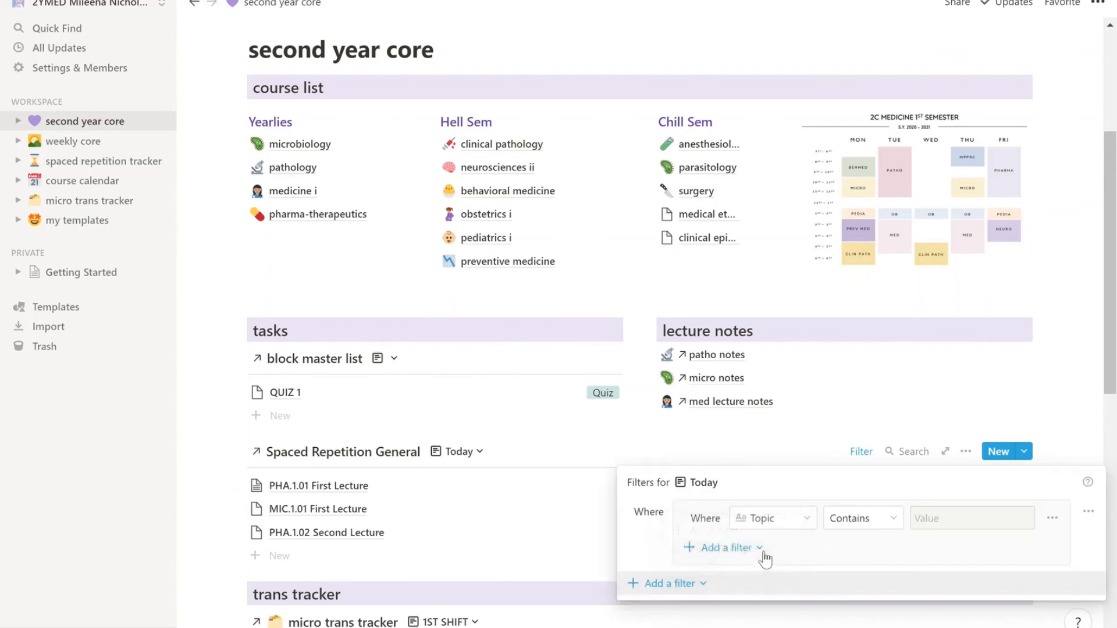
click(805, 524)
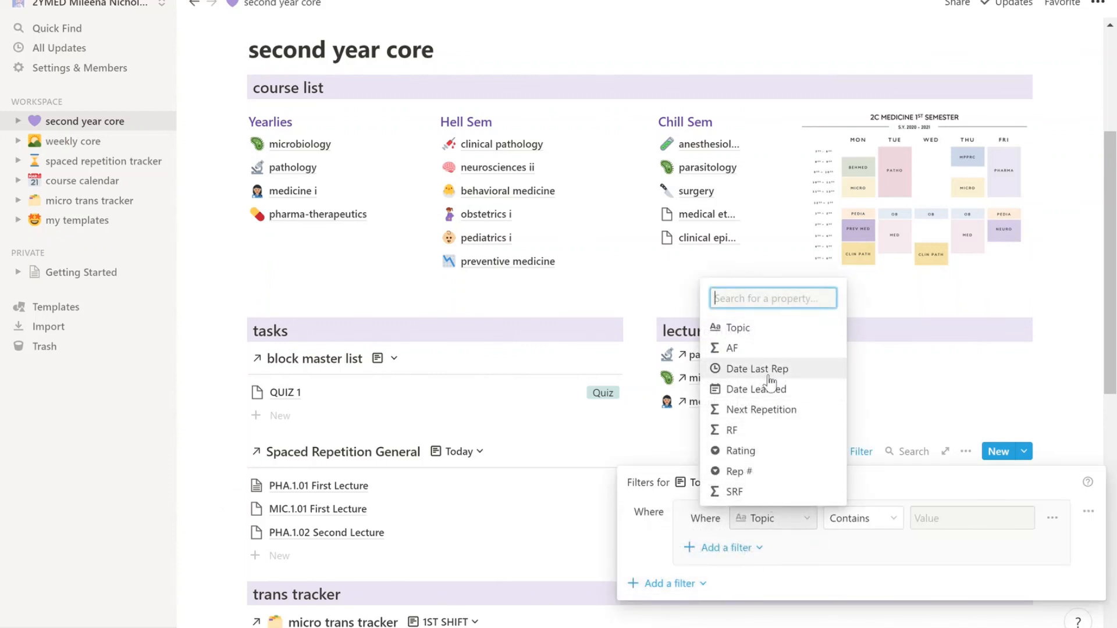
click(788, 410)
click(899, 517)
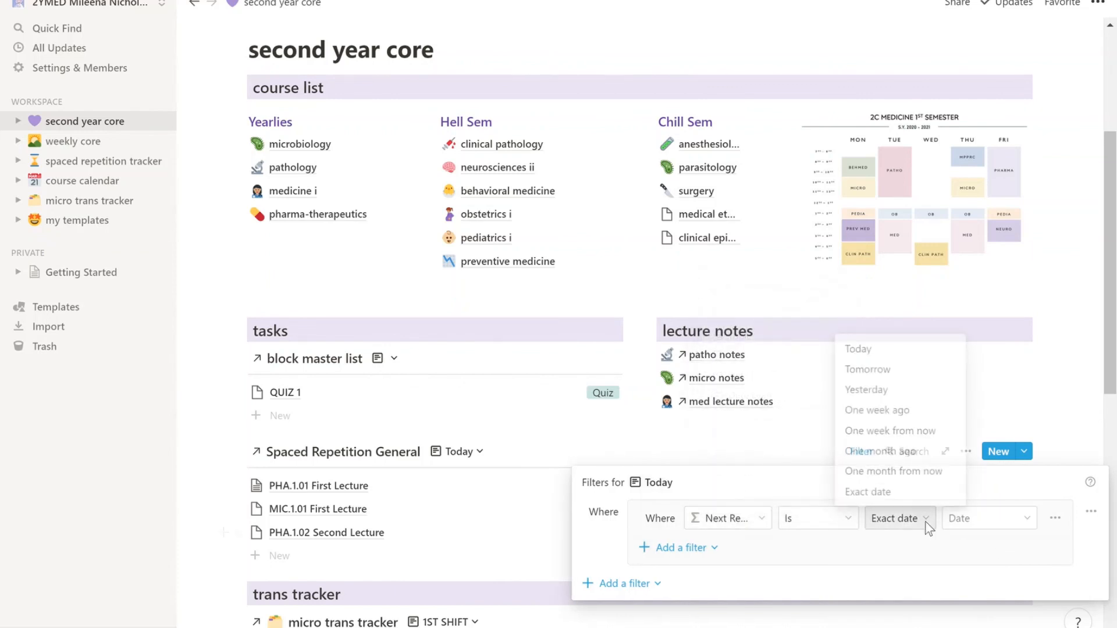
click(862, 348)
click(1021, 432)
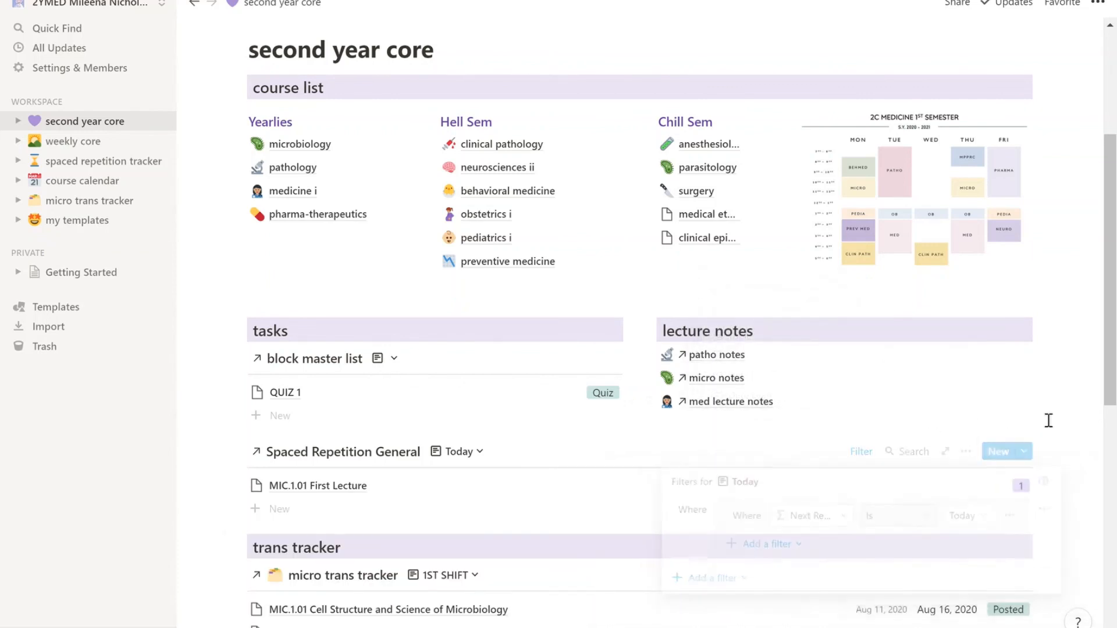
Set the Rating of MIC.1.01 First Lecture to five stars and close the entry.
click(334, 488)
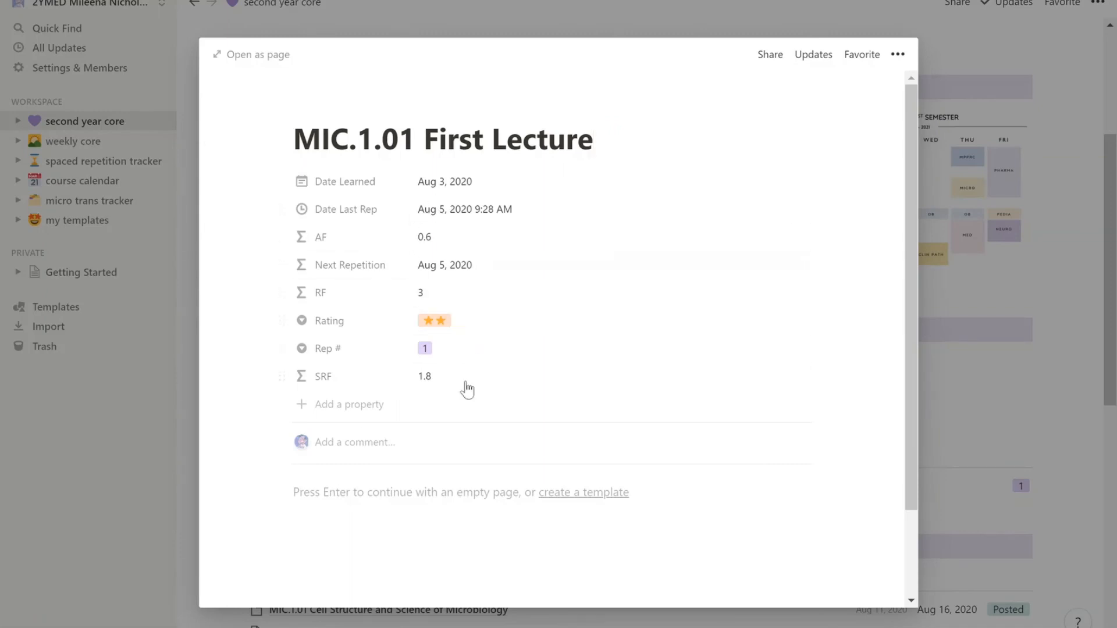
click(430, 321)
click(477, 452)
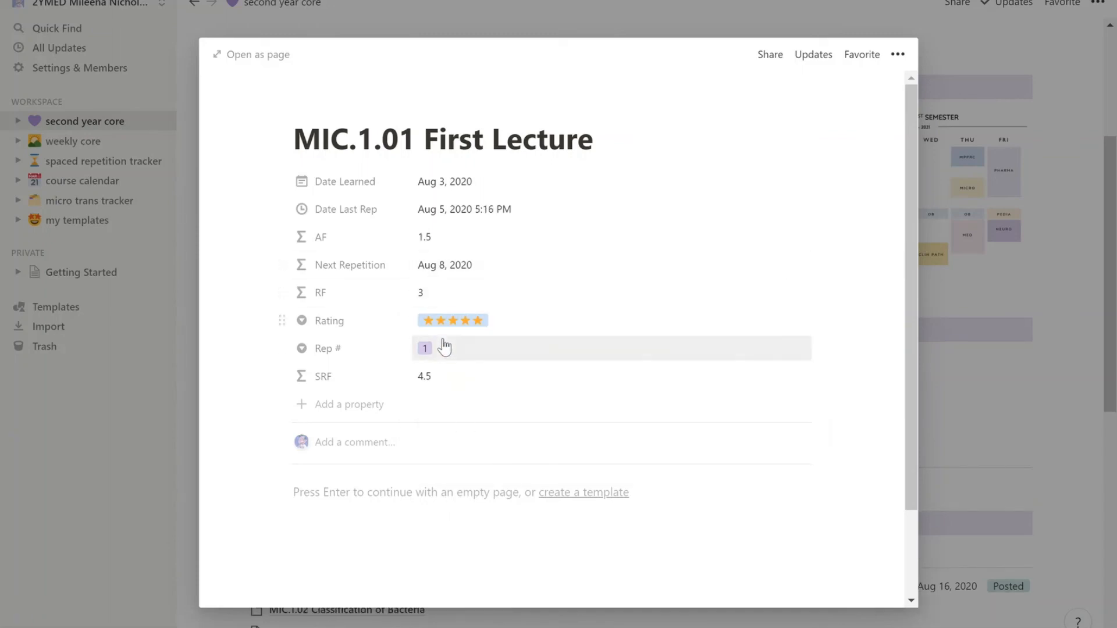
click(1028, 412)
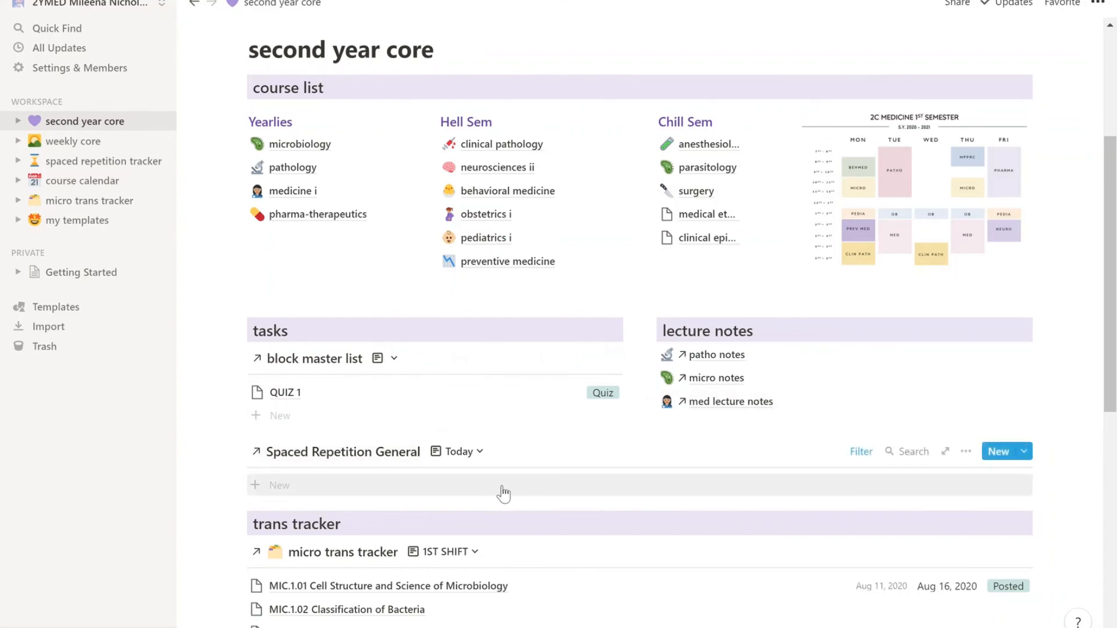
Open the spaced repetition tracker page and look over its Within the Week lists and Master Lists tables.
scroll(512, 490, down, 7)
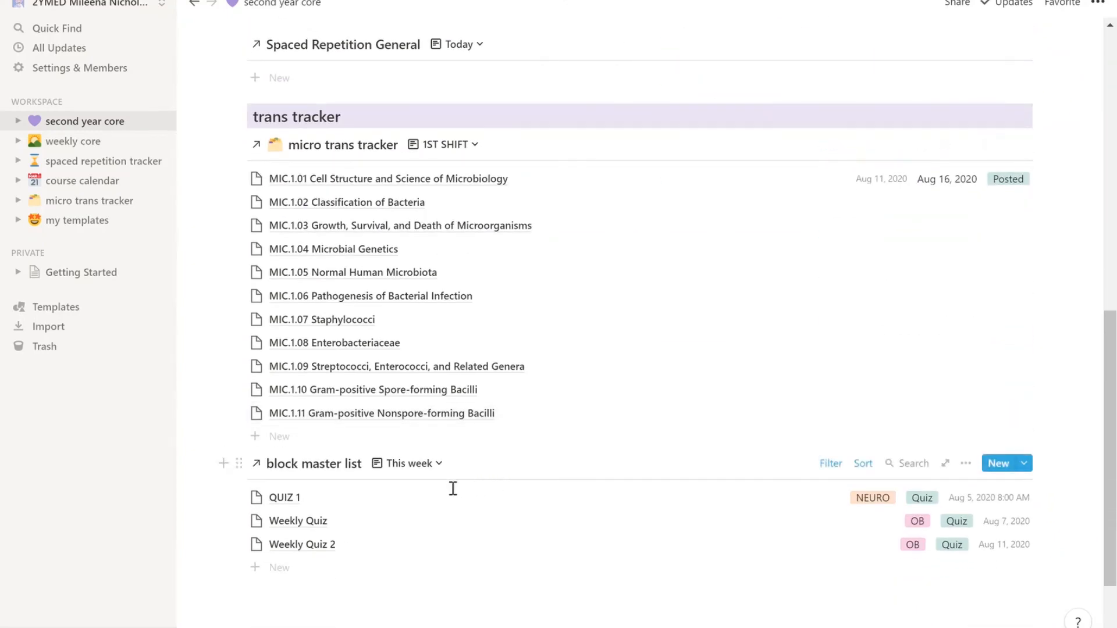
scroll(426, 491, up, 4)
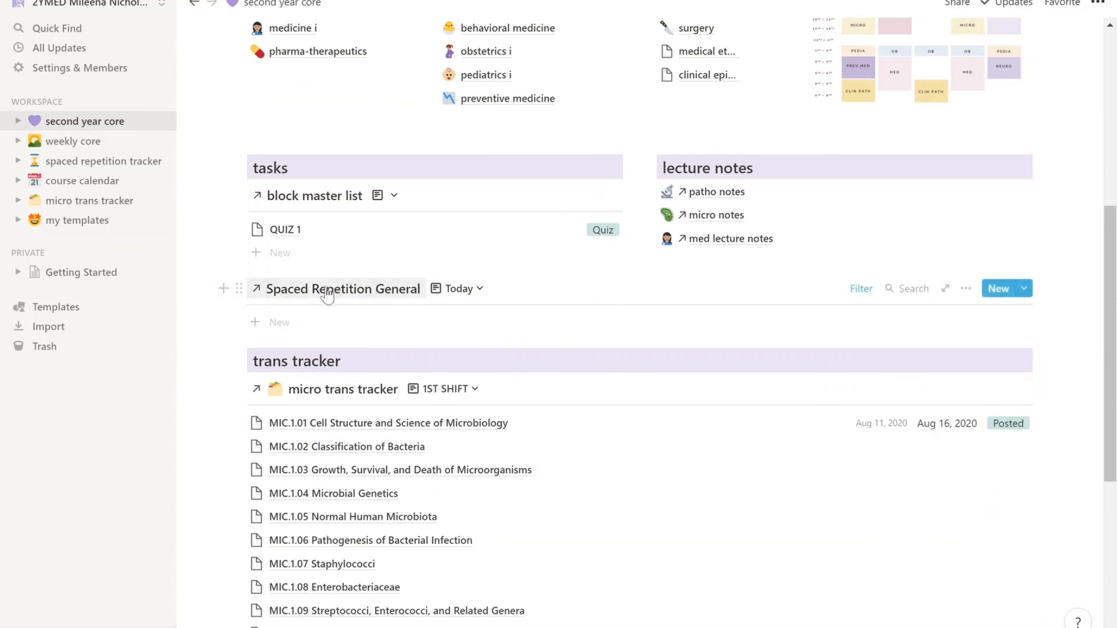
click(87, 162)
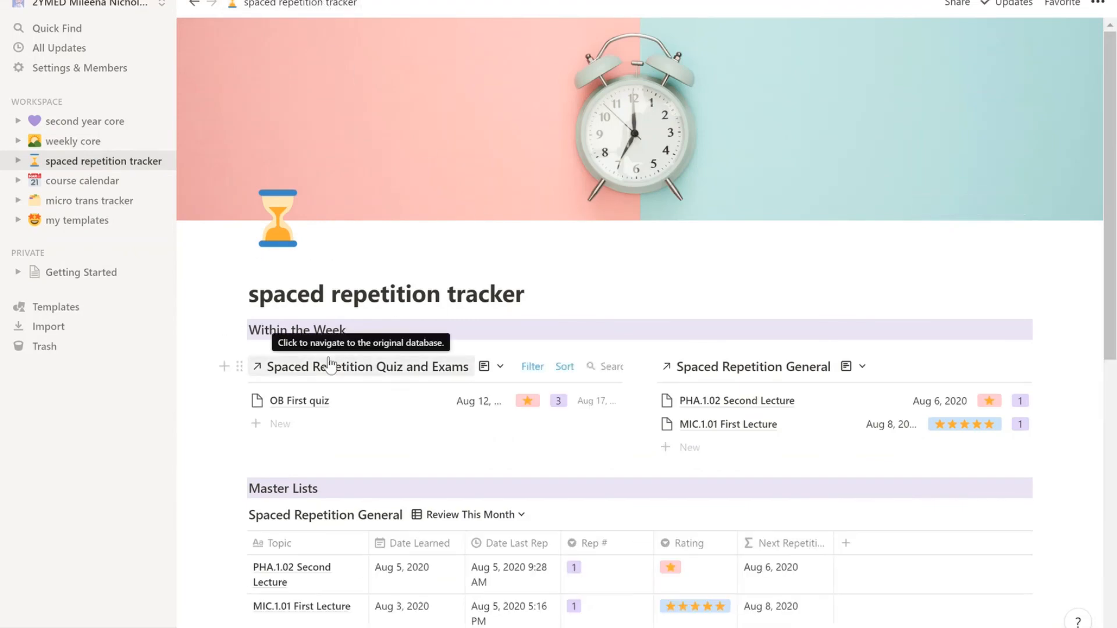
scroll(324, 378, down, 1)
scroll(437, 391, down, 3)
scroll(454, 399, down, 3)
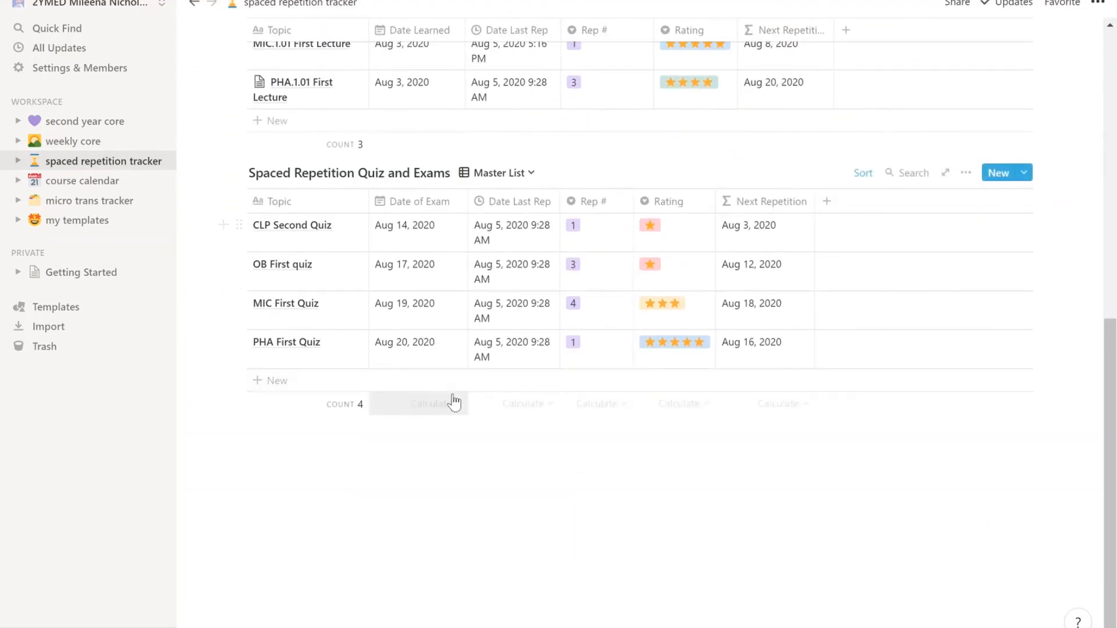
scroll(455, 401, up, 3)
scroll(455, 401, up, 3)
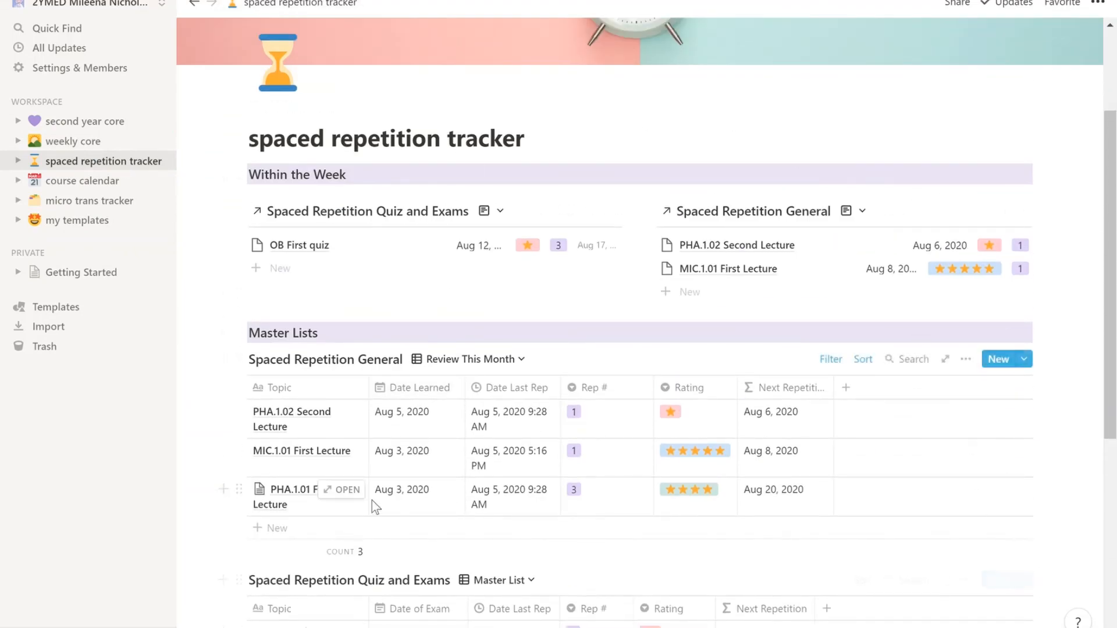
scroll(382, 492, up, 3)
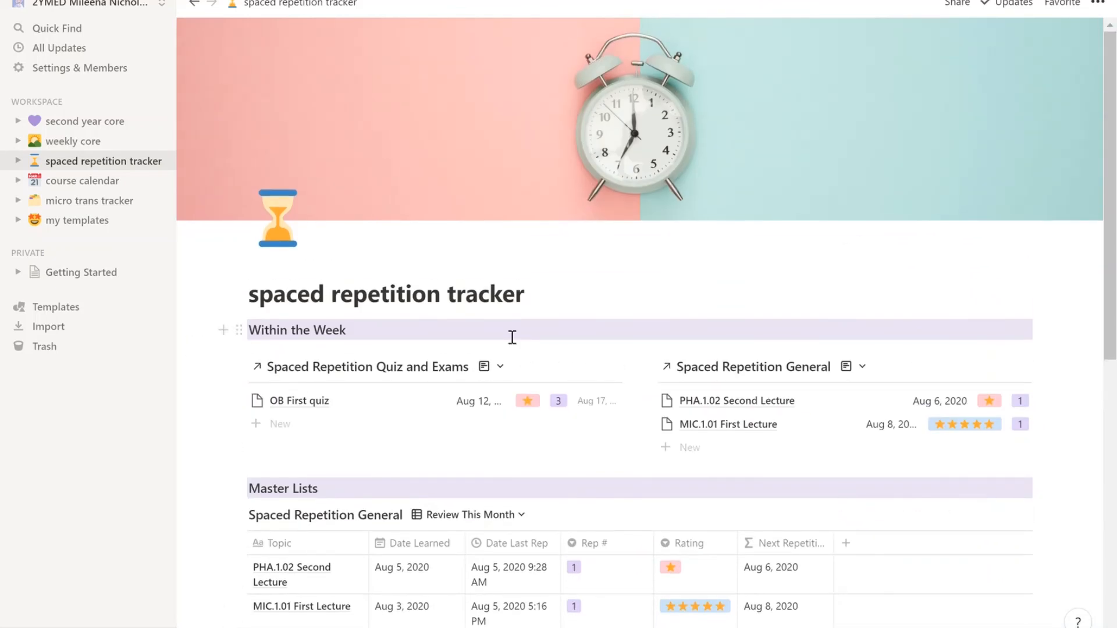